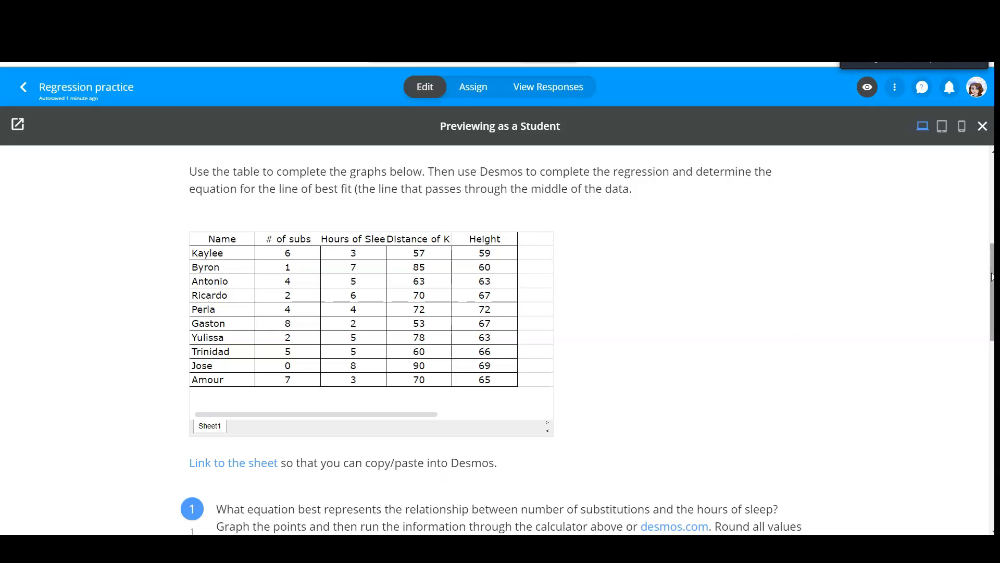
Review the data table in the Regression practice preview and open question 1's work area with the Substitutions v. Sleep graph
scroll(992, 277, "down", 1)
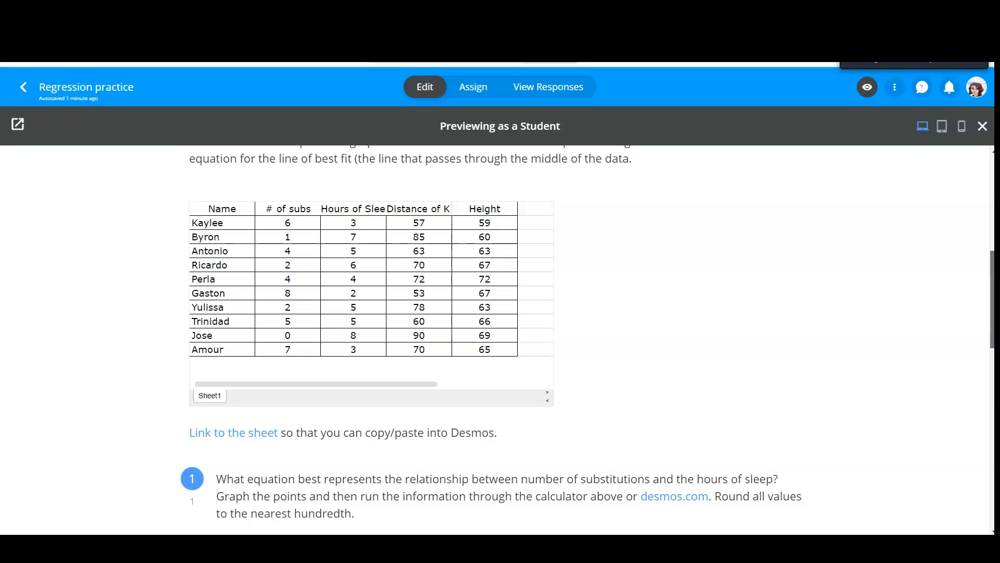
scroll(991, 293, "down", 1)
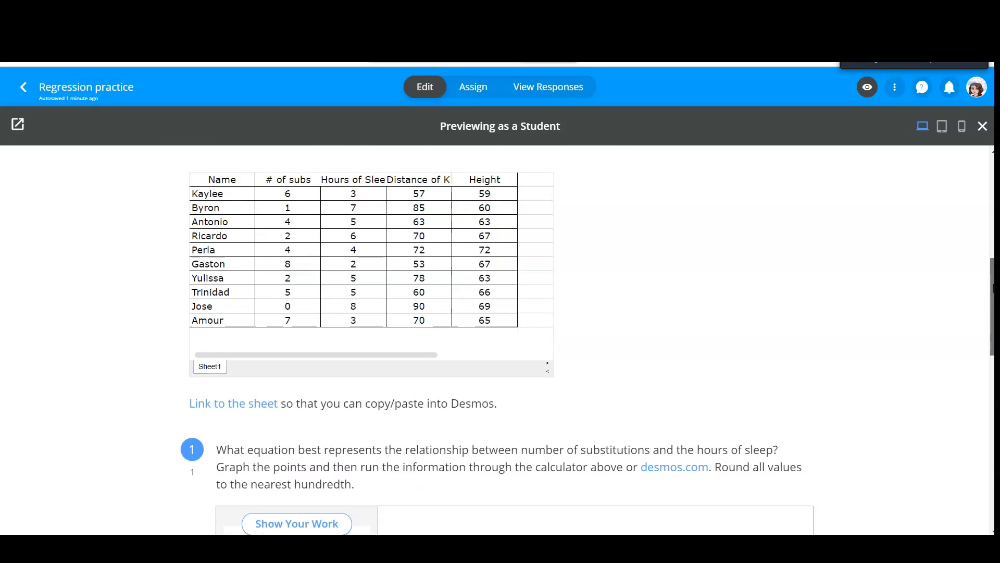
scroll(991, 294, "down", 1)
left_click_drag(991, 293, 991, 295)
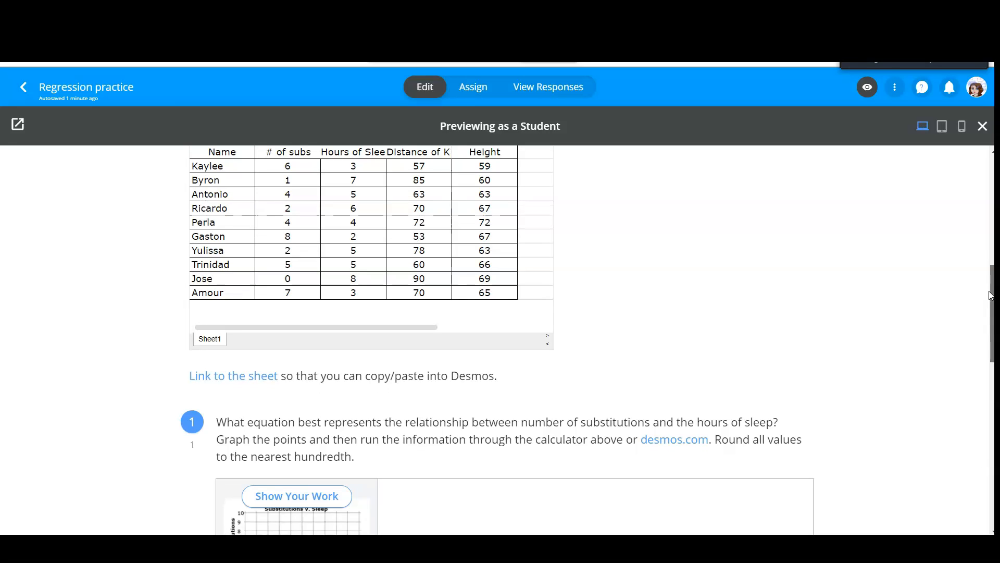
left_click_drag(991, 295, 983, 321)
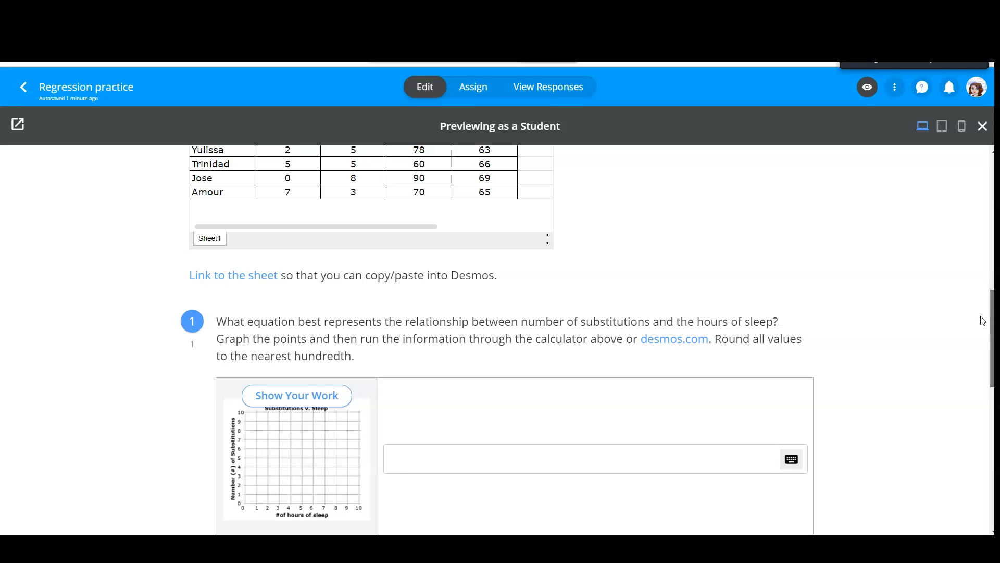
left_click_drag(984, 320, 978, 347)
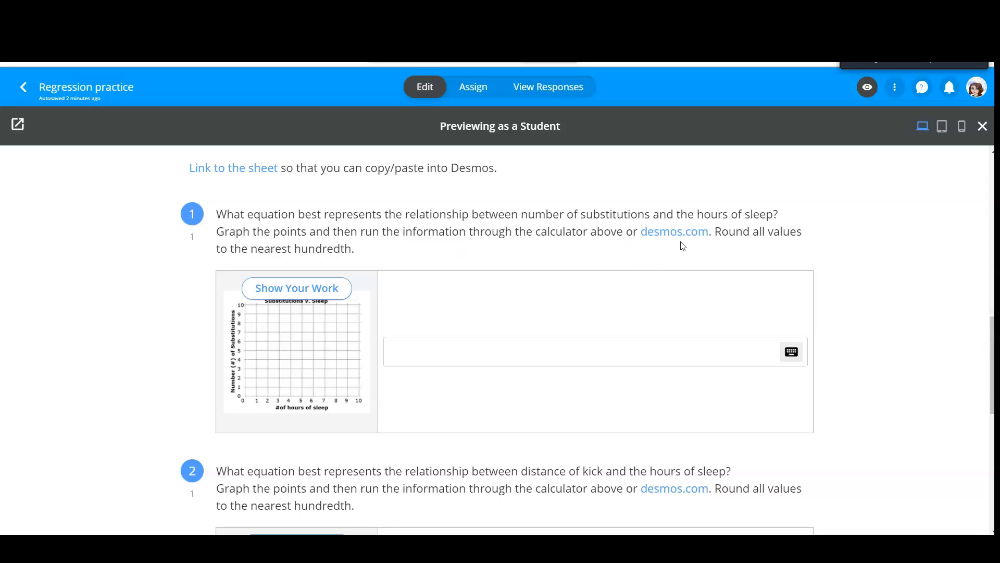
left_click(327, 298)
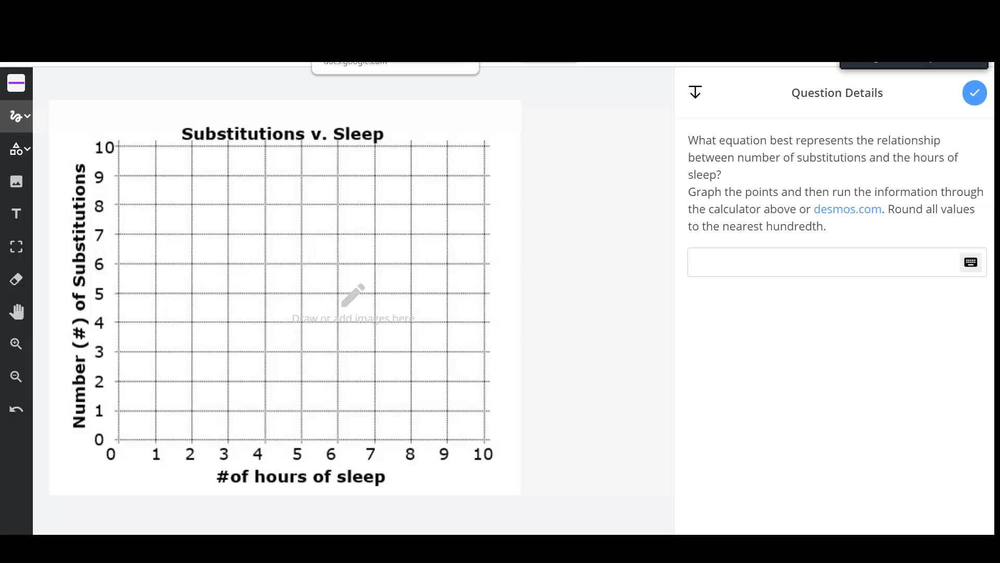
Switch to the Soccer Data for Regression spreadsheet and copy the # of subs values from B2:B11 into the x column at G2
left_click(365, 9)
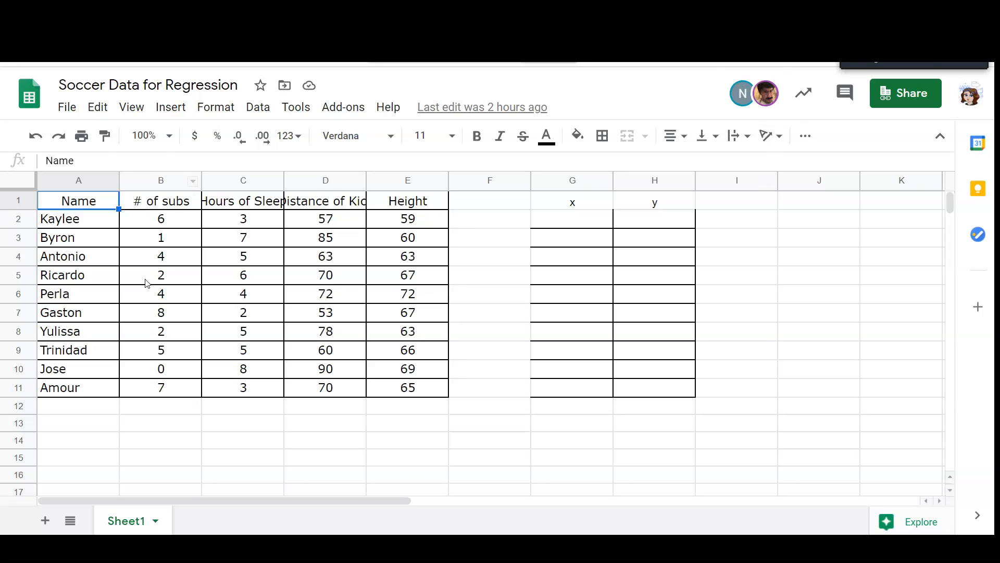
left_click_drag(167, 219, 168, 390)
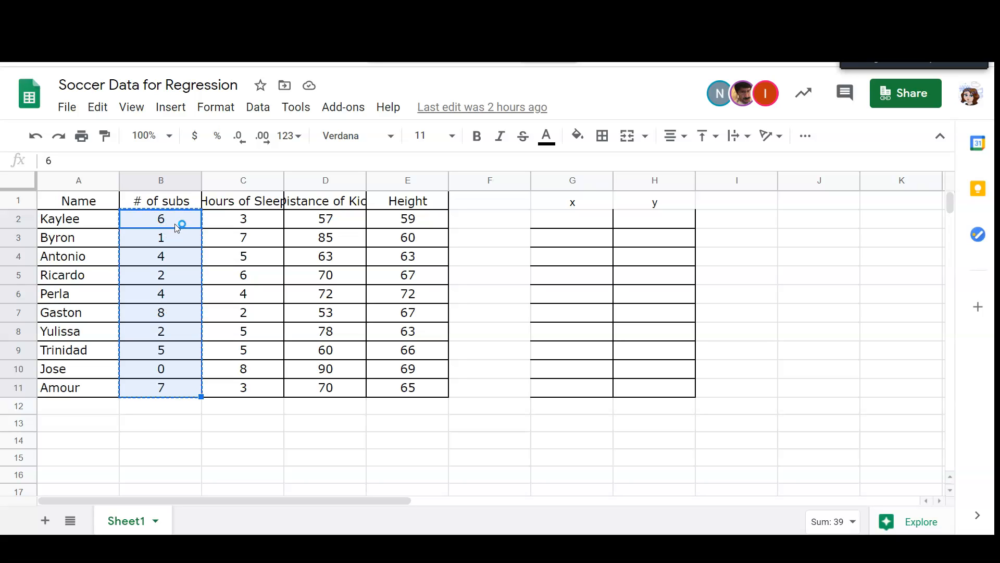
left_click(99, 107)
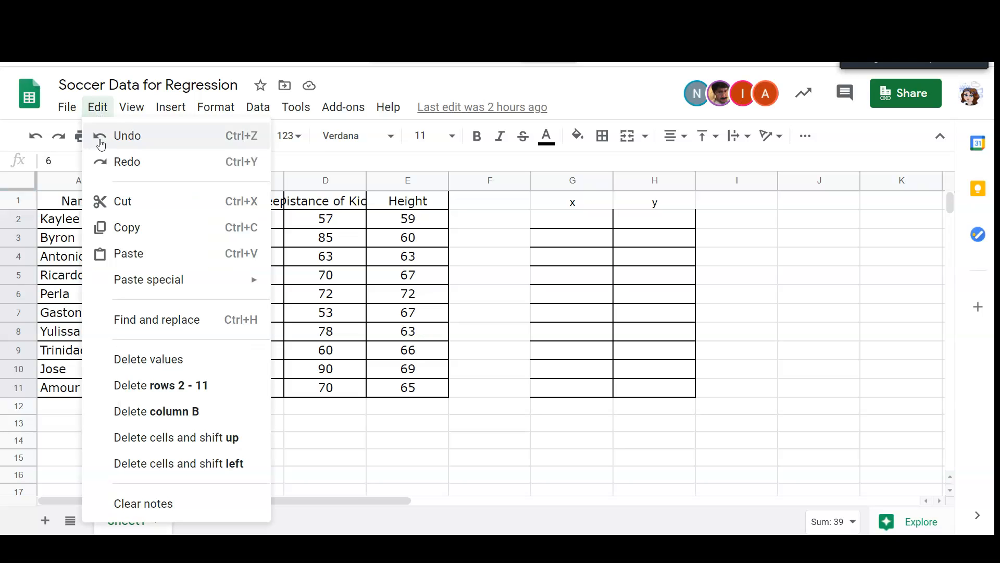
left_click(131, 235)
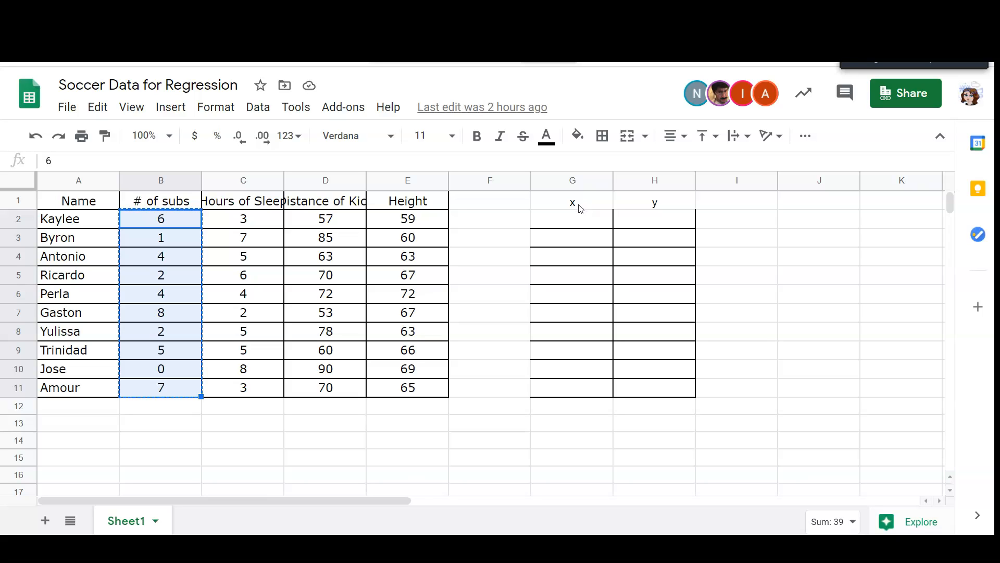
left_click(576, 223)
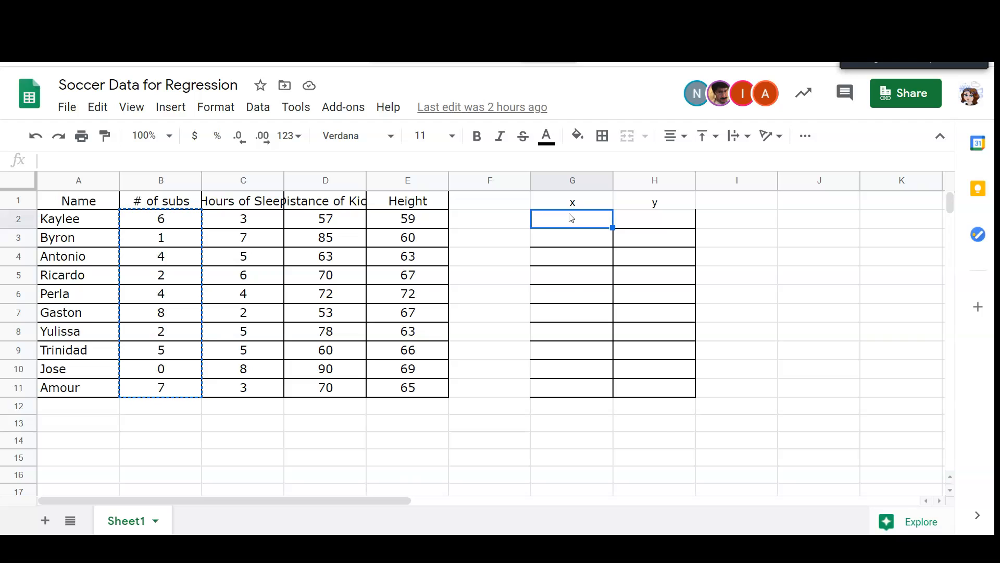
key("ctrl+v")
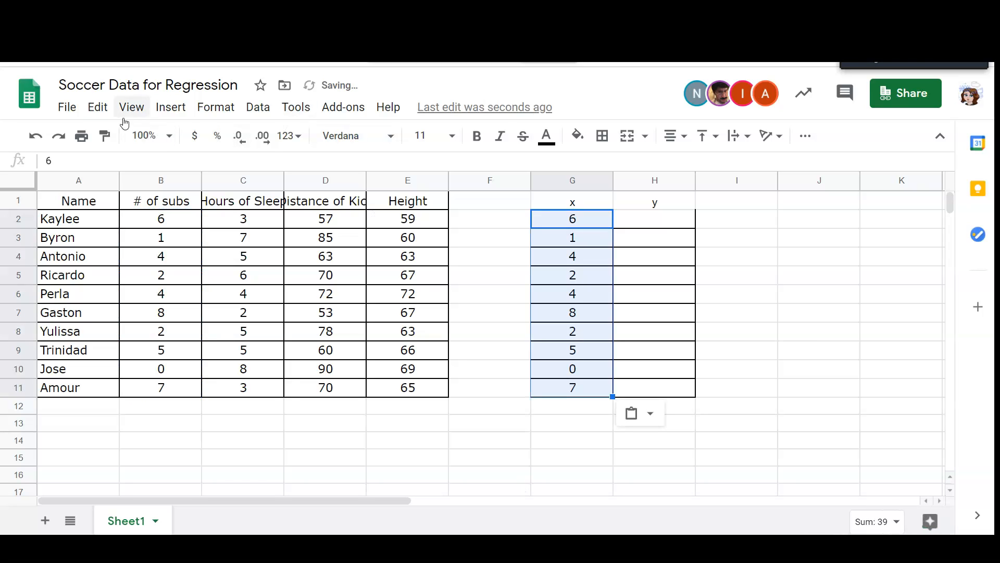
left_click(97, 108)
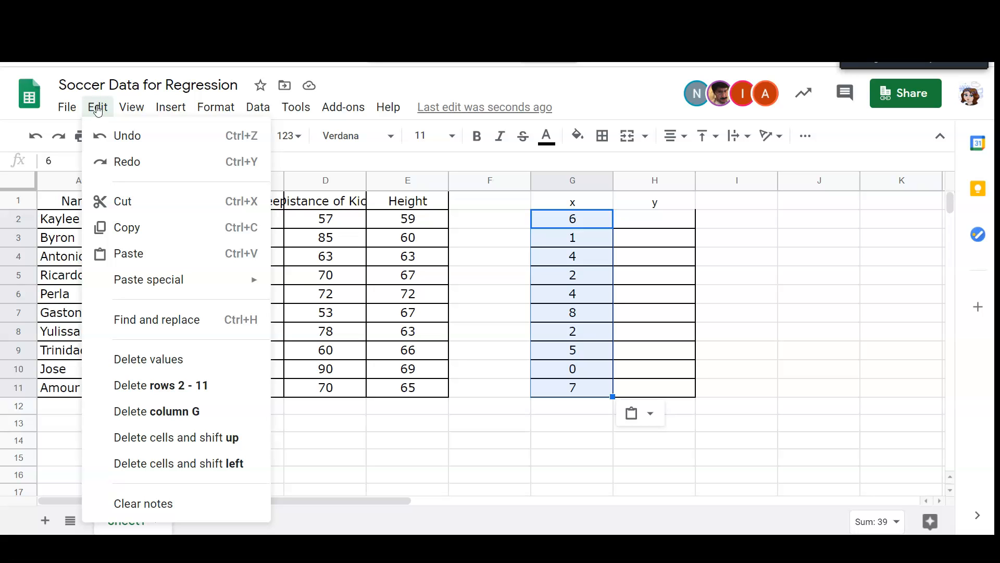
left_click(97, 108)
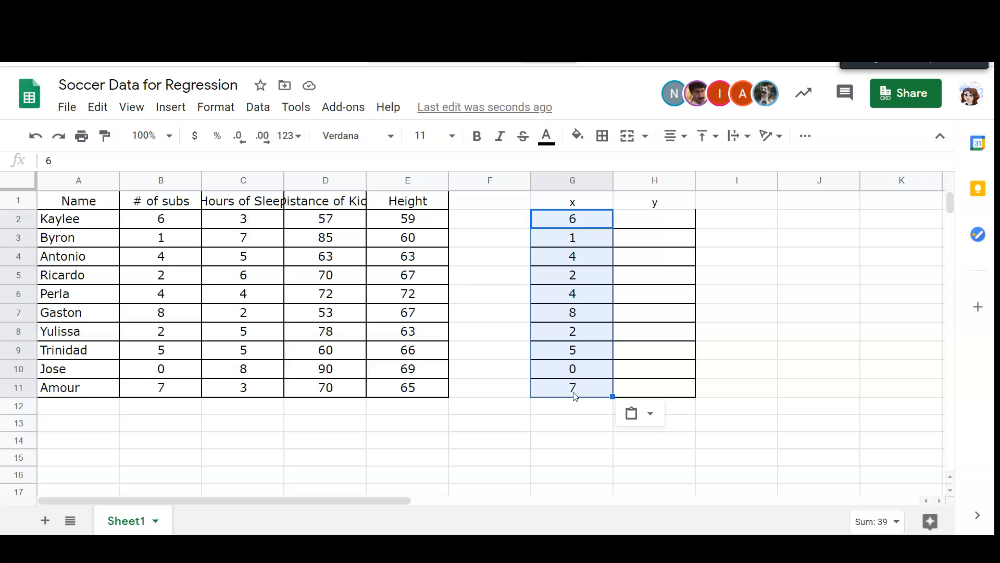
Check the graph's axes in question 1, then move the substitution values from the x column into the y column, H2:H11
left_click(224, 13)
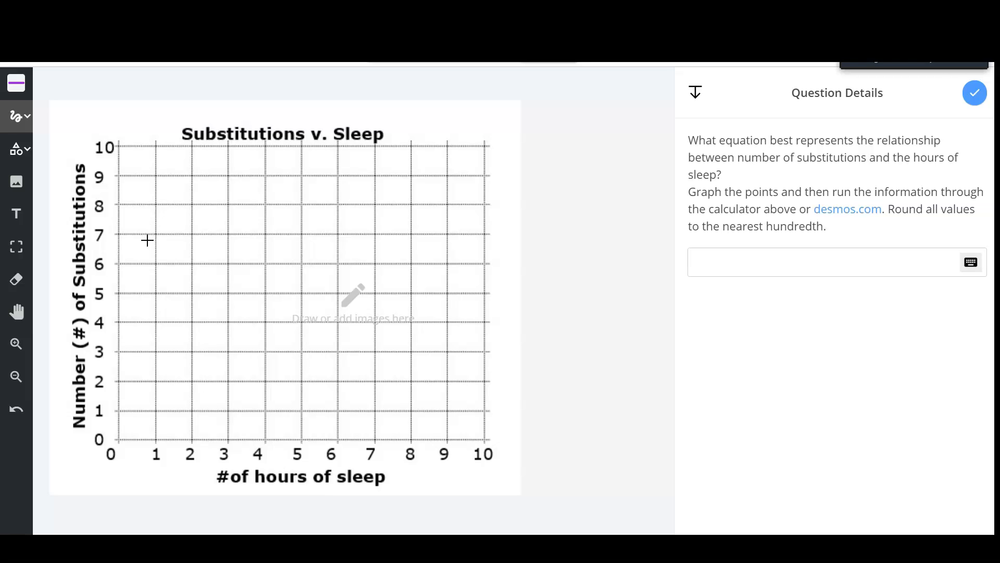
left_click(157, 13)
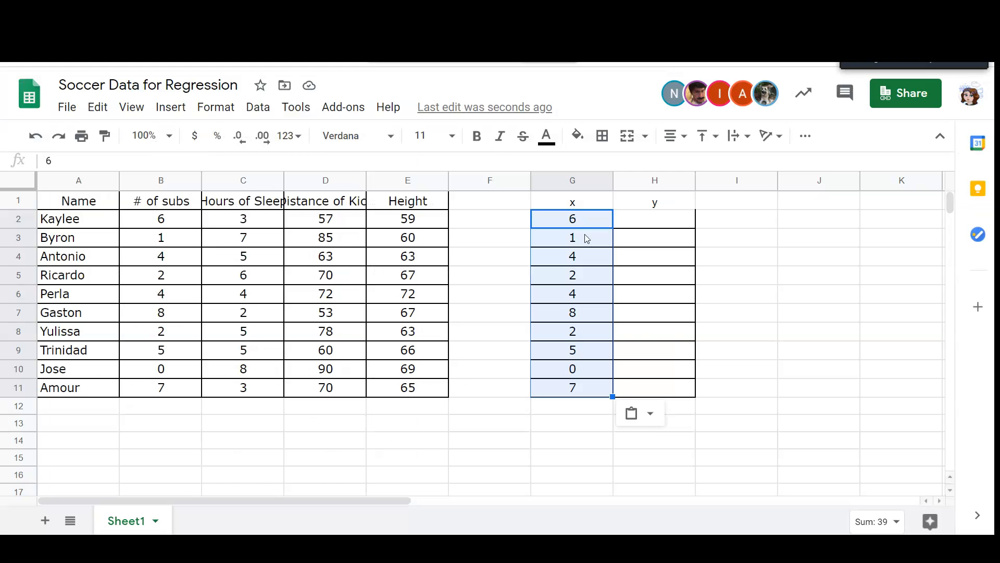
left_click(580, 220)
left_click_drag(580, 222, 573, 389)
mouse_move(577, 316)
left_mouse_down()
mouse_move(647, 327)
mouse_move(576, 301)
left_mouse_up()
left_click(652, 218)
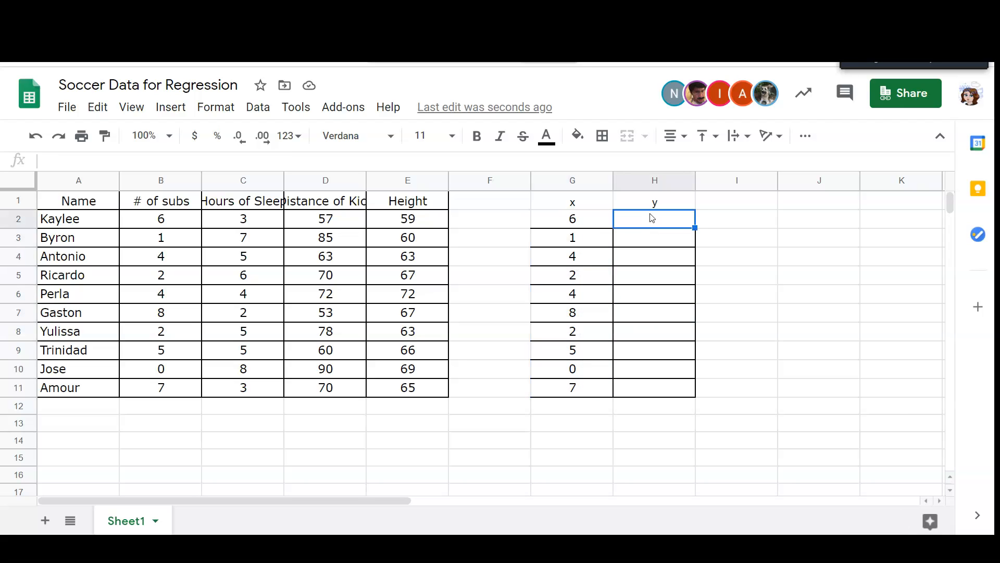
key("ctrl+v")
left_click_drag(574, 218, 577, 392)
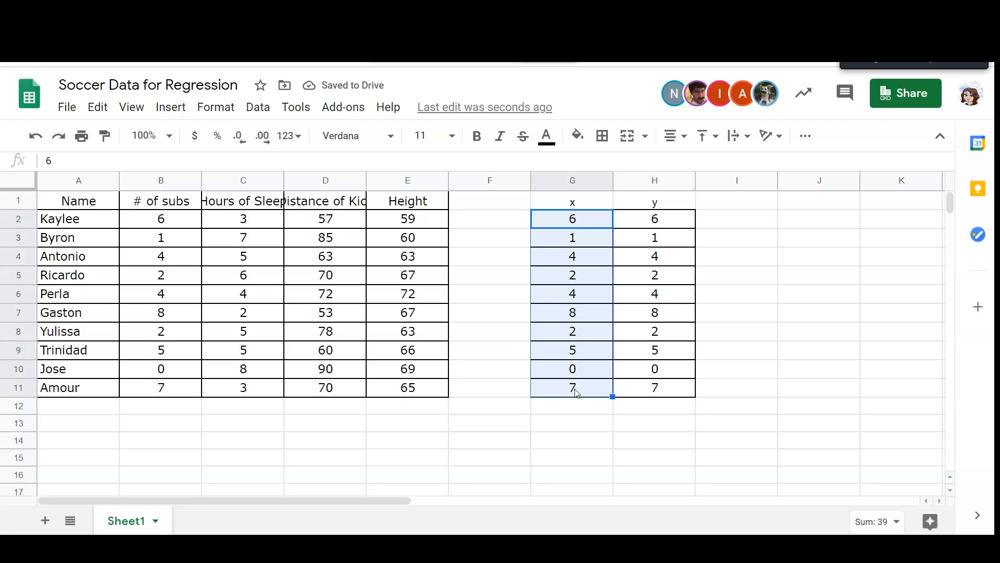
key("Delete")
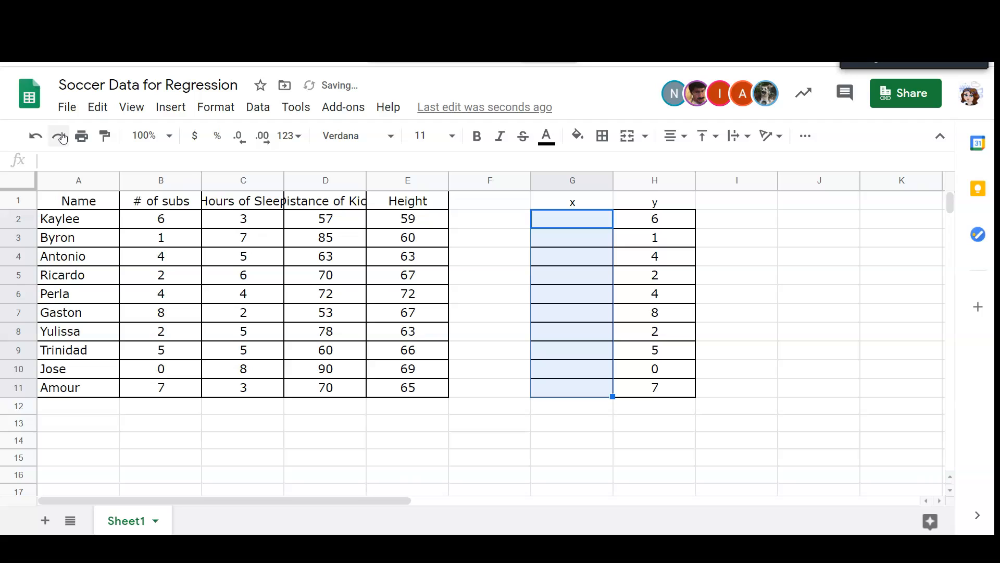
Copy the Hours of Sleep values from C2:C11 into the x column, starting at G2
left_click_drag(264, 225, 246, 389)
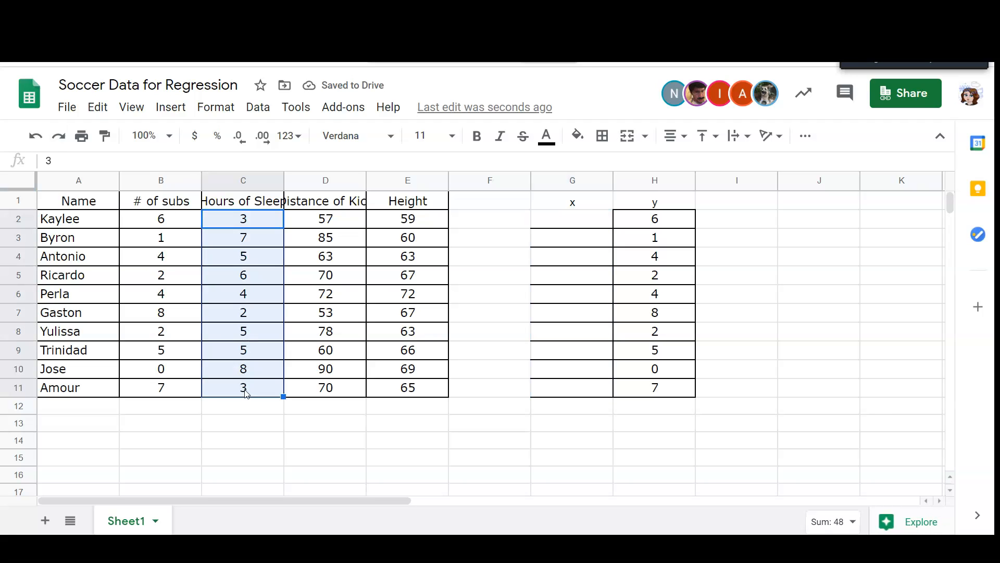
left_click(257, 220)
left_click_drag(252, 223, 249, 394)
key("ctrl+c")
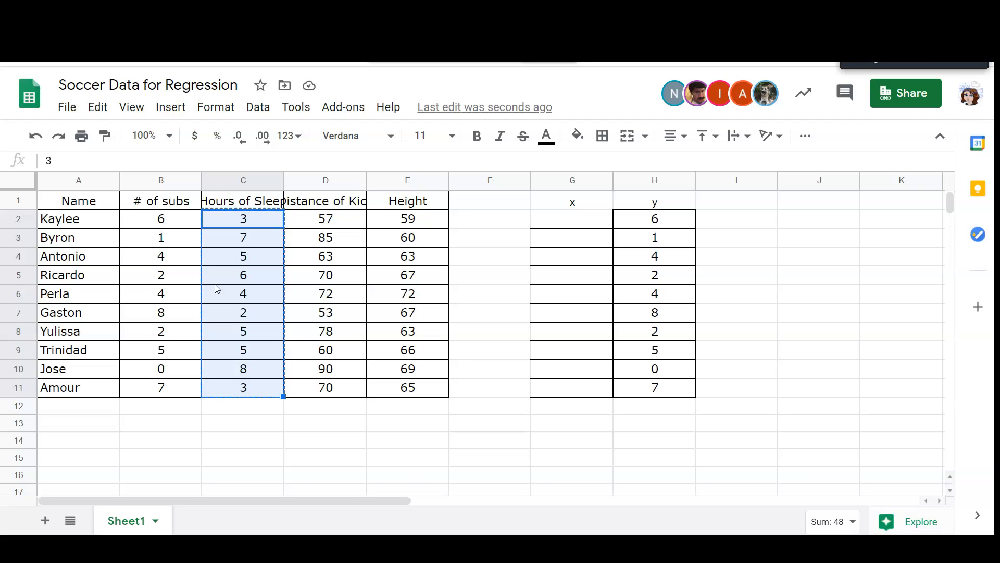
left_click(569, 224)
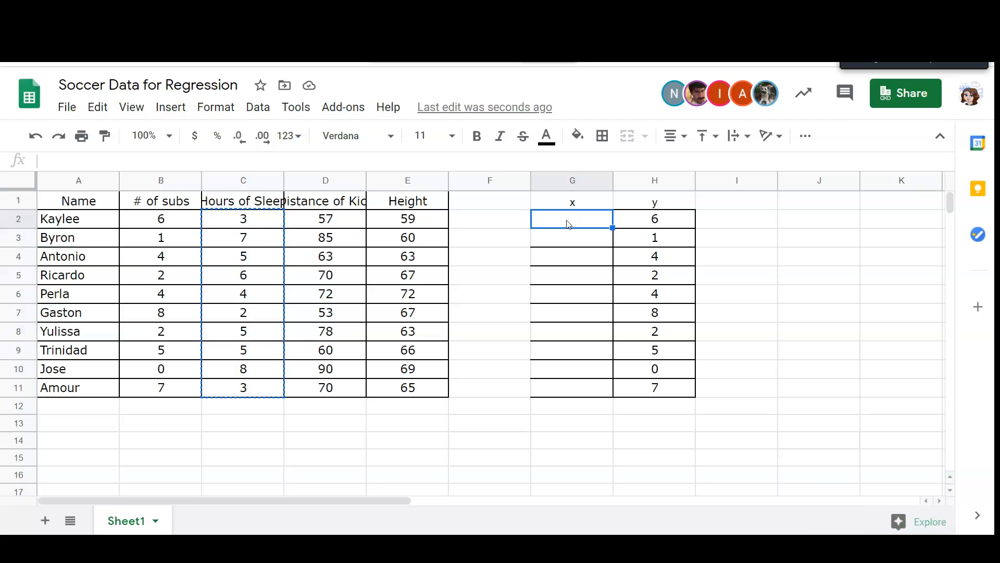
key("ctrl+v")
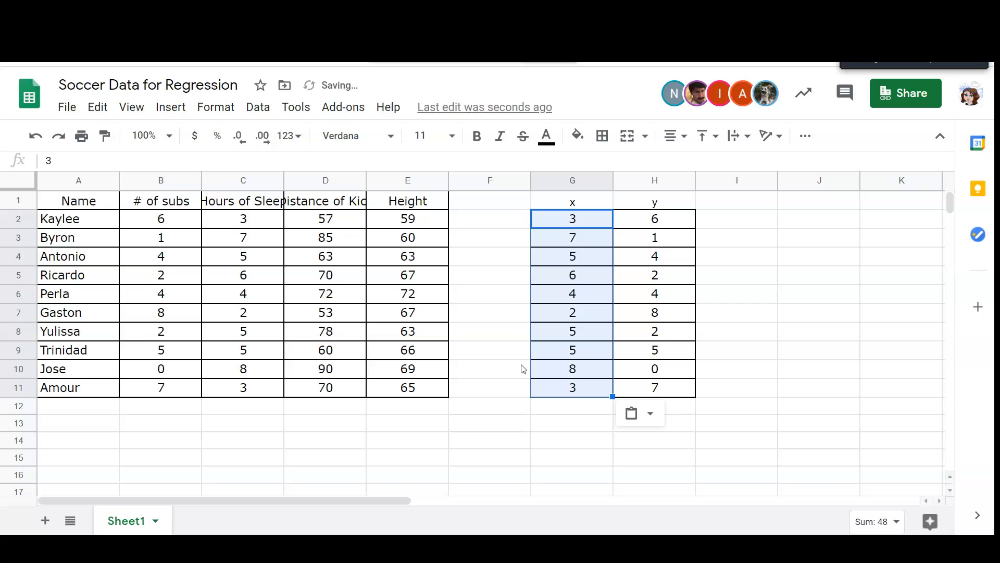
left_click(483, 315)
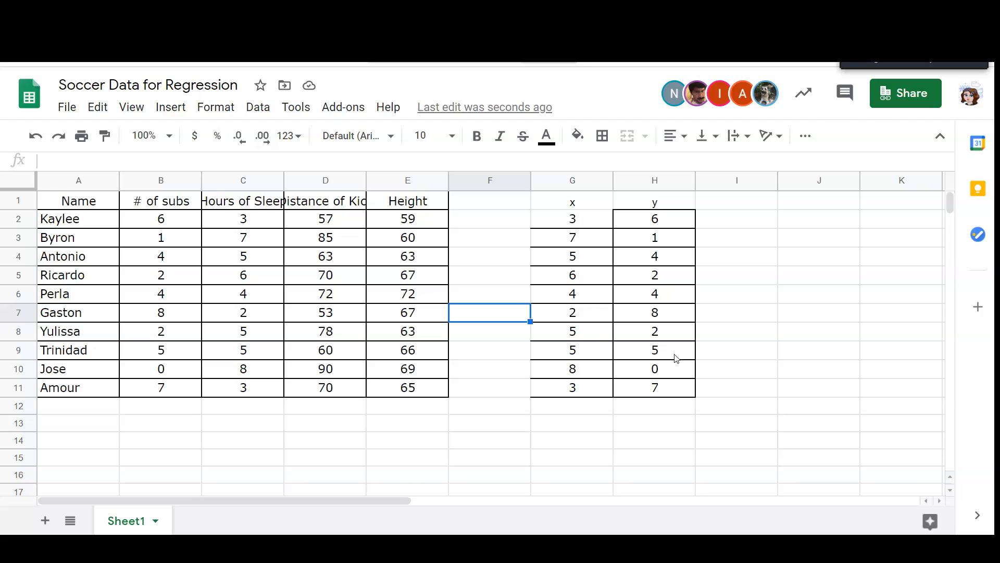
Copy the paired x and y values in G2:H11 and open the Desmos graphing calculator in a new browser tab
left_click(566, 226)
left_click_drag(567, 227, 650, 391)
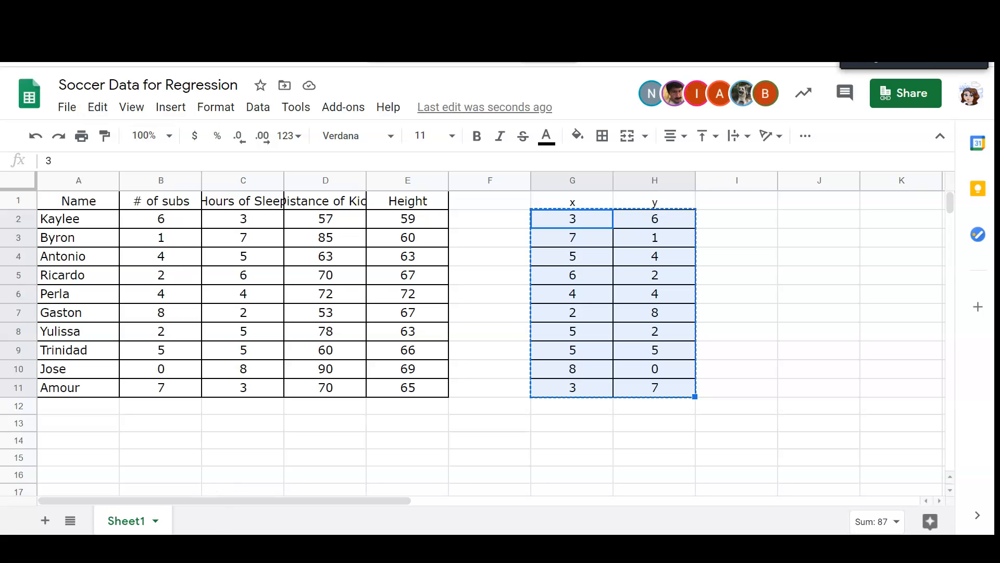
key("ctrl+t")
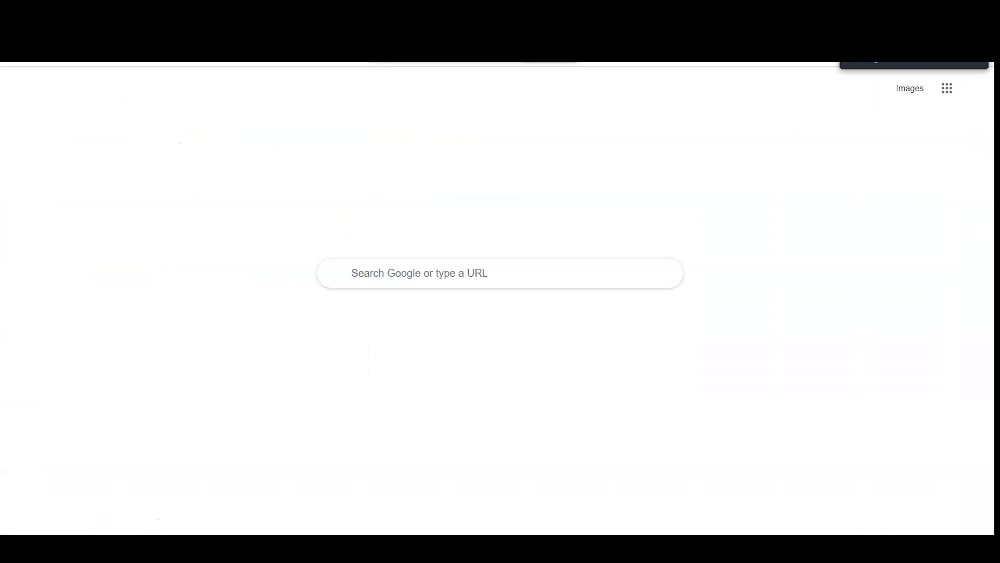
type("desmos")
key("Return")
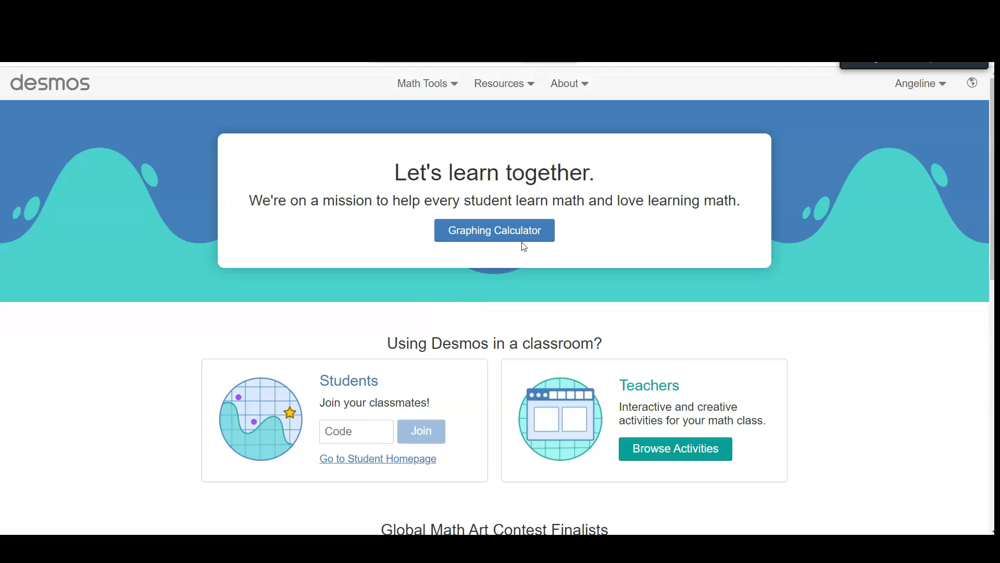
left_click(531, 232)
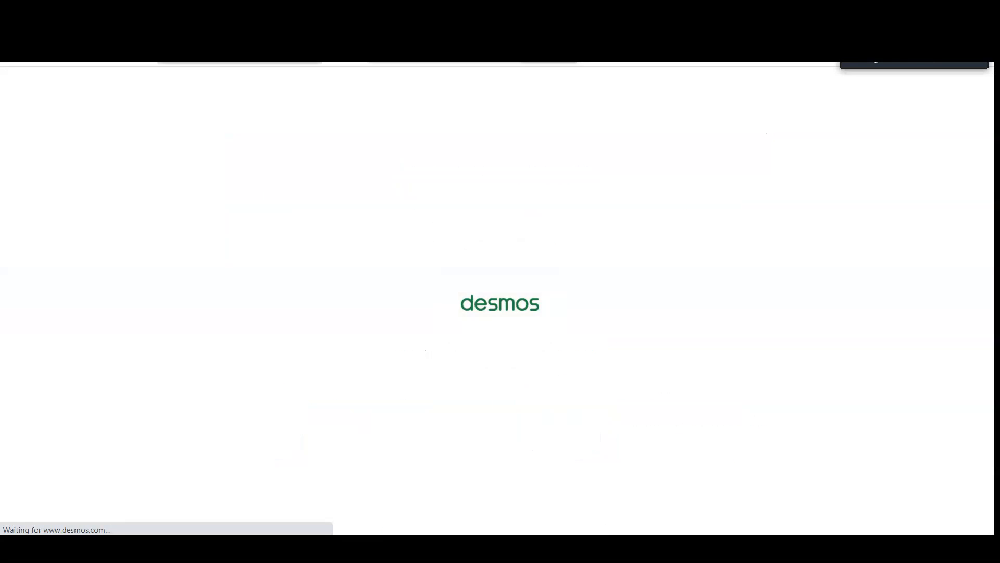
Return to the Regression practice preview, close the work area, look over the page and reopen question 1's work area
left_click(235, 12)
left_click(271, 16)
left_click(985, 287)
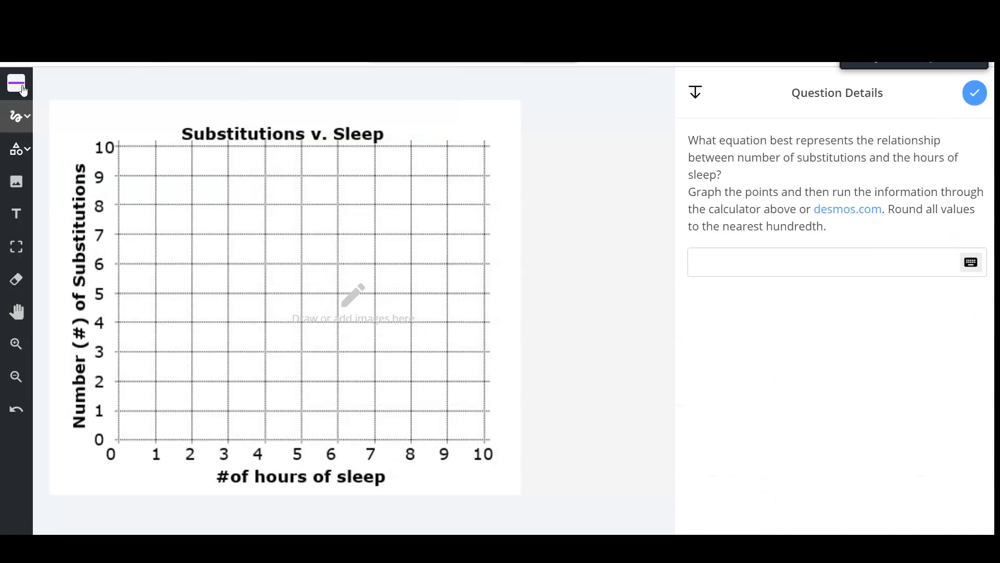
left_click(975, 94)
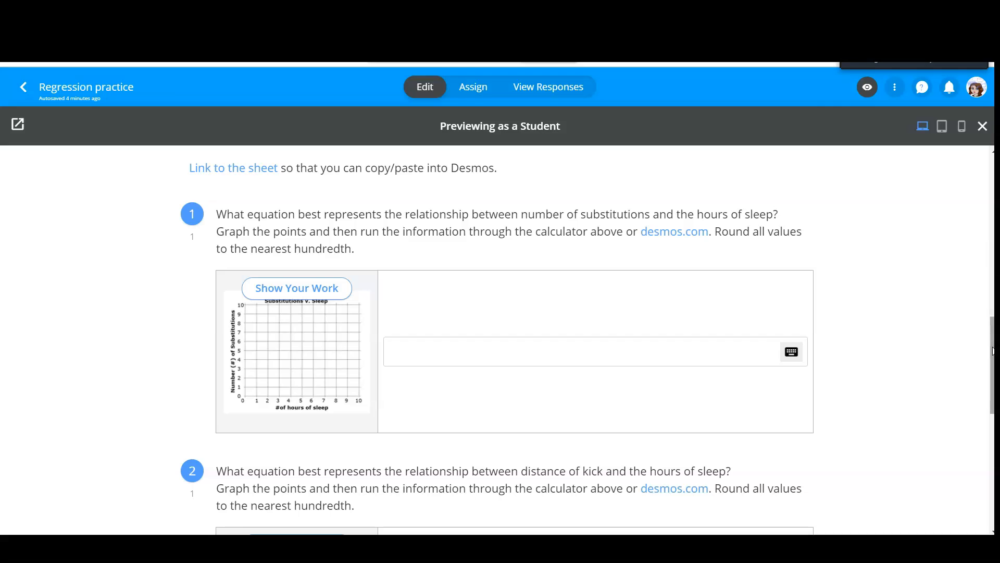
scroll(991, 254, "up", 10)
left_click_drag(992, 197, 994, 357)
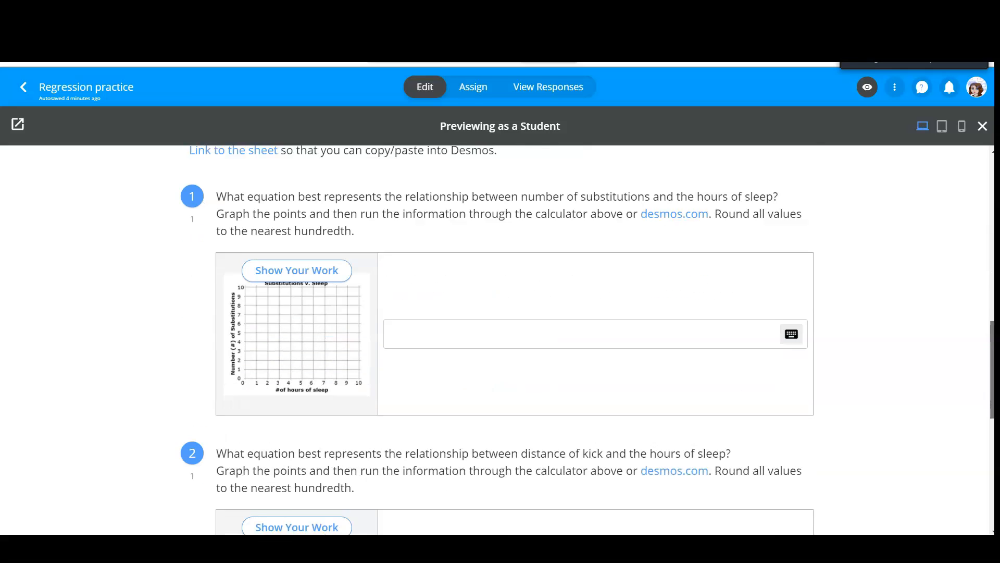
left_click(304, 269)
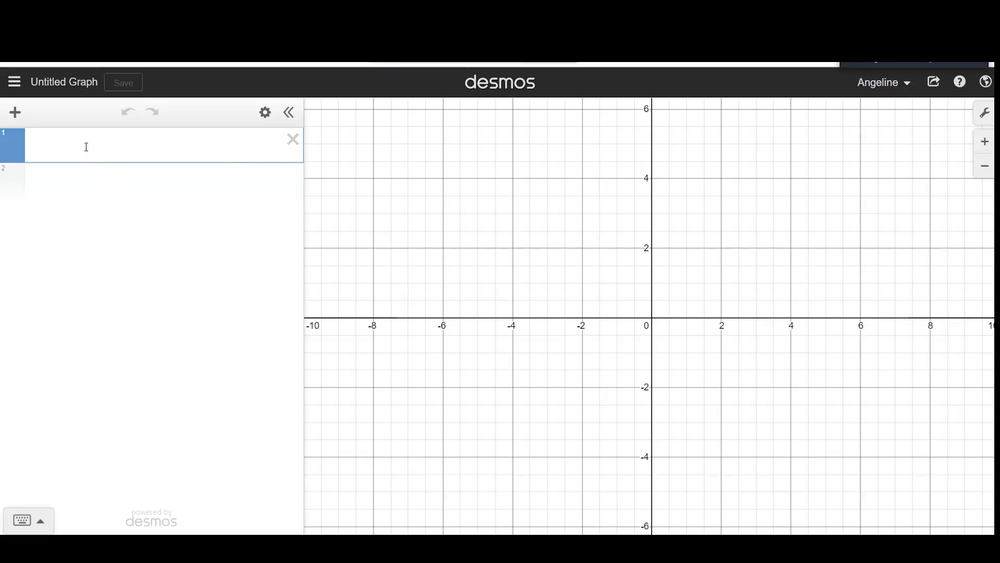
Paste the copied x and y values into Desmos as a table and add an empty expression below it
key("ctrl+v")
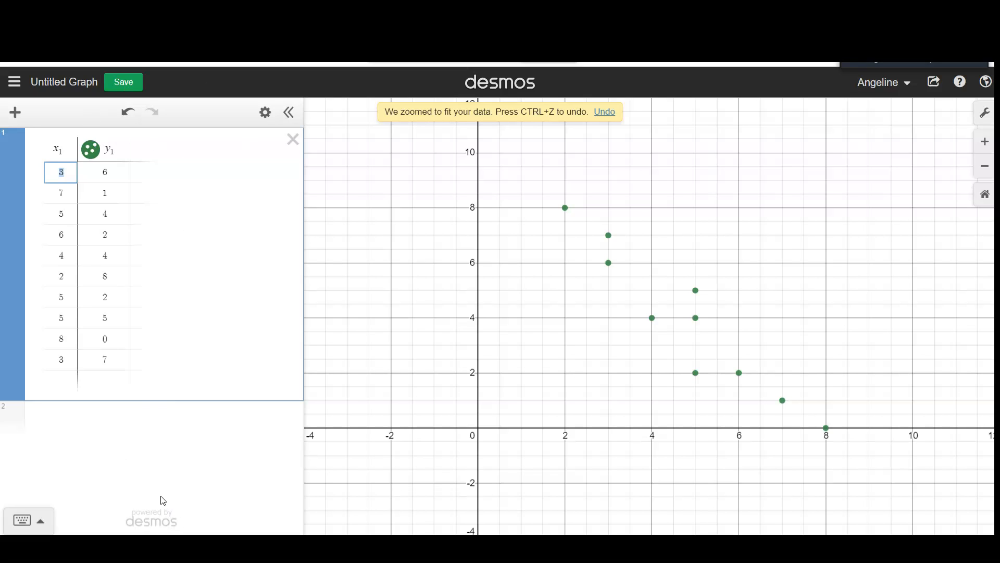
left_click(15, 113)
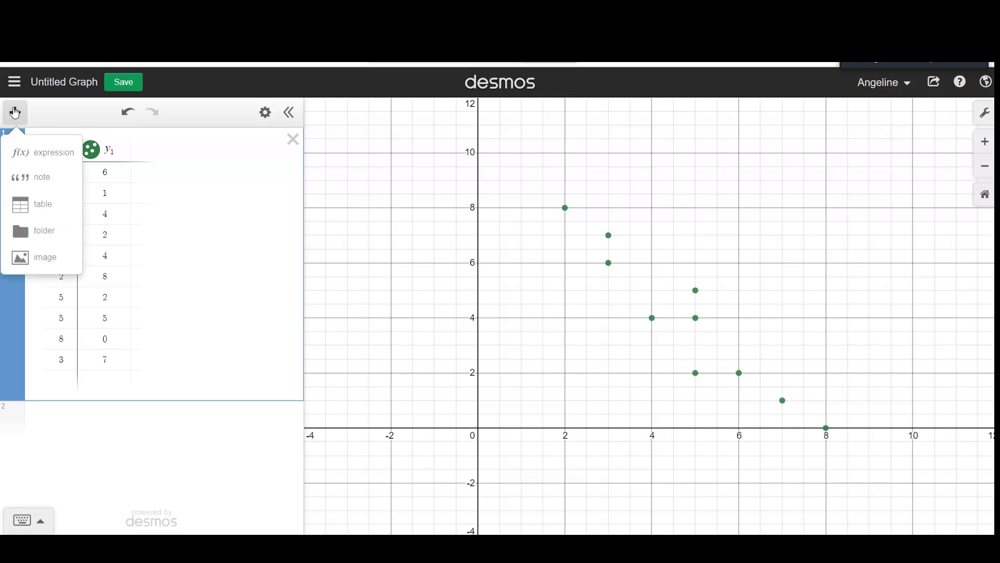
left_click(40, 155)
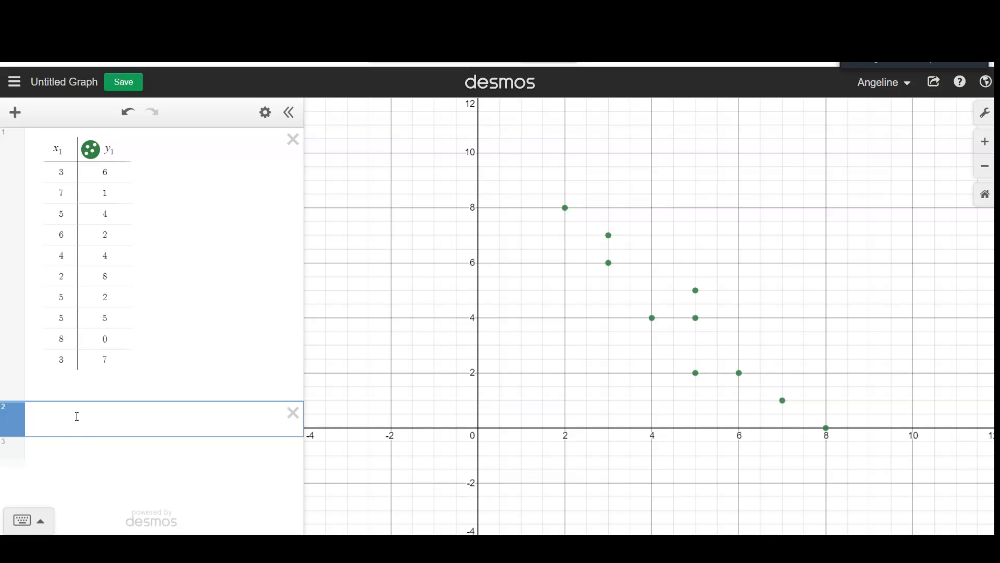
Enter the linear regression model y₁ ~ mx₁ + b in the empty expression below the table
type("y")
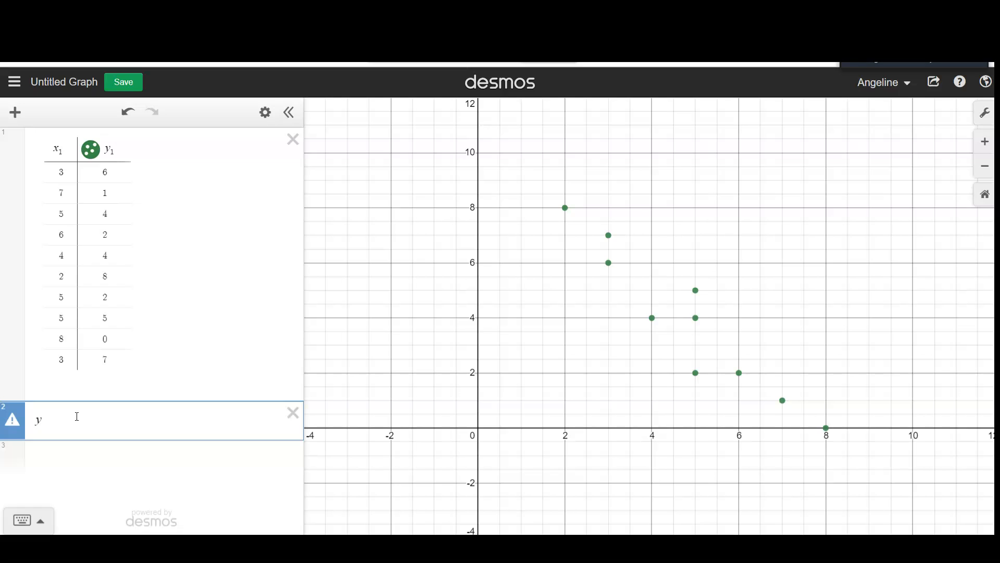
type("1")
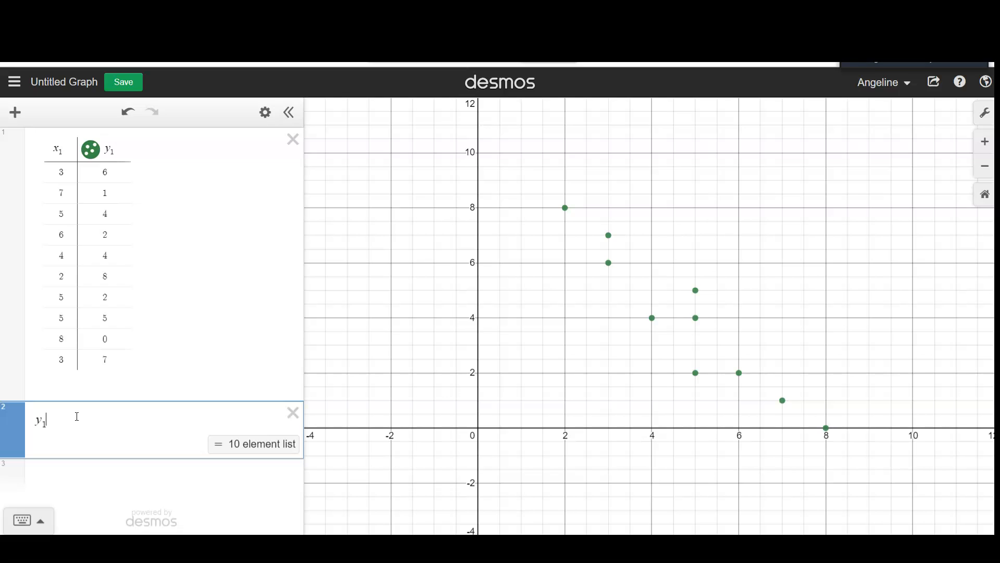
type("~")
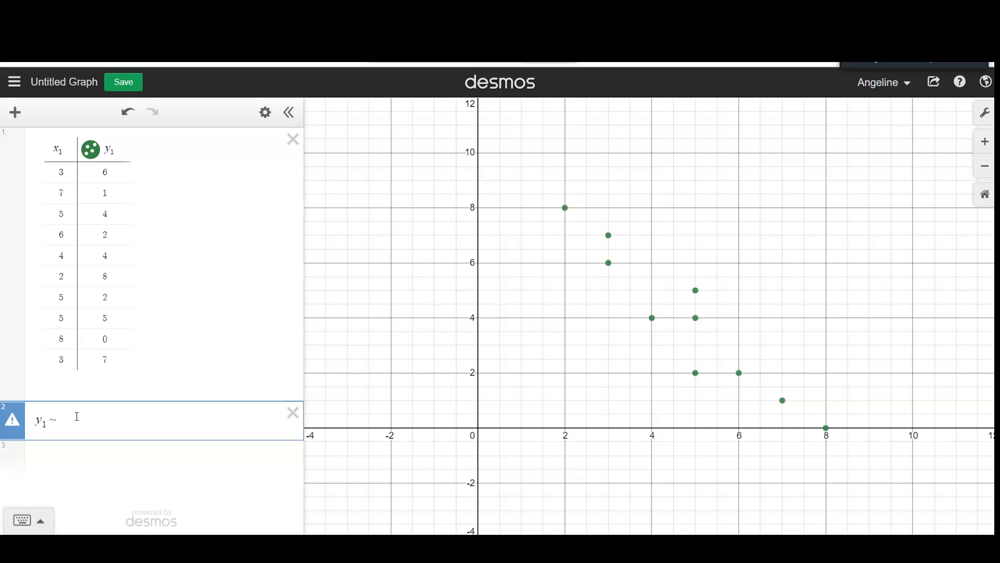
type("m")
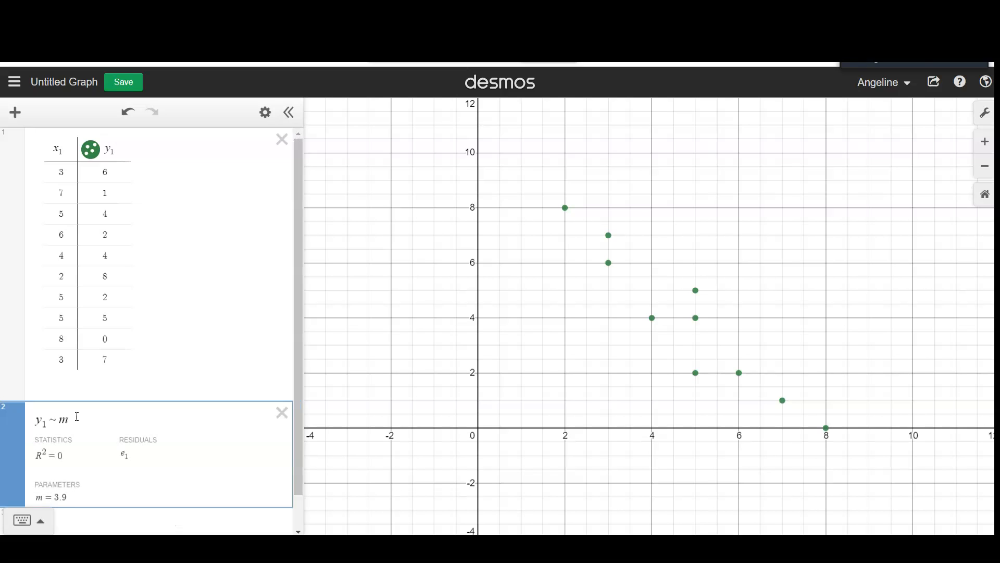
type("x")
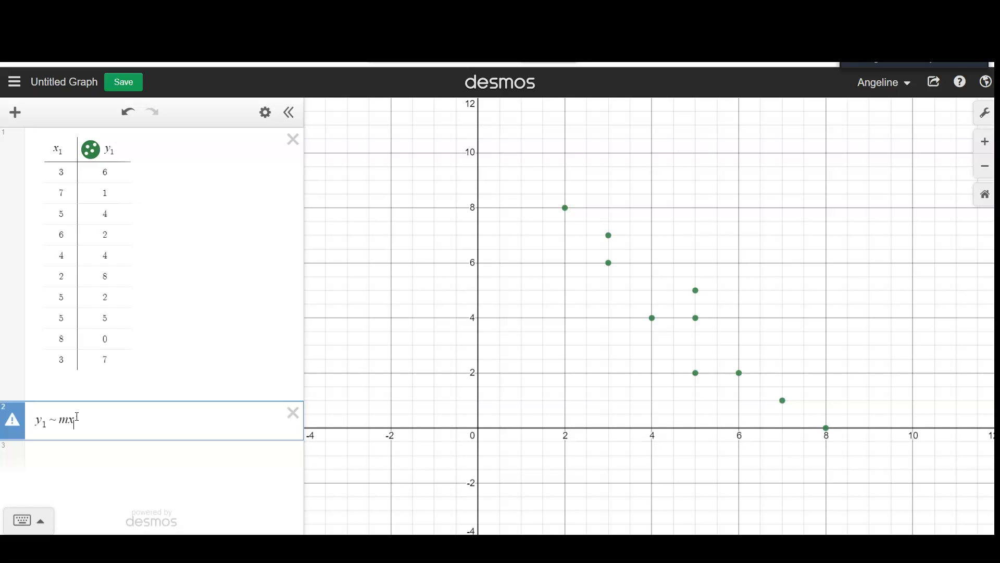
type("1")
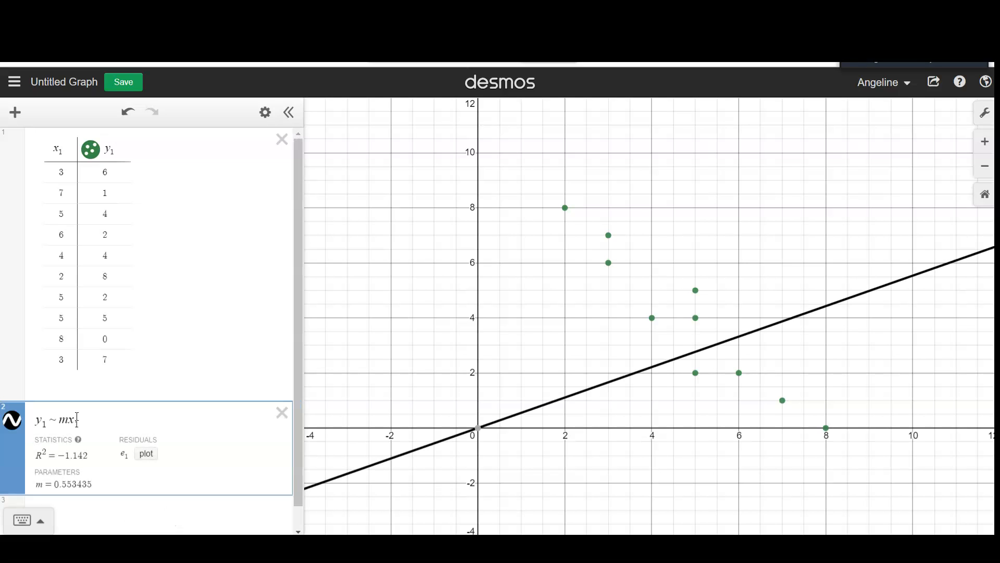
type("+b")
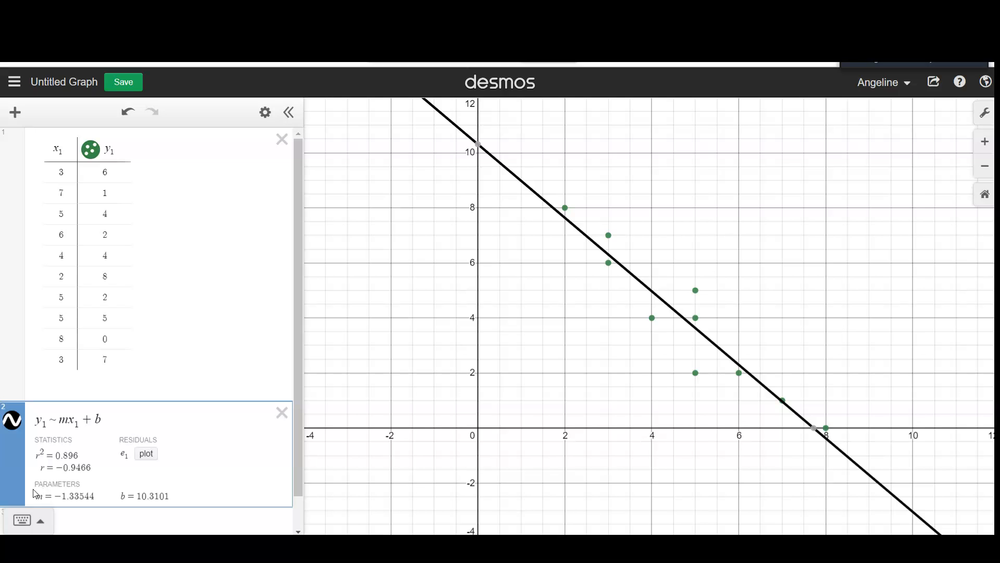
scroll(38, 496, "down", 1)
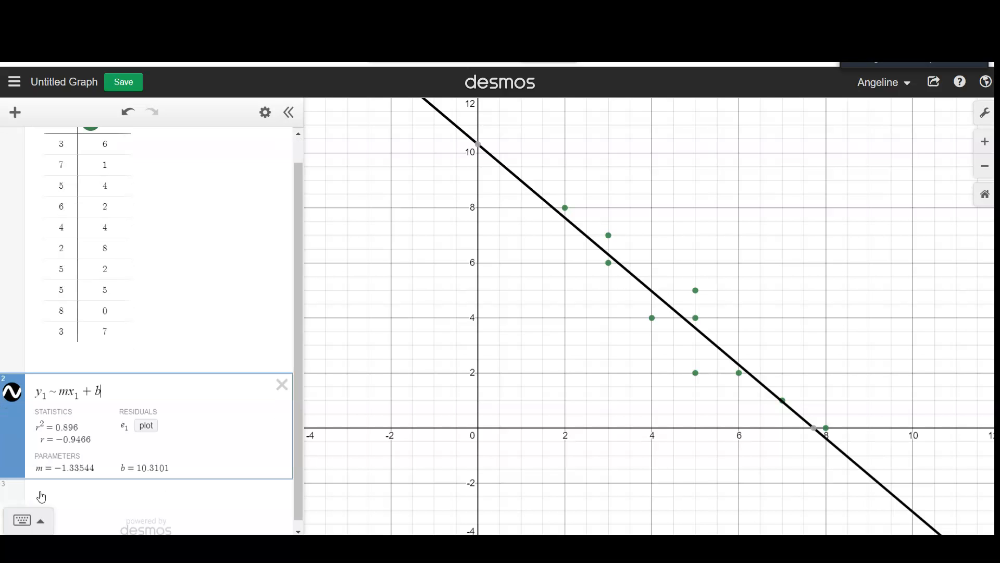
Highlight the regression's m and b parameter values with the purple highlighter from the screen-sharing annotation tools
left_click(722, 47)
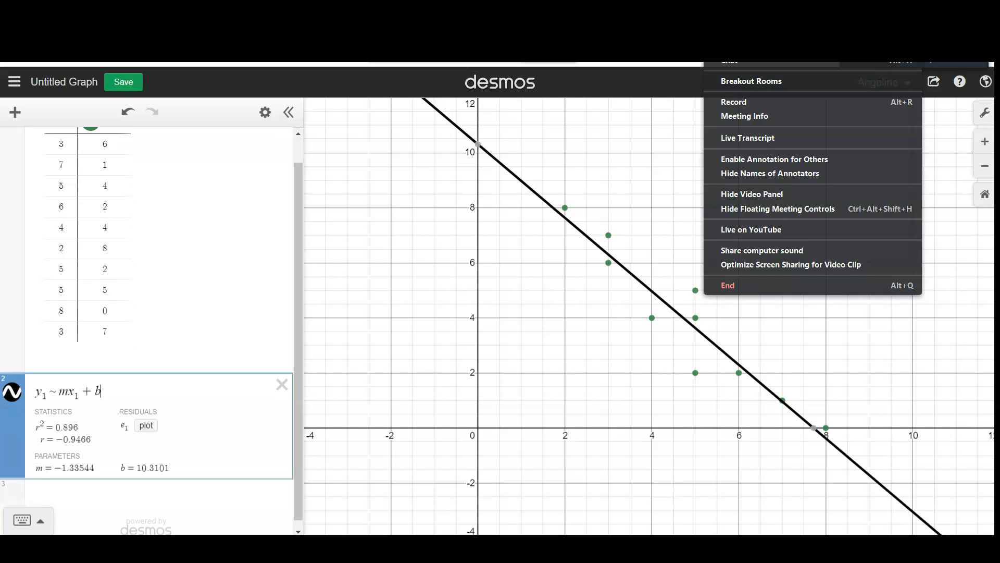
left_click(678, 47)
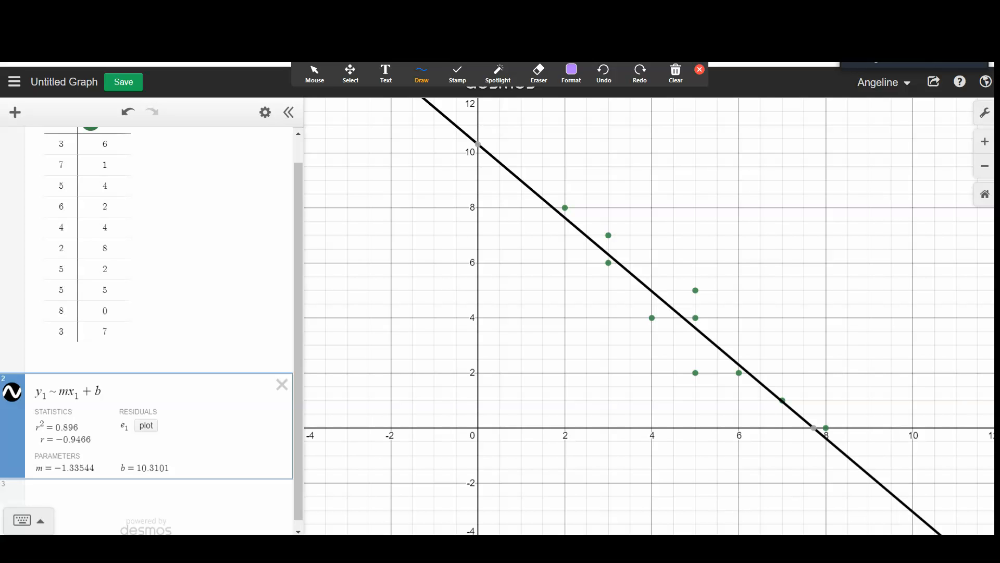
left_click(422, 73)
left_click(418, 128)
left_click_drag(28, 464, 180, 469)
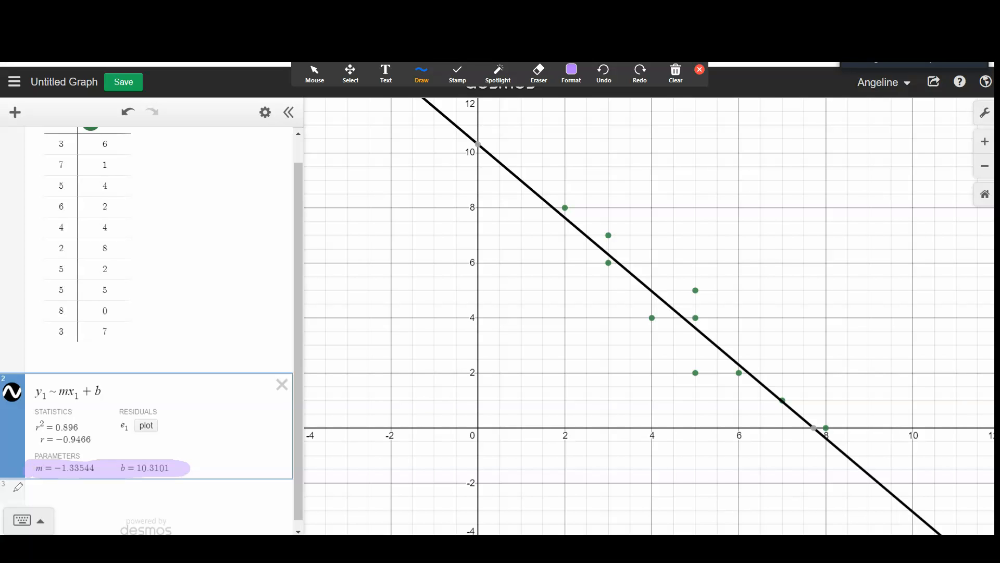
Clear all annotation drawings, close the annotation tools and return to the question's work area
left_click(305, 225)
left_click(676, 74)
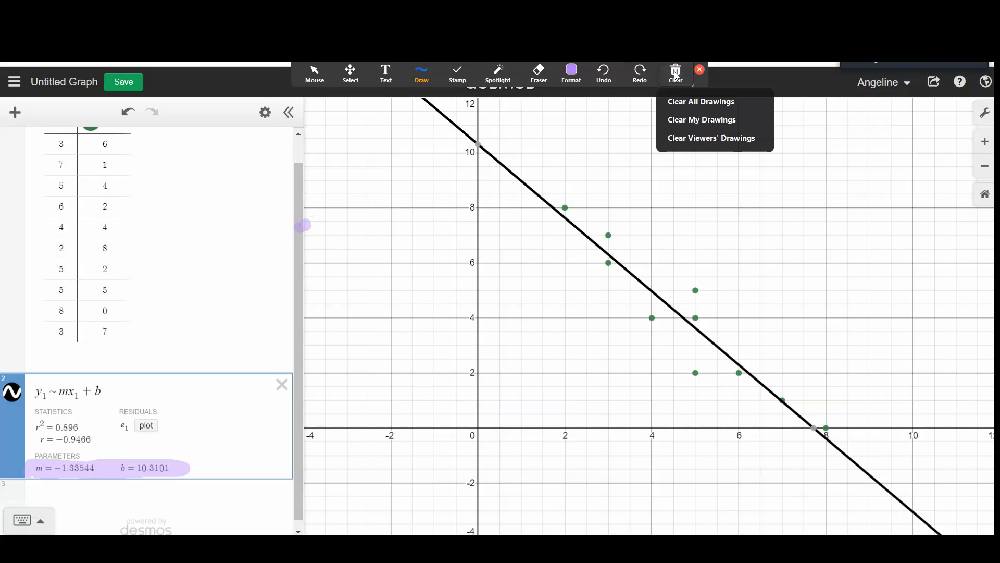
left_click(683, 99)
left_click(701, 71)
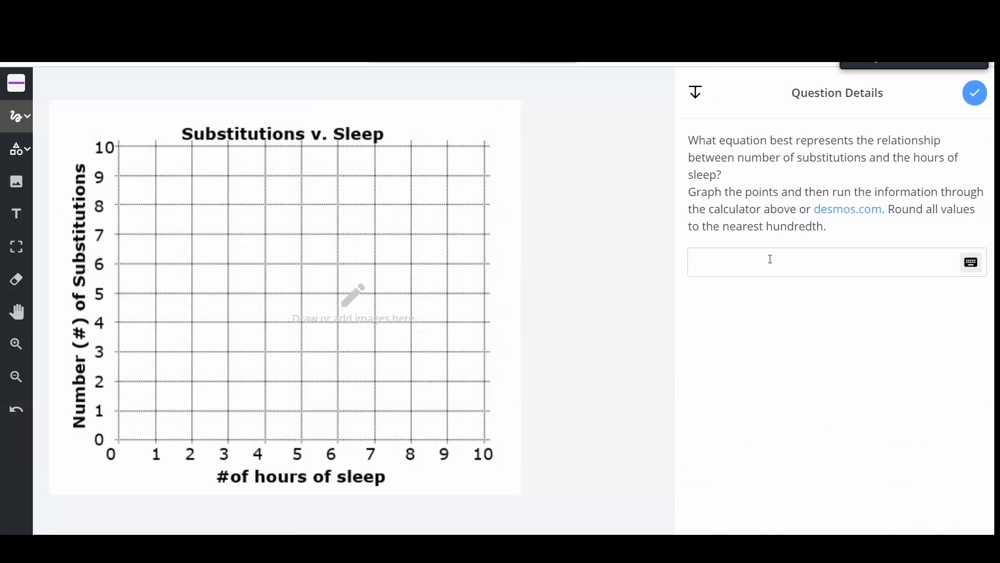
Enter y = -1.34x + 10.31 as the answer to the substitutions and sleep question
left_click(770, 259)
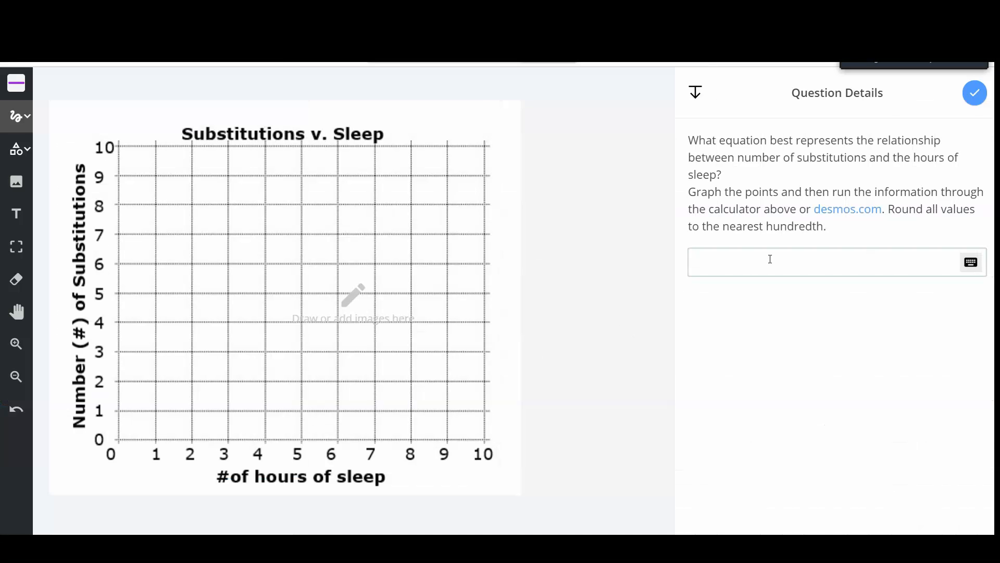
type("y =")
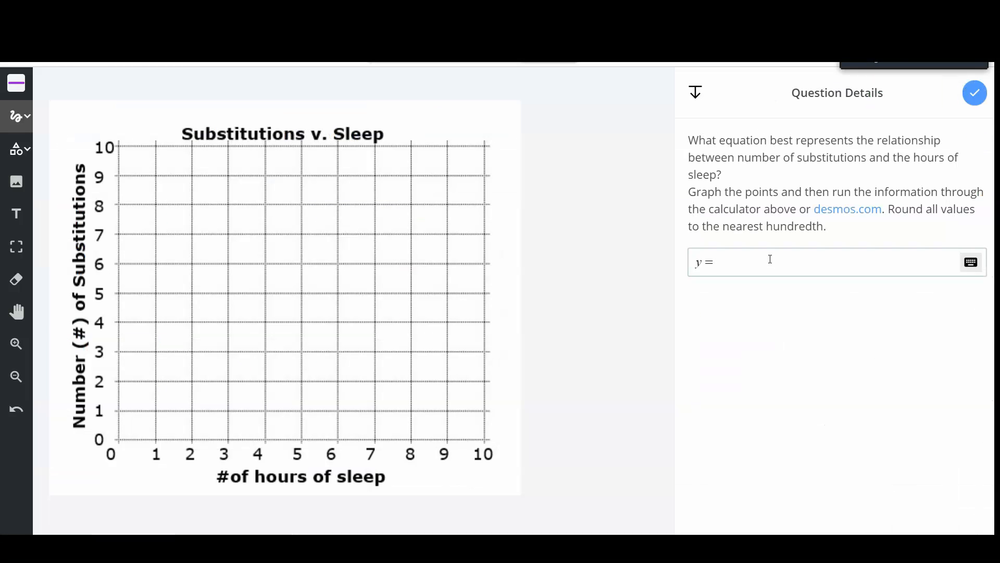
type("-1.34x+10.31")
Set the drawing line thickness to the fourth option and try a dot at (4, 8) on the graph
left_click(17, 88)
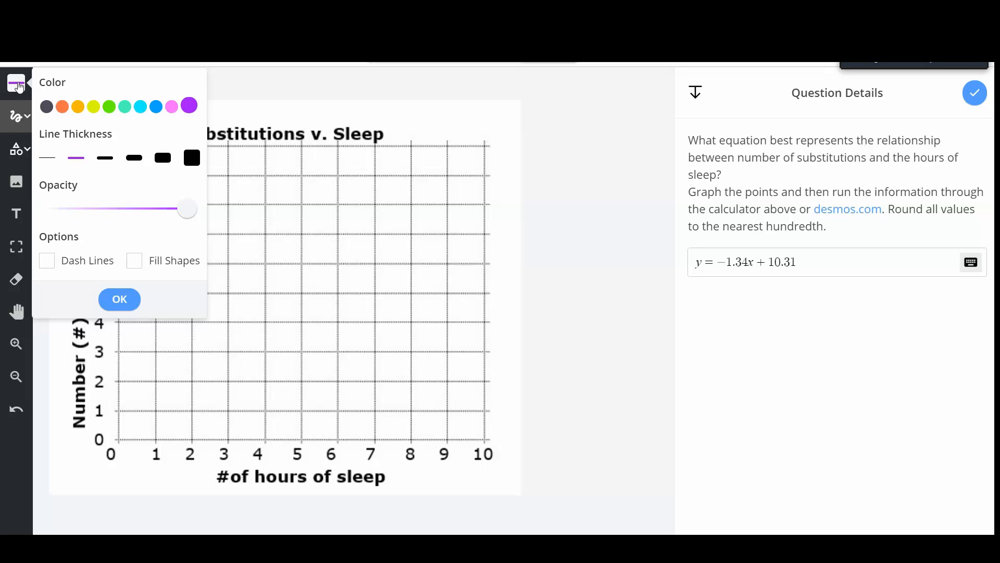
left_click(135, 158)
left_click(123, 301)
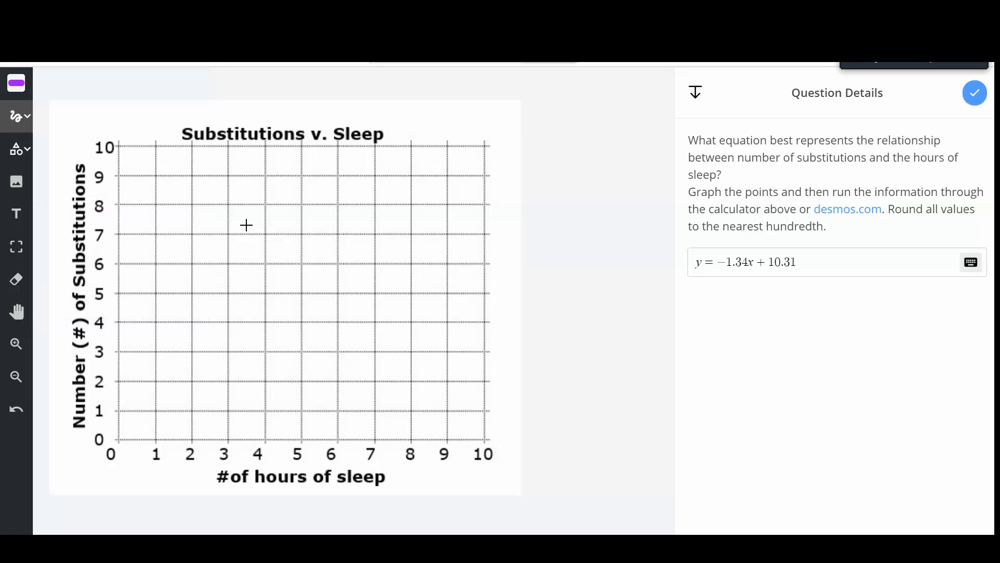
left_click(265, 204)
Set the drawing line thickness to the fifth option and erase the test dots at (4, 8)
left_click(16, 87)
left_click(163, 157)
left_click(264, 204)
left_click(119, 300)
left_click(16, 279)
left_click(264, 205)
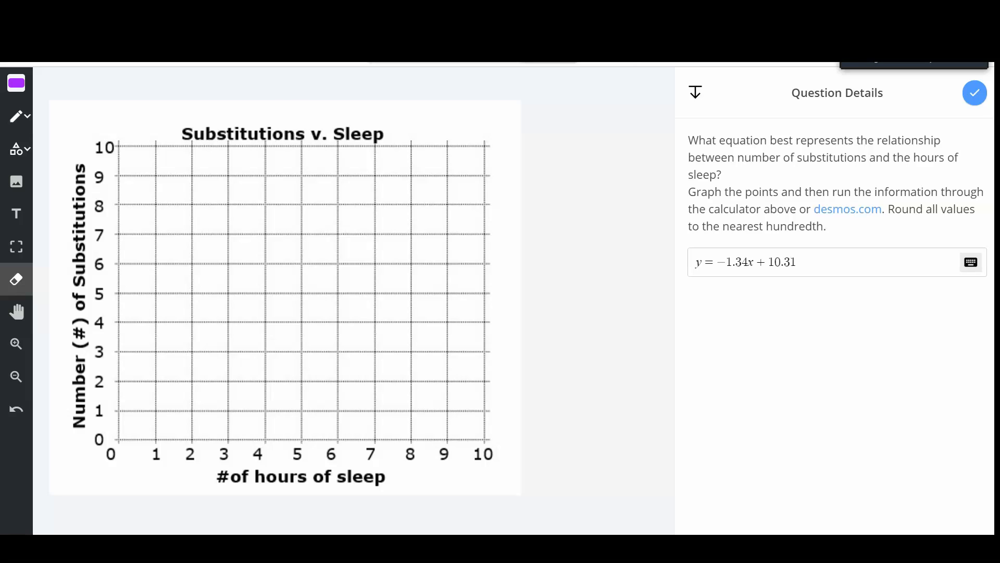
Look up the paired x and y values in the Soccer Data for Regression sheet and return to the question's graph
left_click(500, 10)
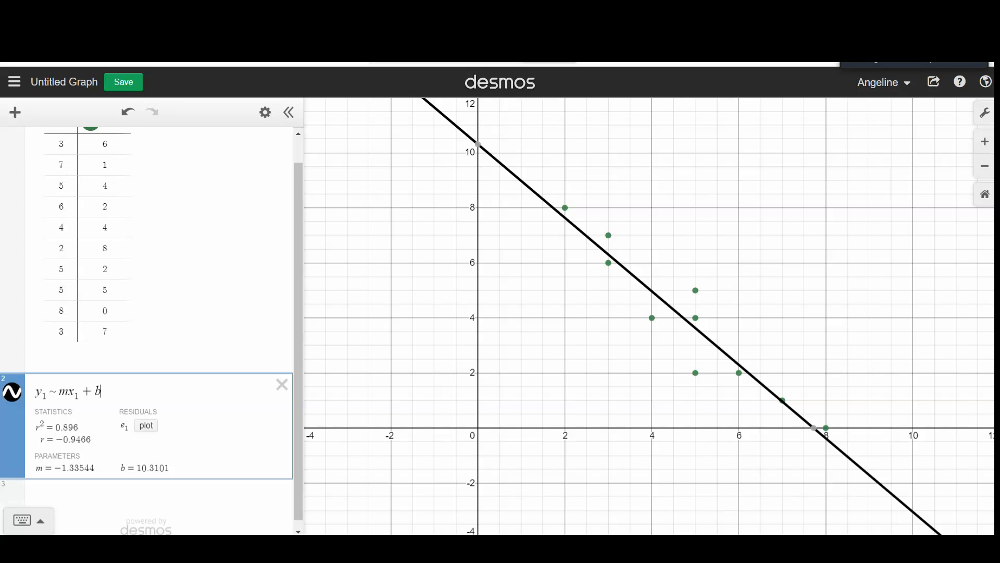
left_click(364, 10)
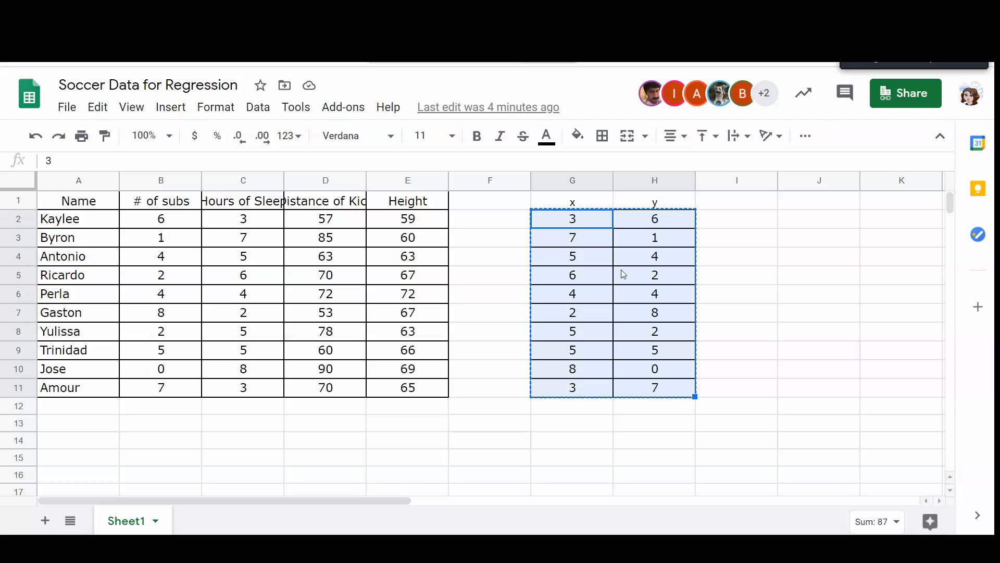
left_click(735, 221)
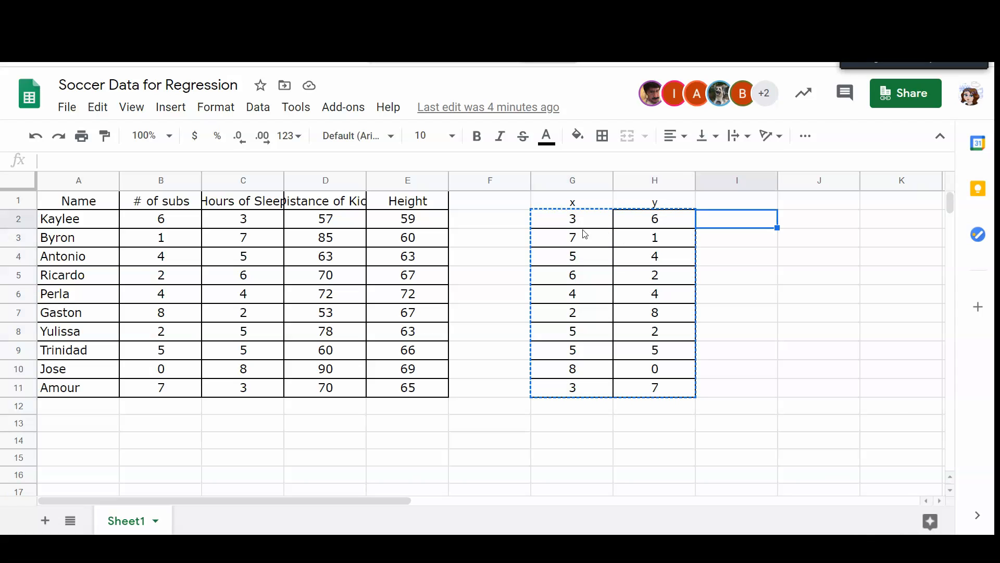
left_click(366, 48)
left_click(286, 47)
left_click(286, 48)
key("ctrl+Tab")
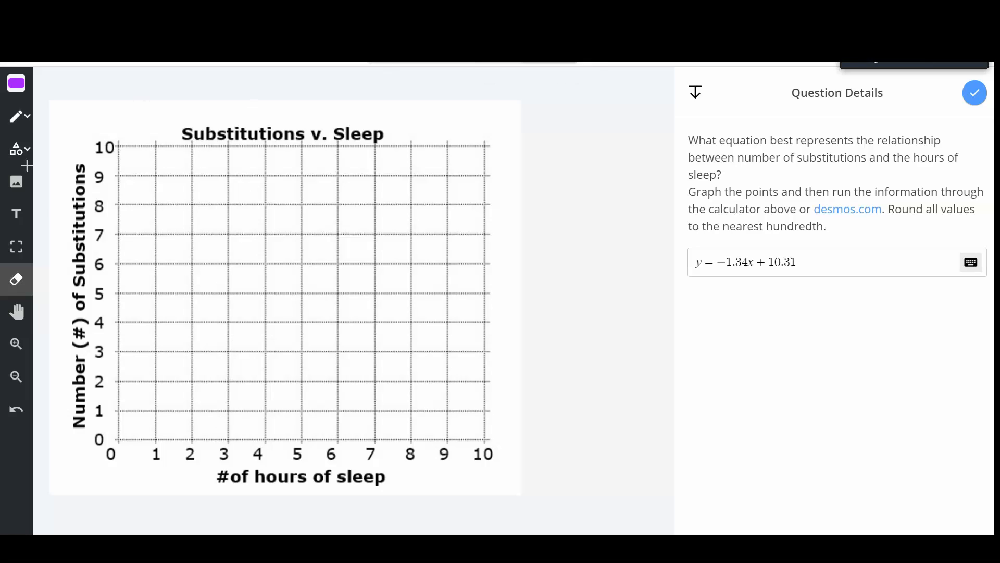
Plot the points (3, 6), (7, 1), (5, 4), (6, 2) and (4, 4) on the graph with the Scribble tool
left_click(27, 120)
left_click(31, 149)
left_click_drag(226, 262, 228, 263)
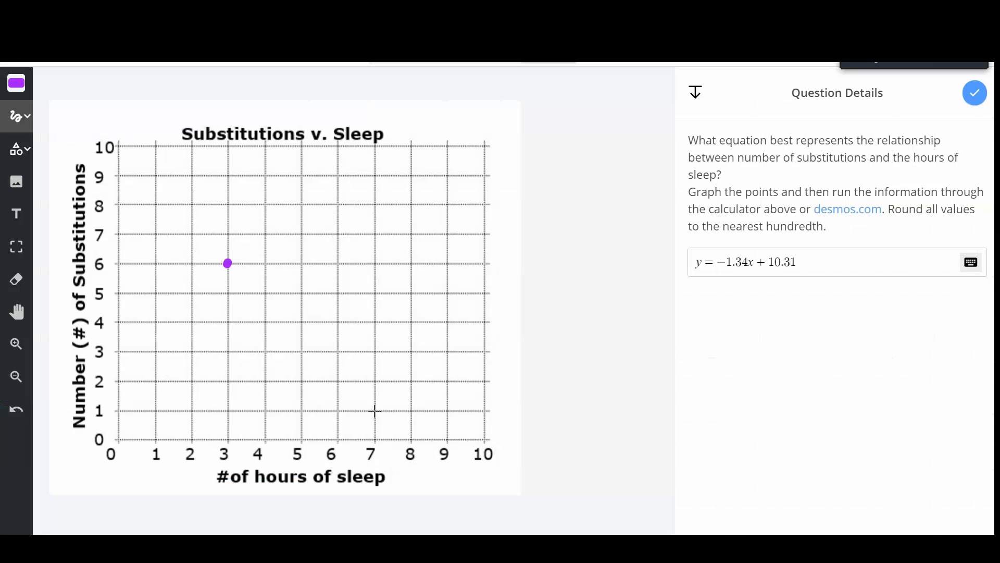
left_click(375, 411)
left_click(300, 322)
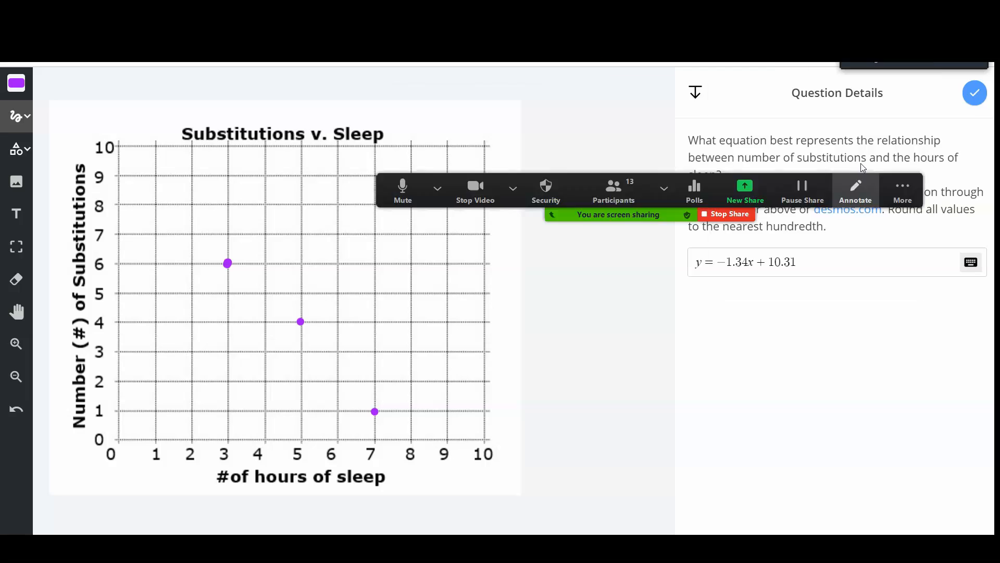
left_click(850, 101)
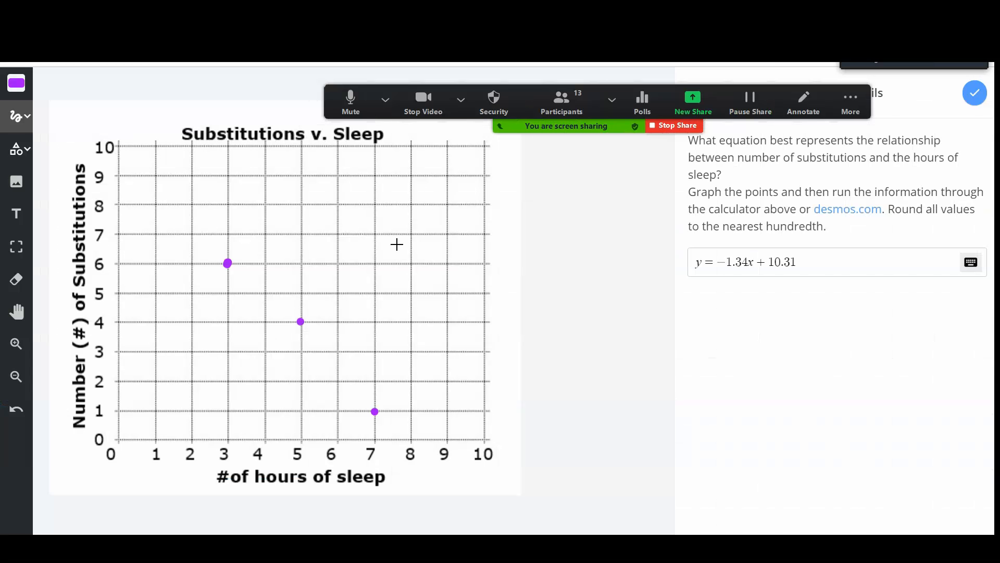
left_click(337, 381)
left_click(265, 322)
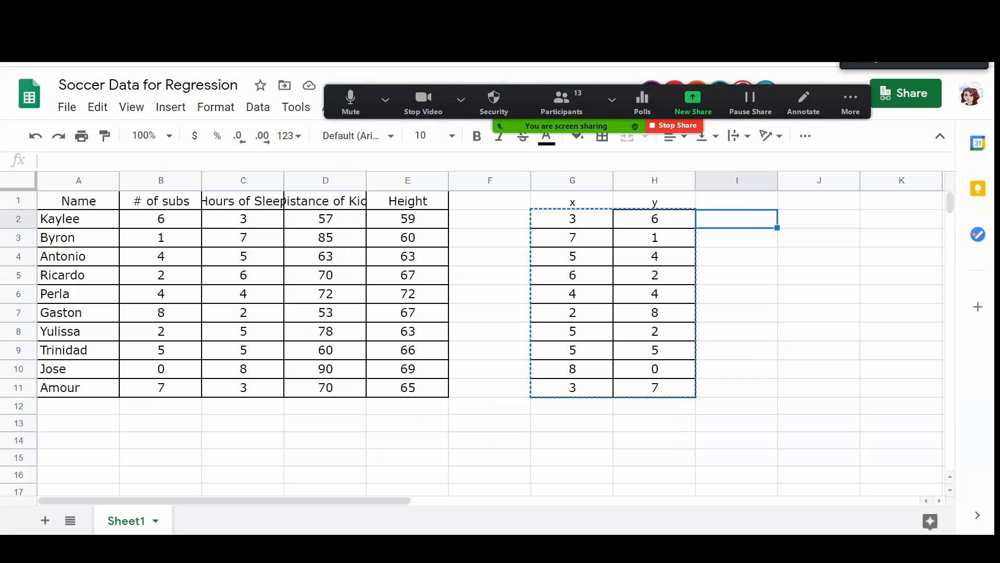
Check the remaining pairs in the spreadsheet and plot (2, 8), (5, 2), (5, 5), (8, 0) and (3, 7) on the graph
left_click(563, 312)
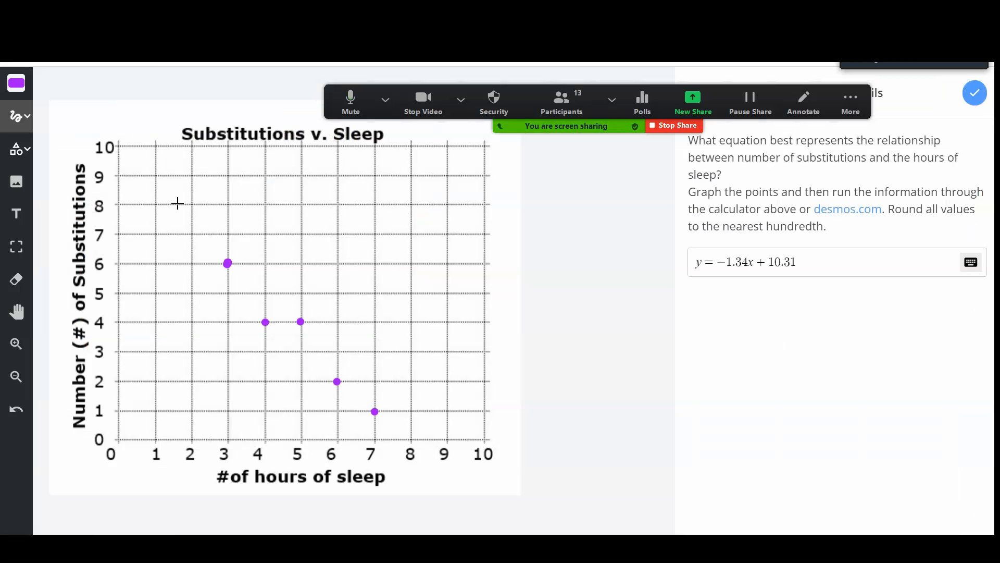
left_click(190, 204)
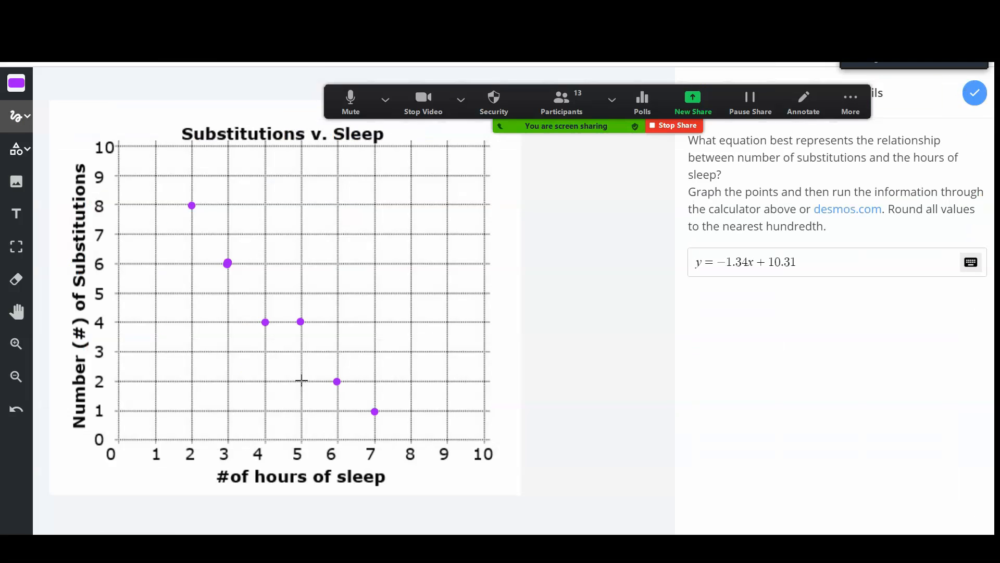
left_click(301, 381)
left_click(301, 293)
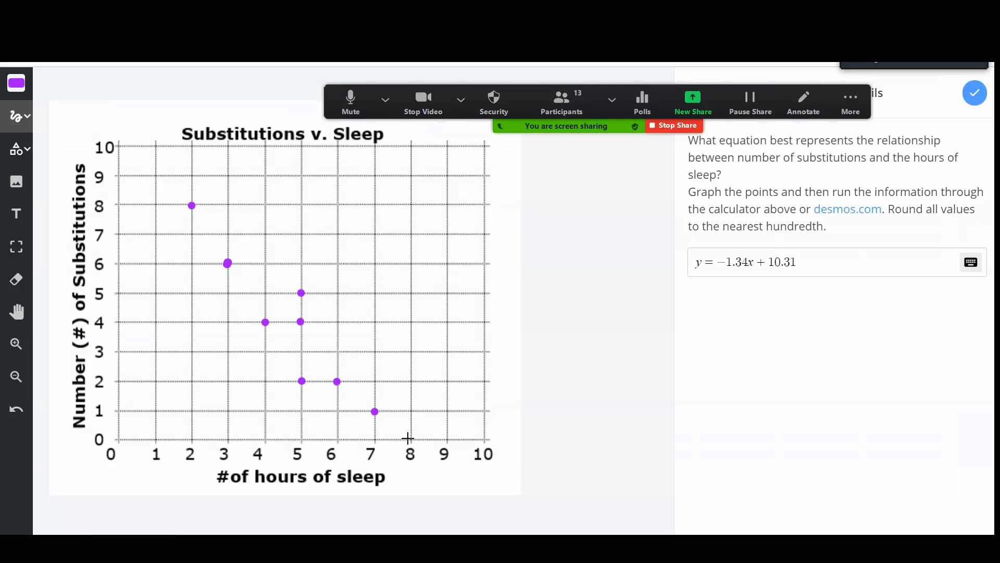
left_click(411, 438)
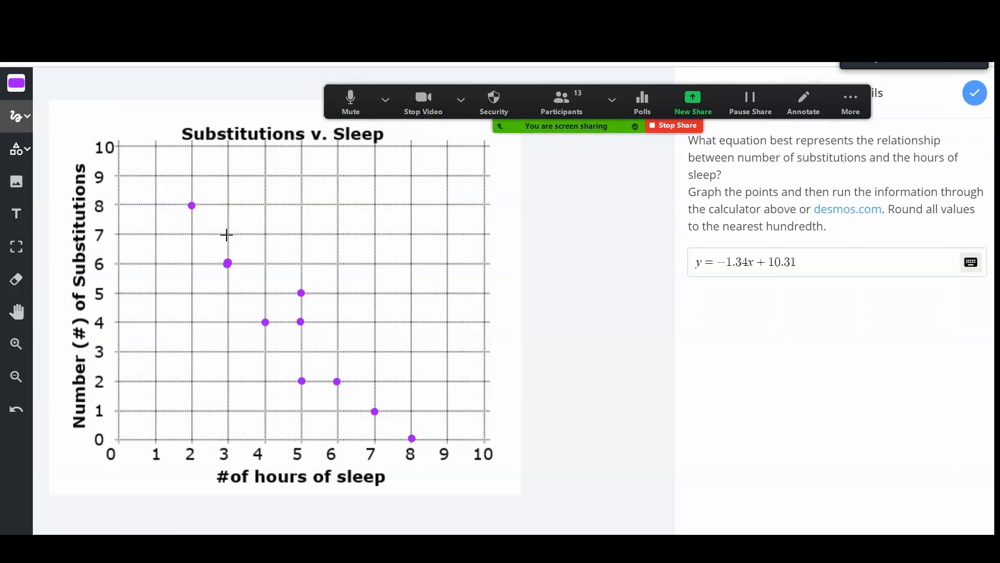
left_click(229, 233)
left_click_drag(802, 102, 761, 65)
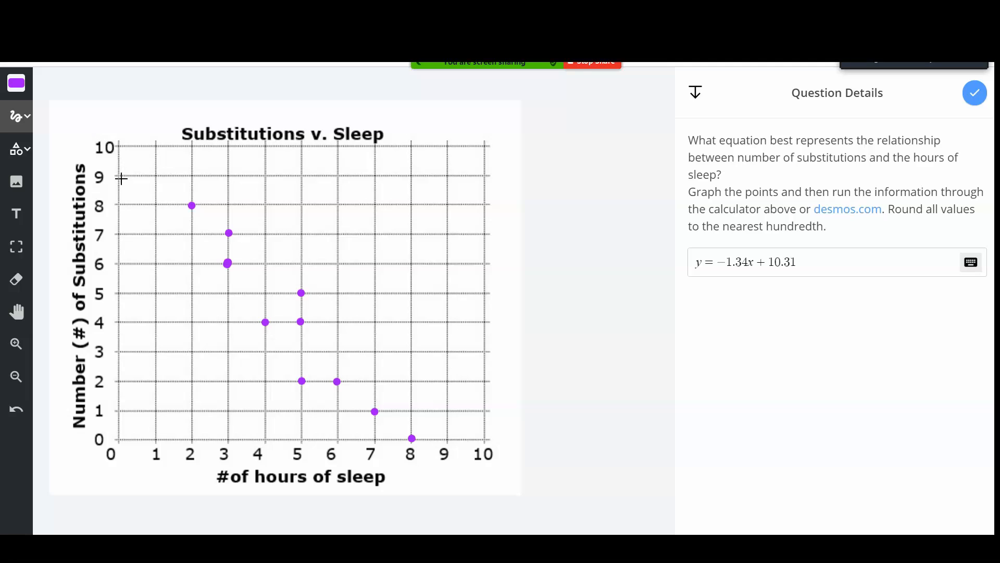
Set the drawing style to a blue dashed line with the third thickness option and switch to the Line tool
left_click(17, 83)
left_click(105, 162)
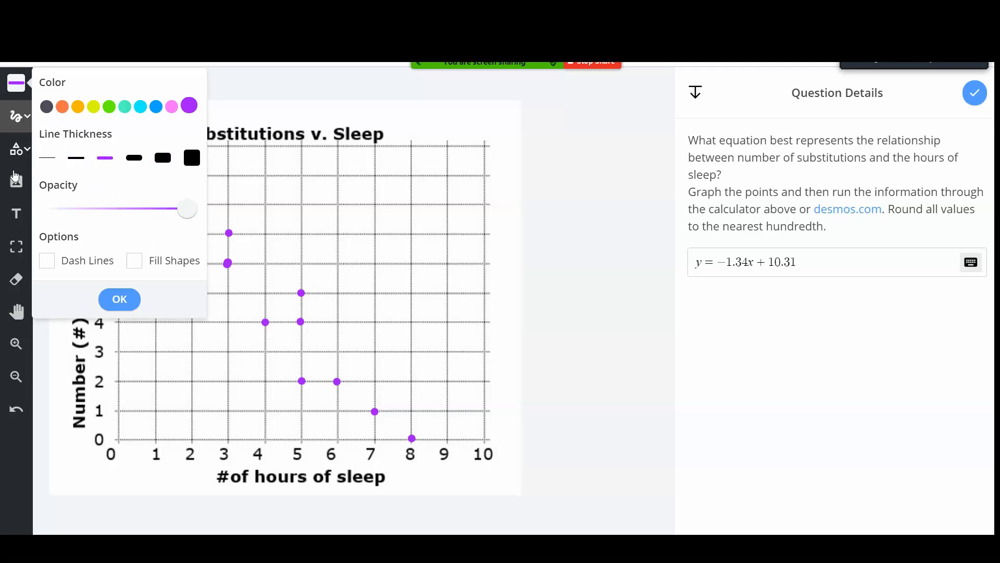
left_click(47, 260)
left_click(156, 108)
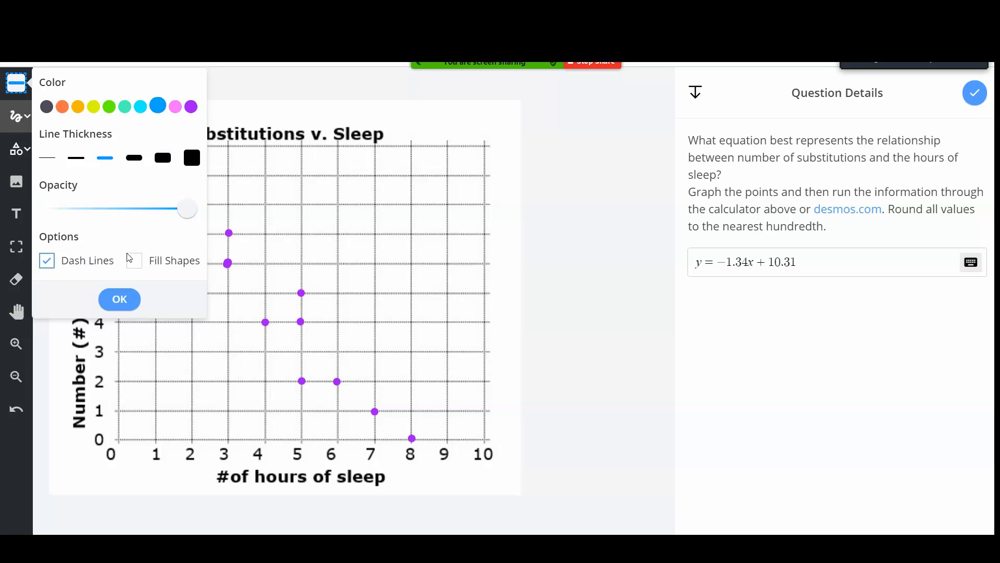
left_click(120, 300)
left_click(19, 116)
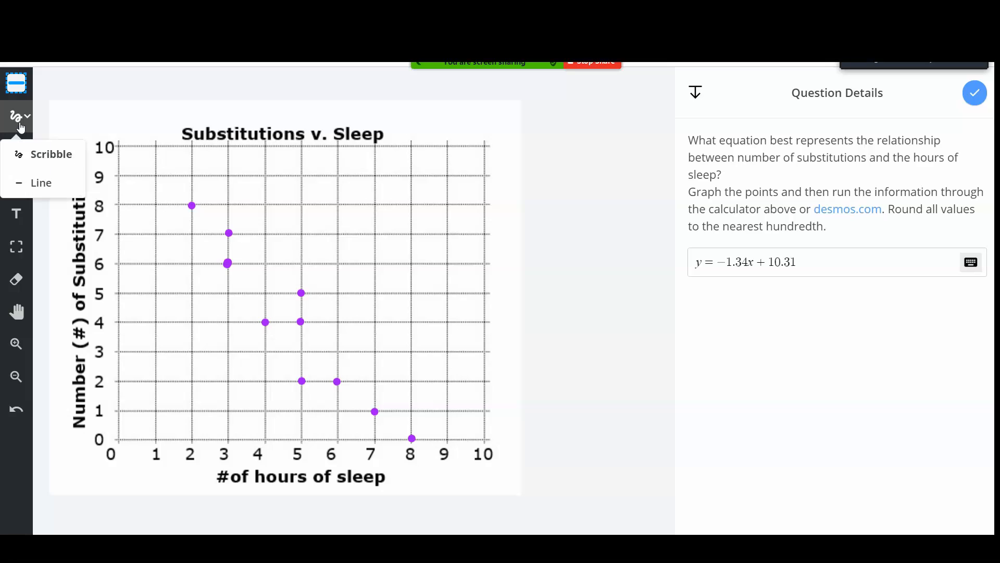
left_click(37, 186)
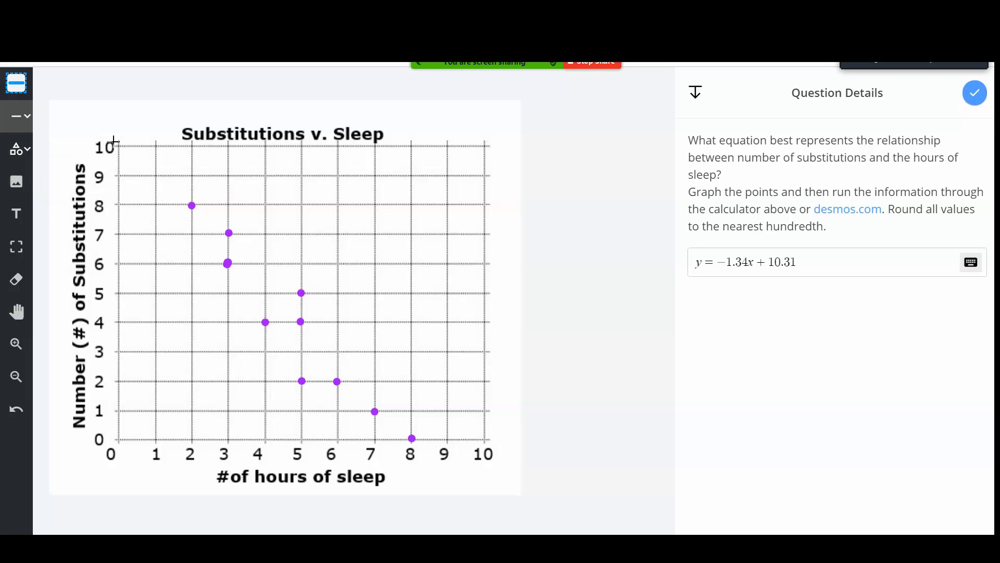
Draw the dashed line of best fit from about (0, 10) to (8, 0) and save the graph to question 1
left_click_drag(117, 140, 411, 438)
right_click(423, 448)
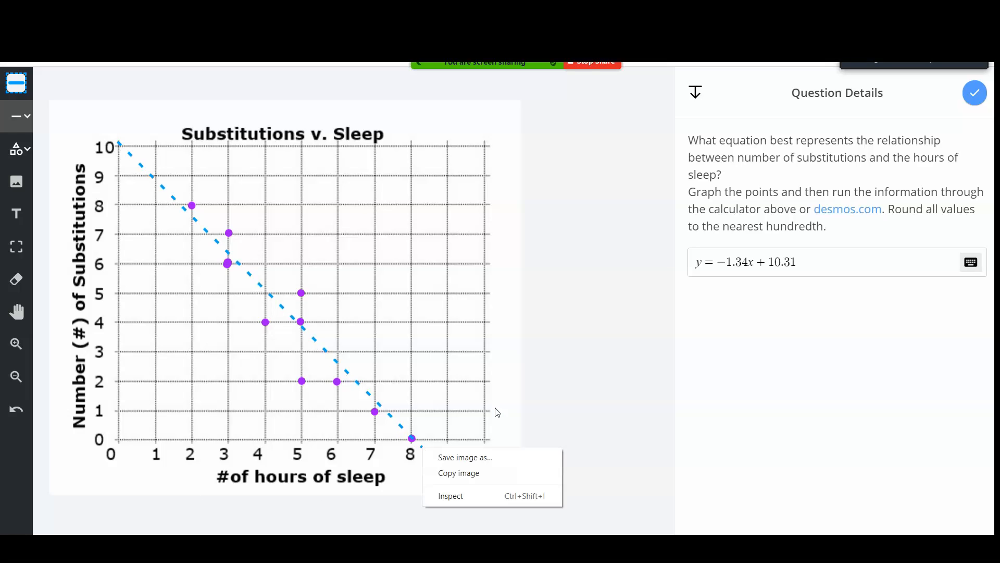
left_click(620, 319)
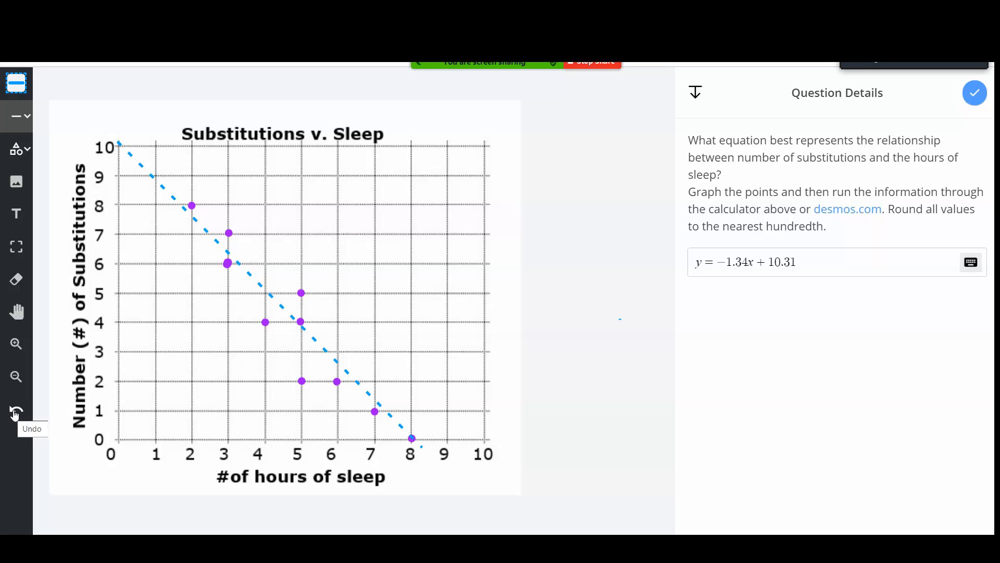
left_click(763, 44)
left_click(775, 68)
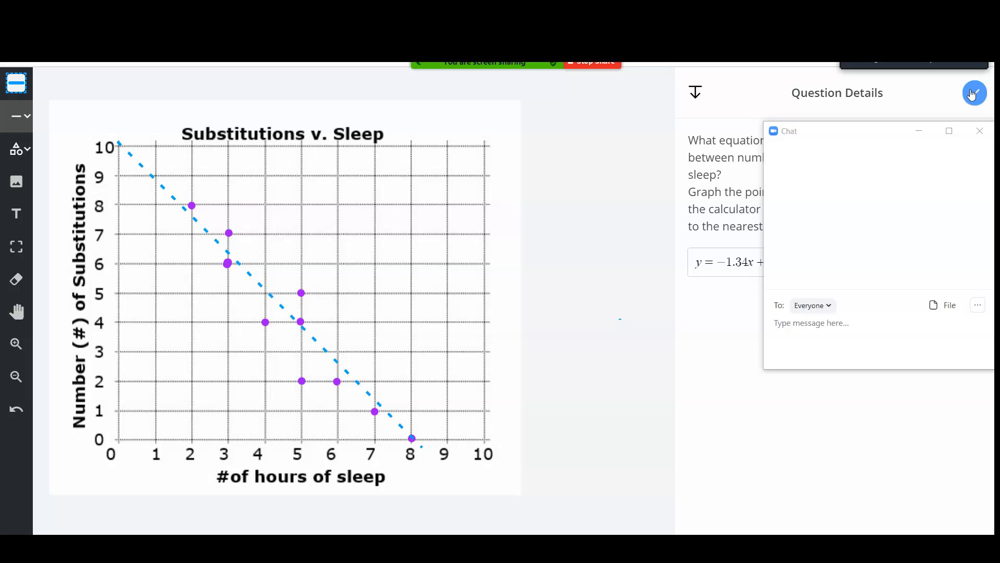
left_click(973, 96)
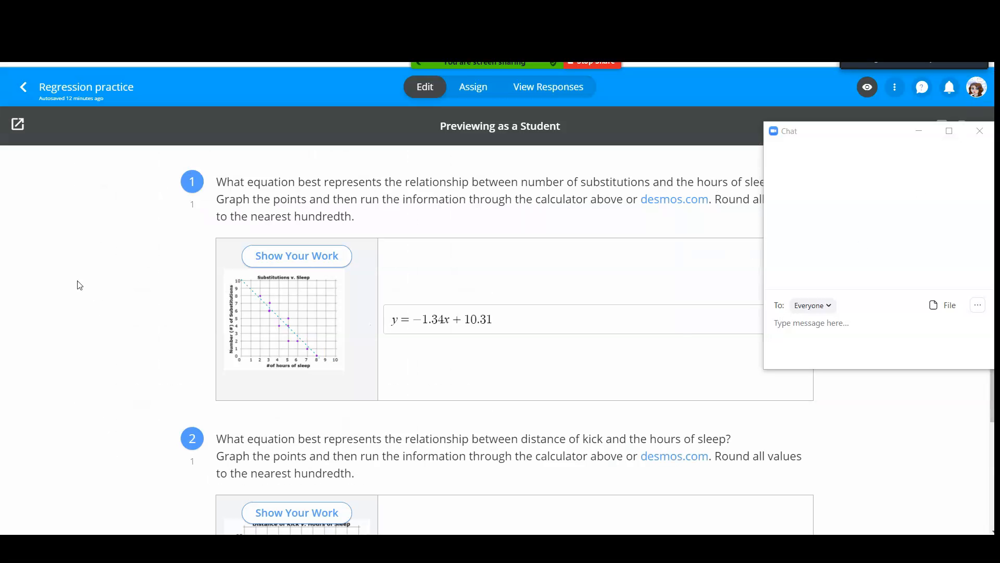
Look over question 2 and its Distance of Kick v. Hours of Sleep graph, undo any stray mark, and return to the question
scroll(92, 292, "down", 4)
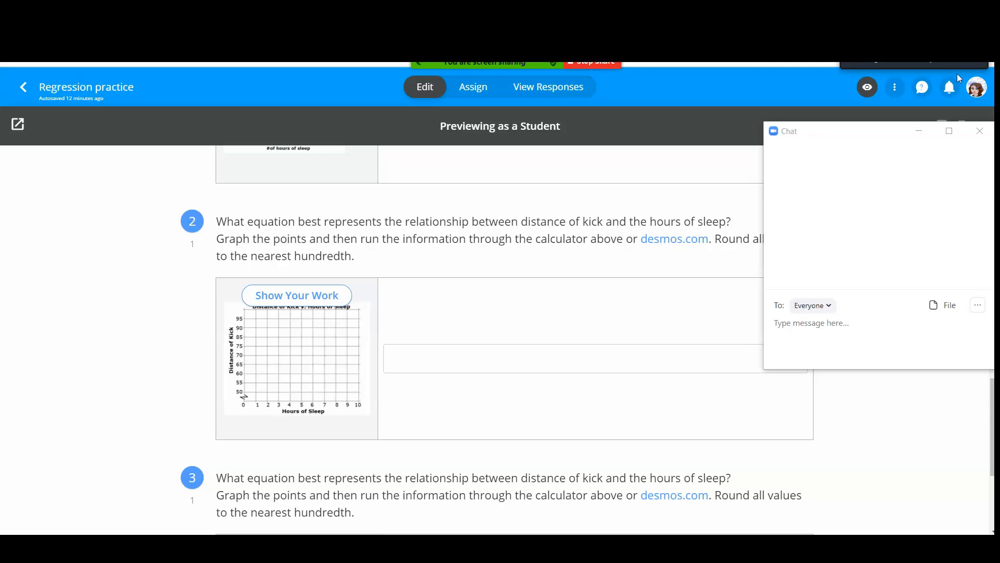
left_click(919, 130)
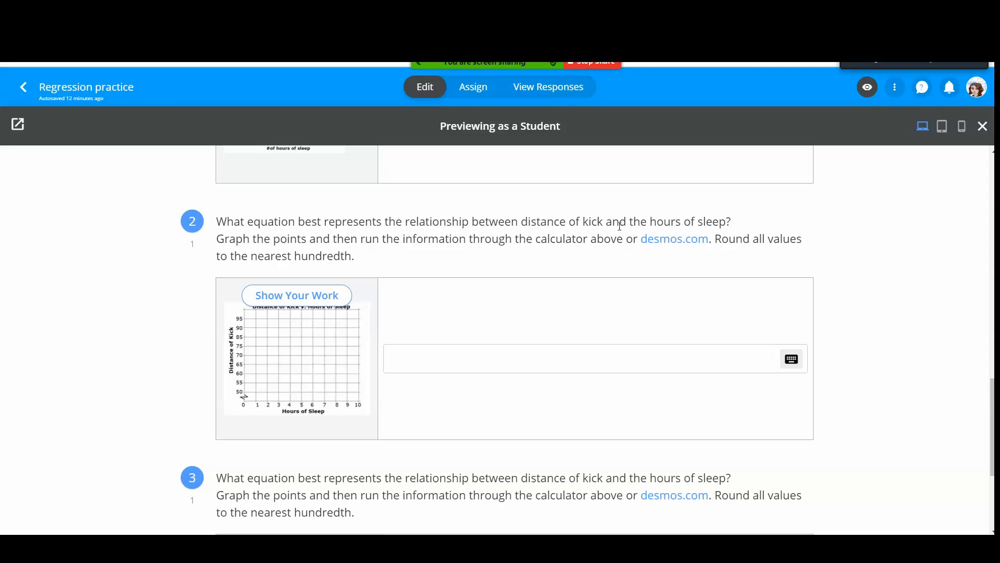
left_click(311, 297)
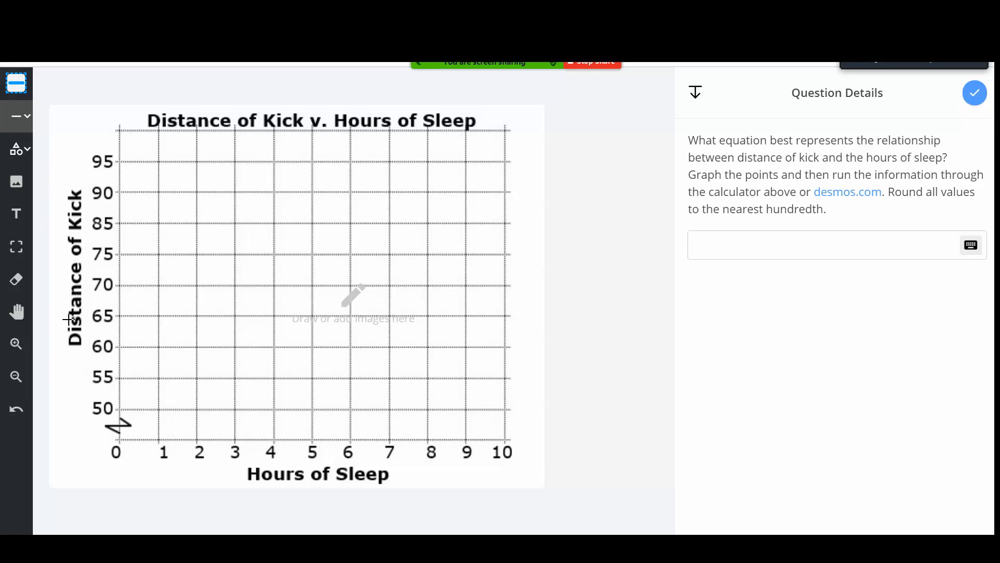
left_click_drag(88, 299, 89, 305)
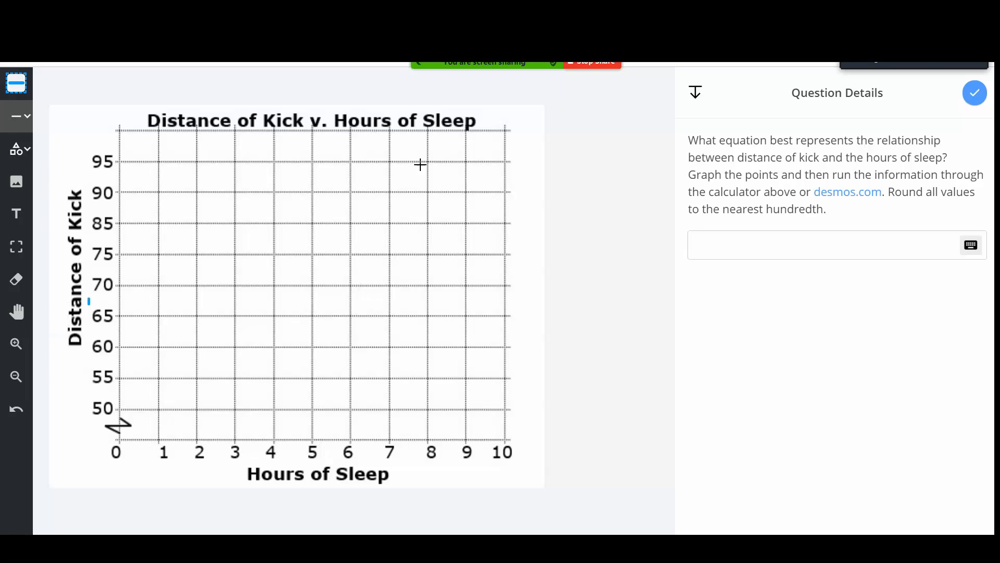
left_click(12, 413)
left_click(975, 94)
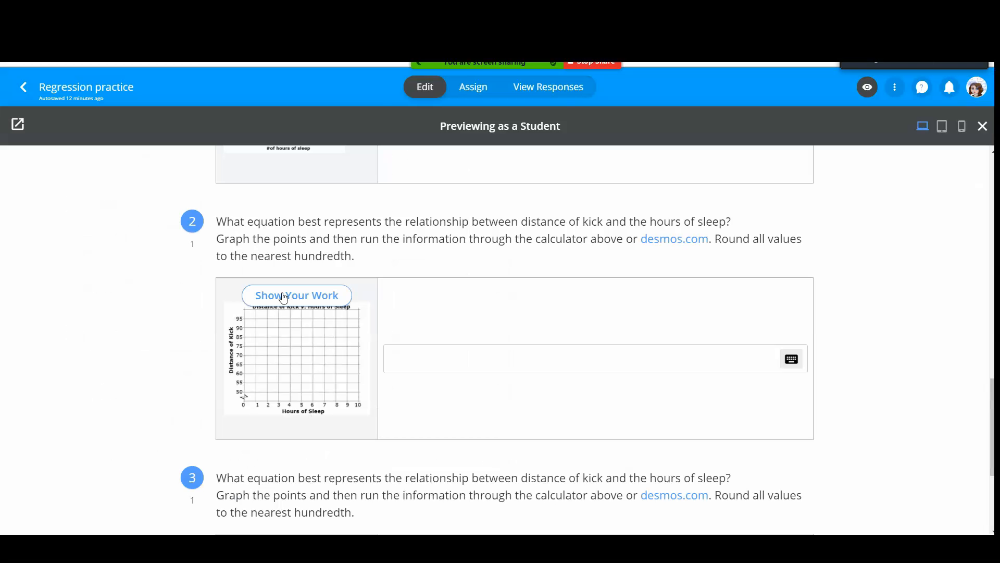
In the Soccer Data for Regression sheet, copy the Distance of Kick values D2:D11 into the y column H2:H11
key("Escape")
key("ctrl+Tab")
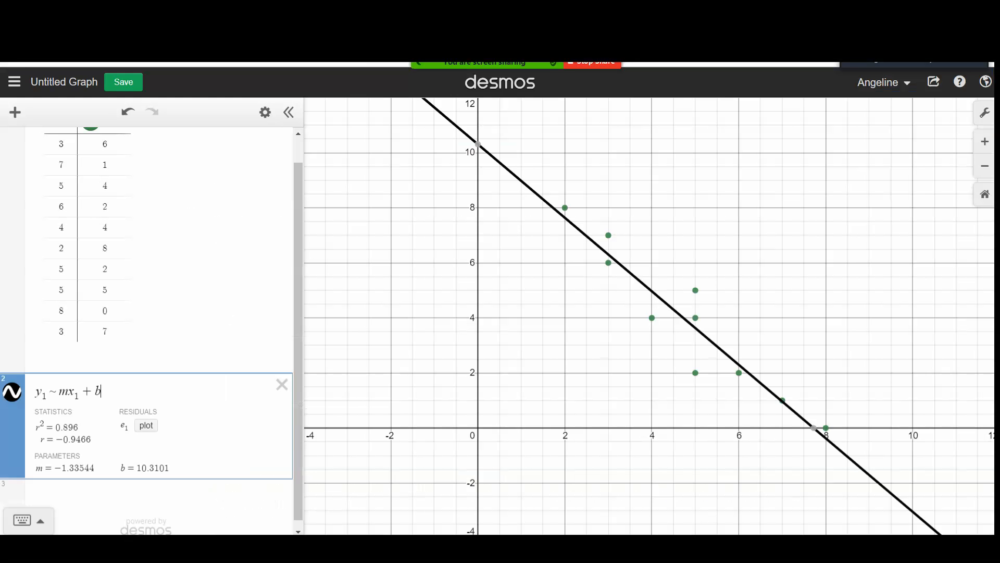
key("ctrl+Tab")
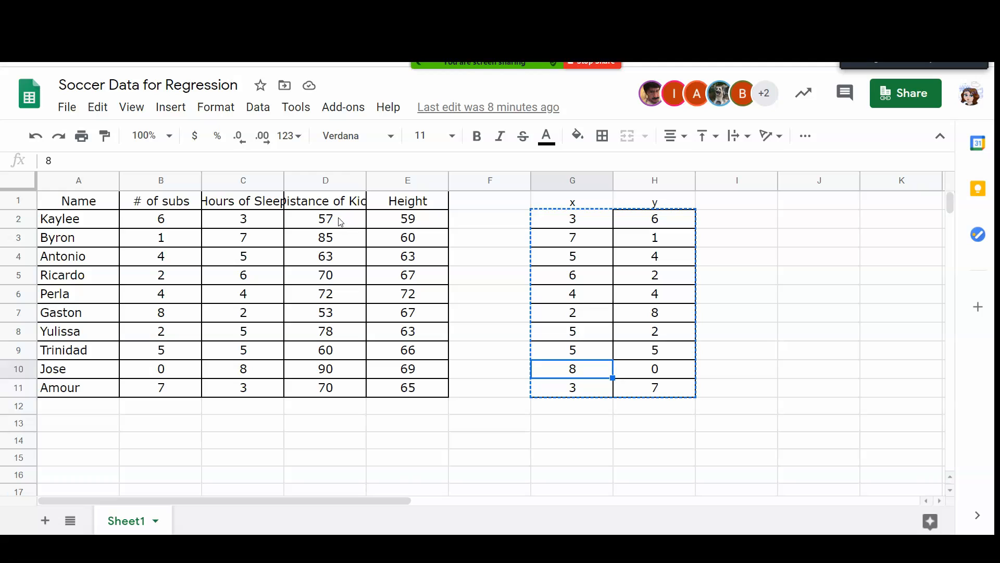
left_click_drag(339, 222, 332, 389)
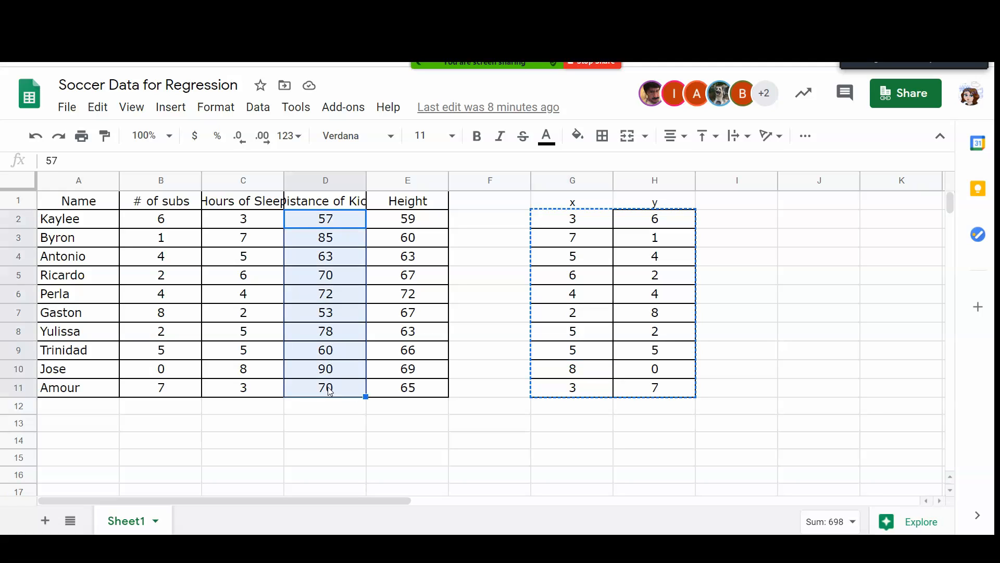
key("ctrl+c")
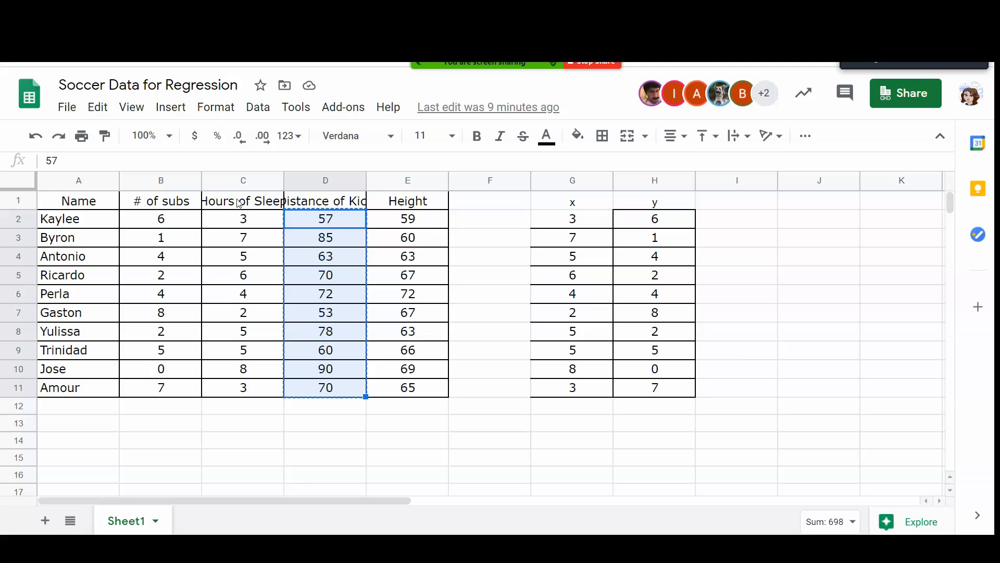
left_click_drag(663, 218, 651, 401)
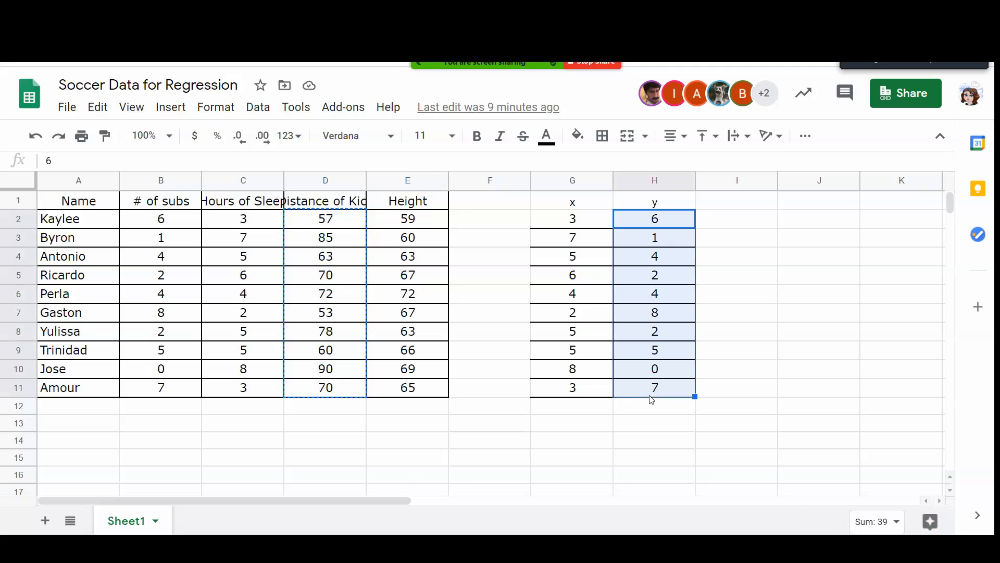
key("ctrl+v")
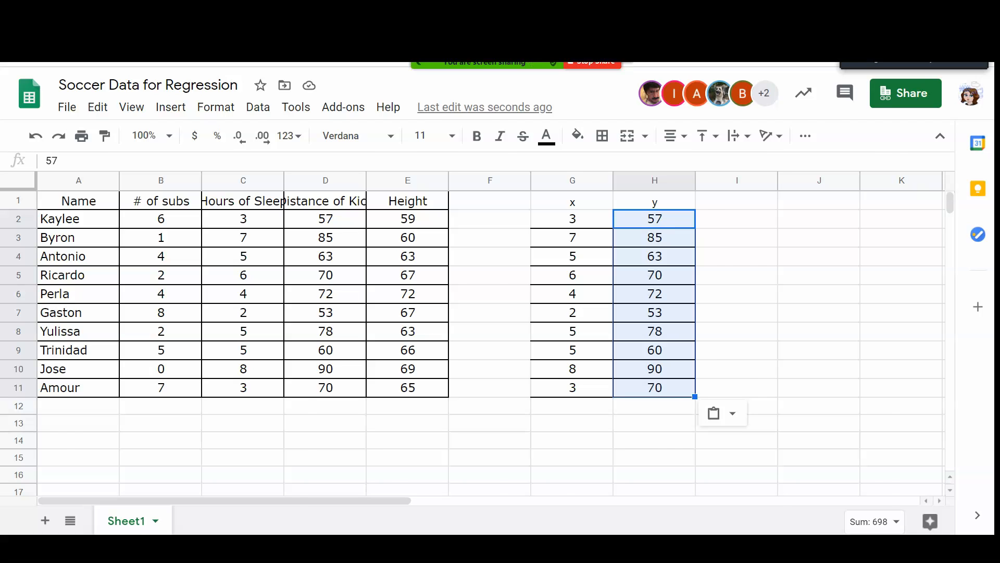
Switch to Desmos and delete all expressions, and clear the calculator embedded in the Regression practice
key("ctrl+Tab")
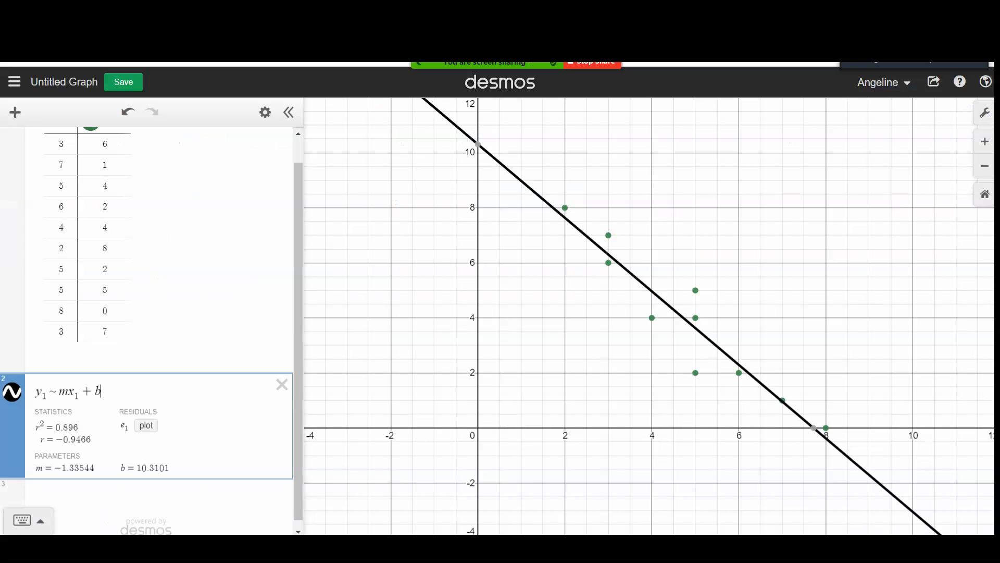
left_click(266, 114)
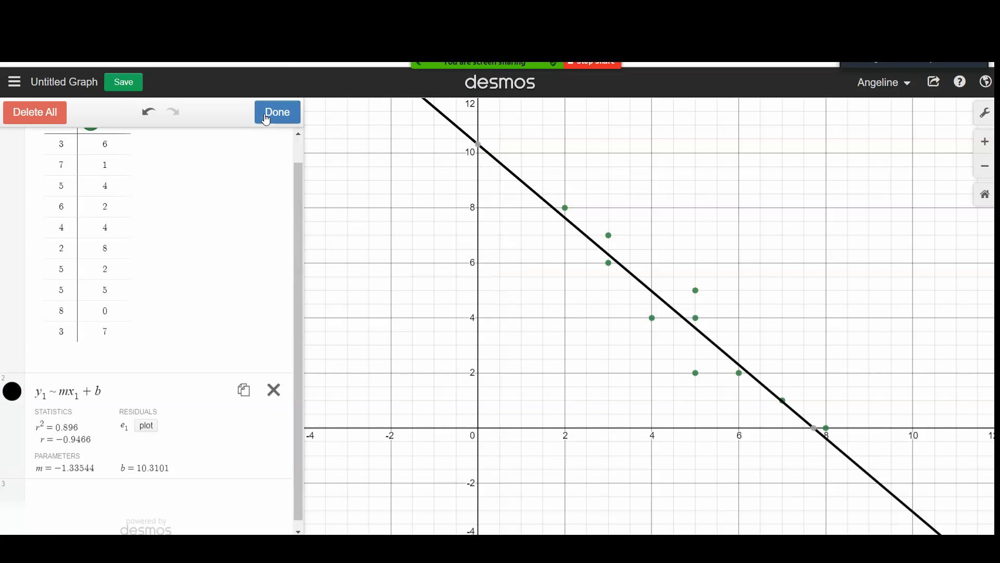
left_click(26, 118)
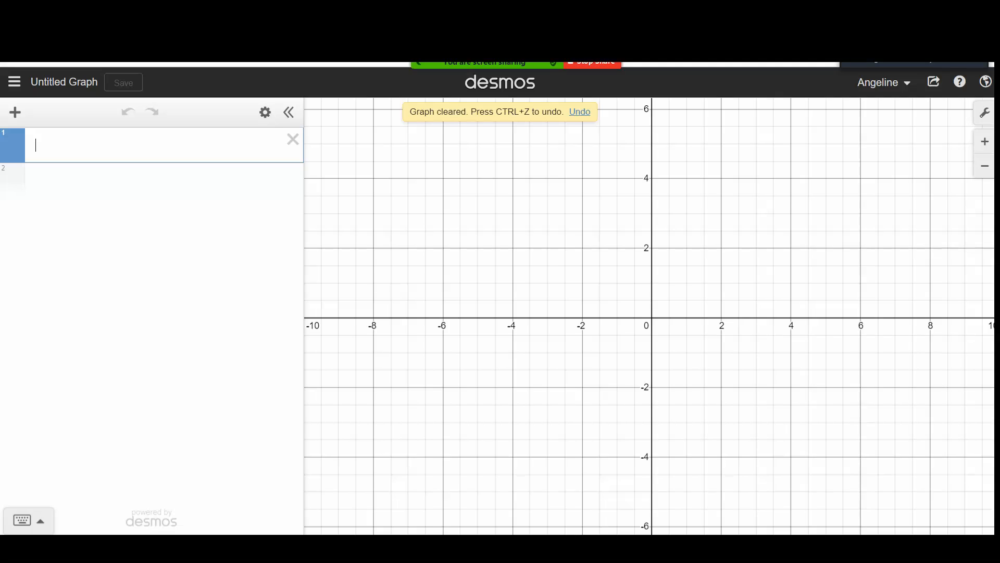
key("ctrl+shift+Tab")
left_click_drag(992, 384, 970, 148)
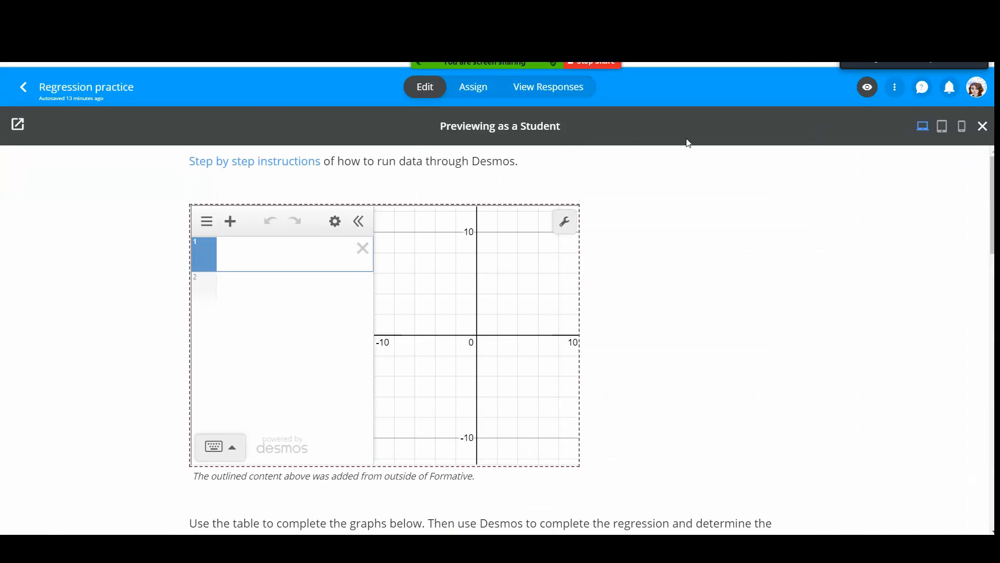
left_click(335, 220)
left_click(217, 223)
Copy the x and y values G2:H11 from the spreadsheet and paste them into Desmos as a table
left_click(354, 16)
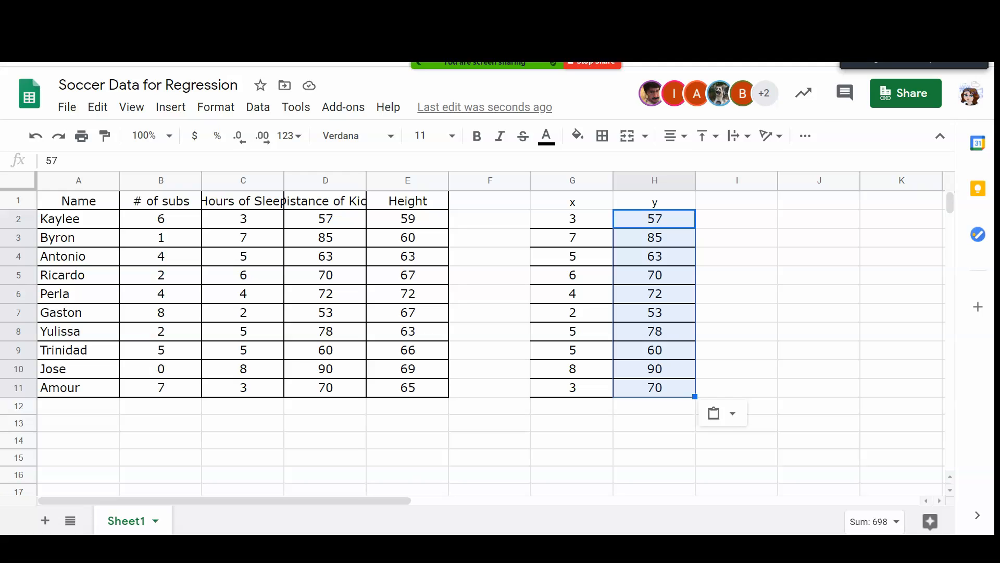
left_click_drag(573, 219, 650, 388)
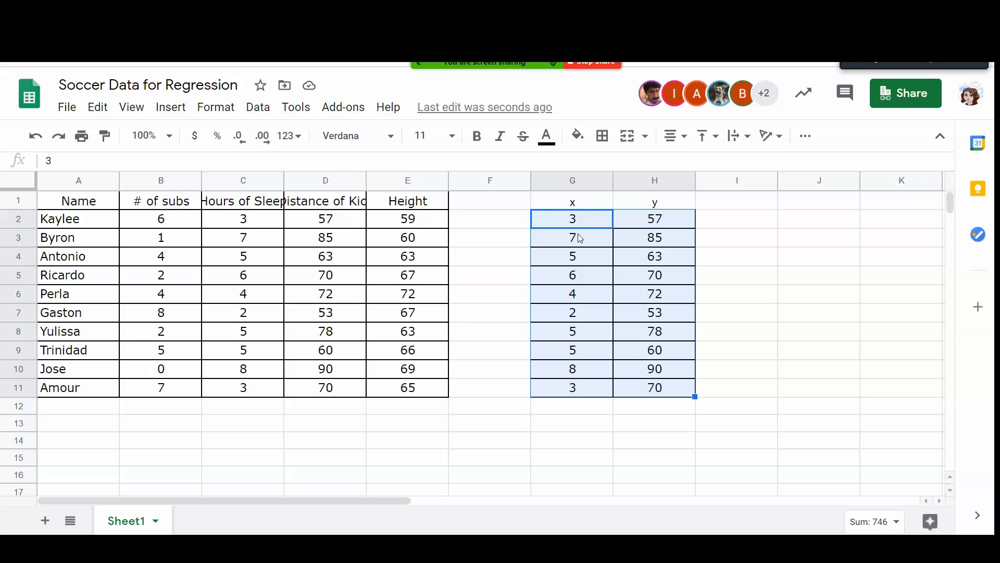
key("ctrl+c")
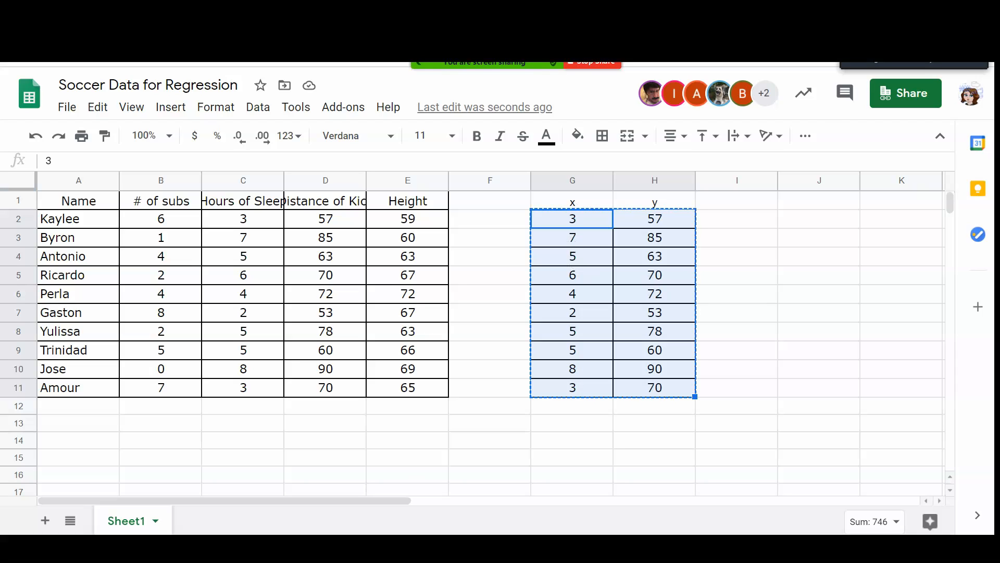
left_click(443, 32)
left_click(443, 56)
left_click(443, 57)
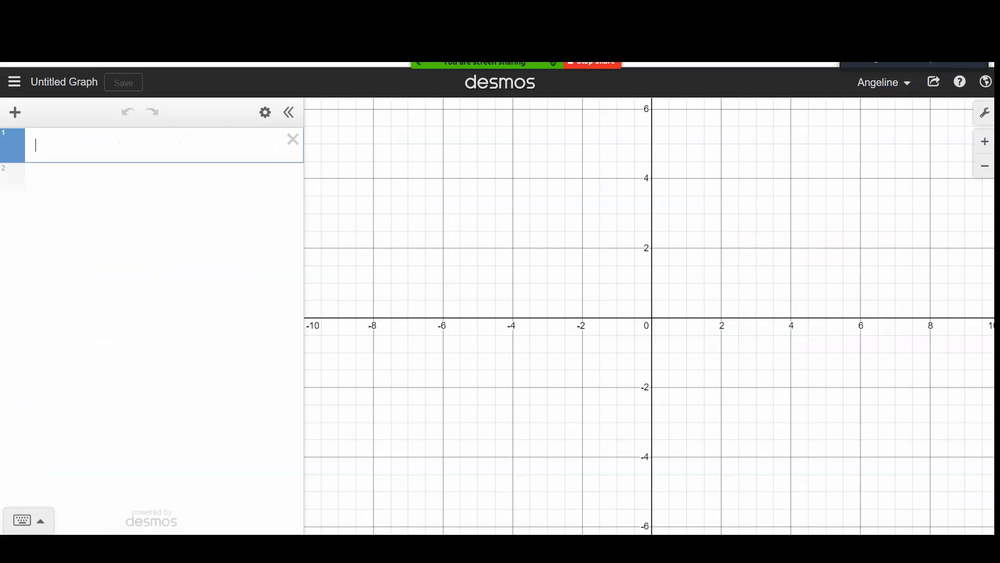
left_click(148, 147)
key("ctrl+v")
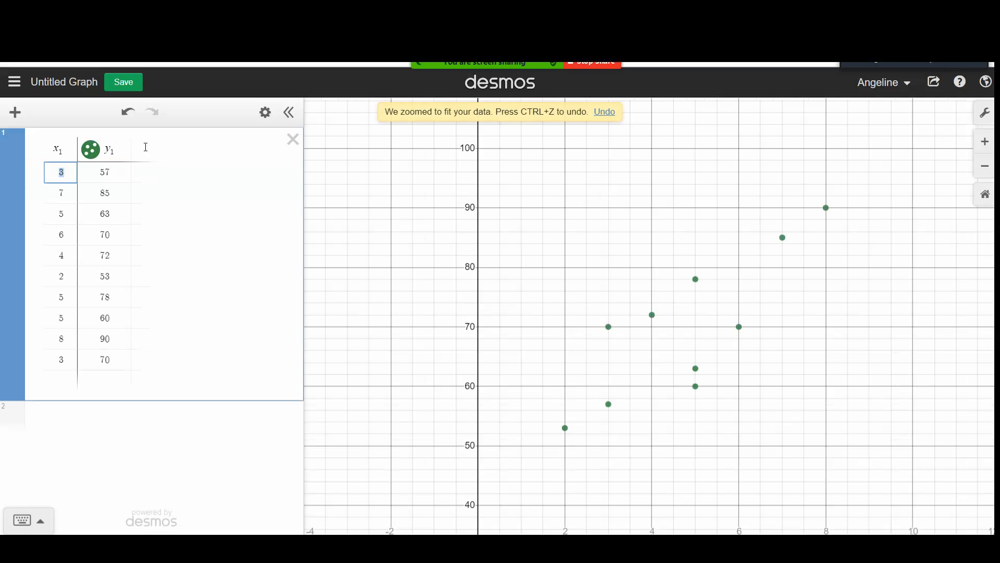
Paste the same x and y data into the Regression practice's embedded calculator and add an expression below the table
left_click(313, 32)
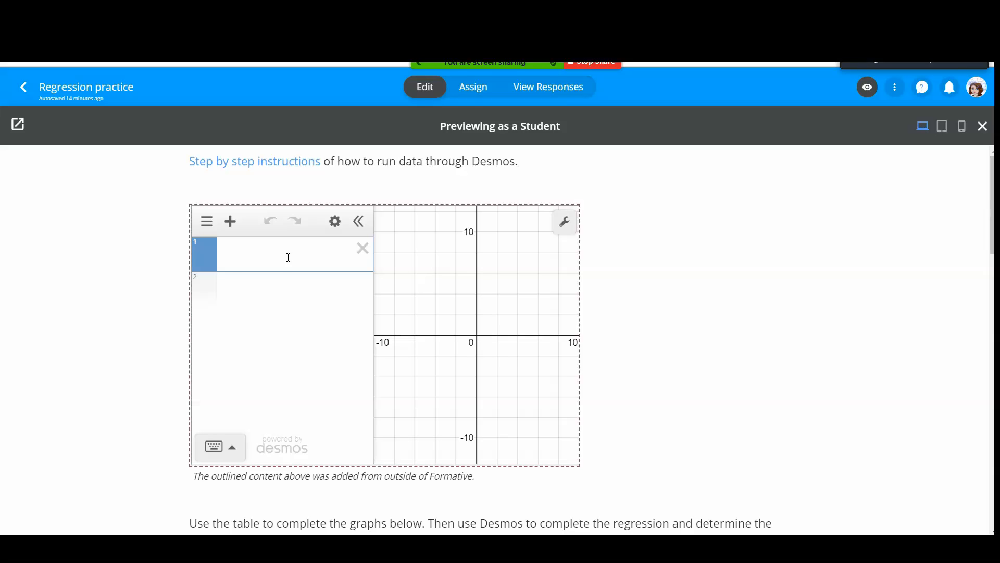
key("ctrl+v")
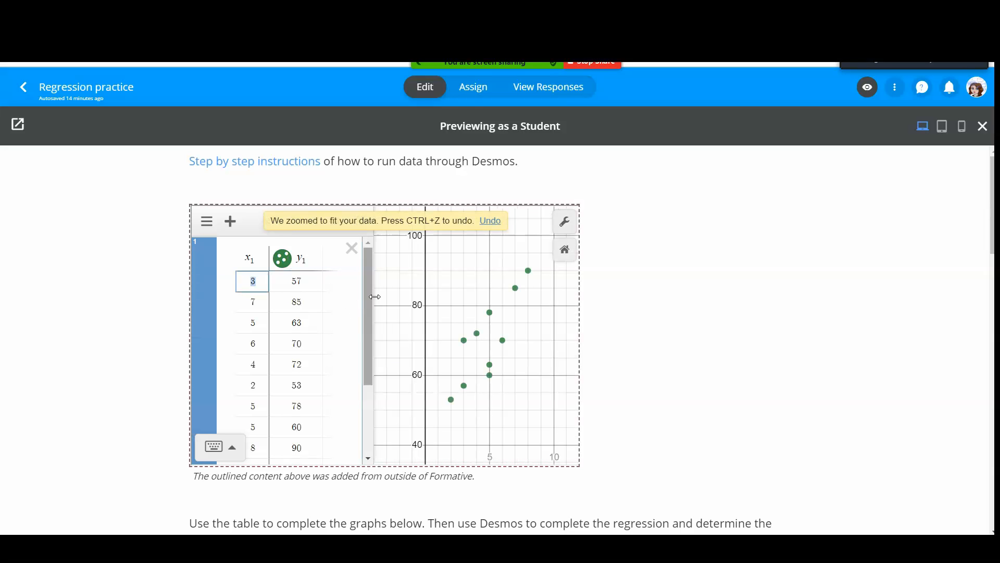
left_click_drag(368, 298, 380, 337)
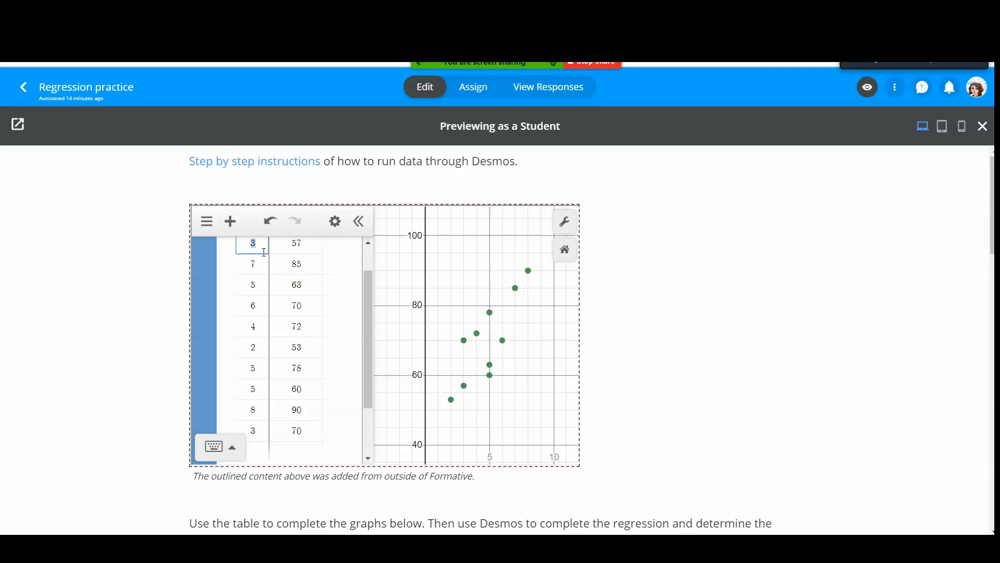
left_click(230, 221)
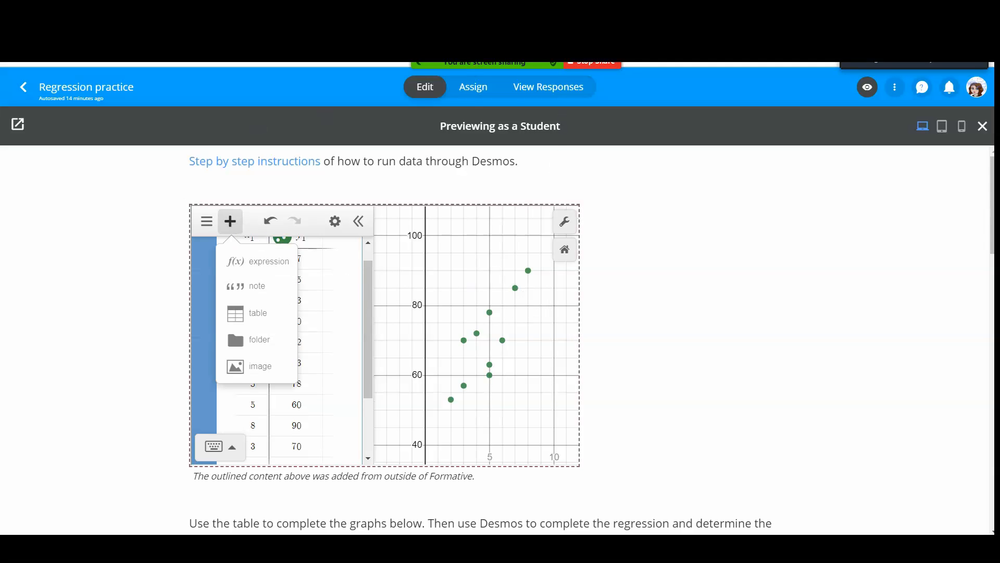
left_click(252, 263)
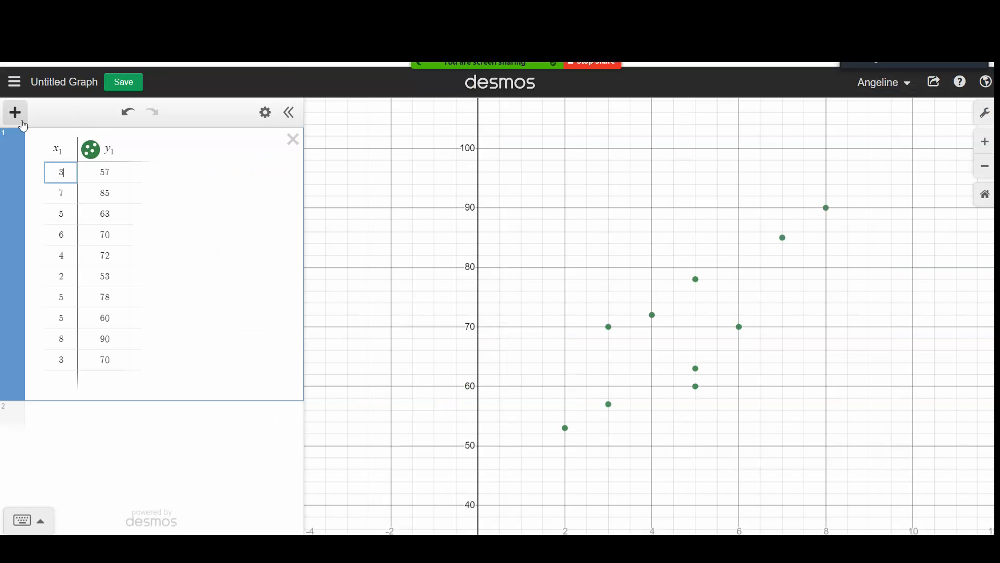
Add an expression below the table in Desmos and enter the linear regression y1 ~ mx1 + b
left_click(15, 112)
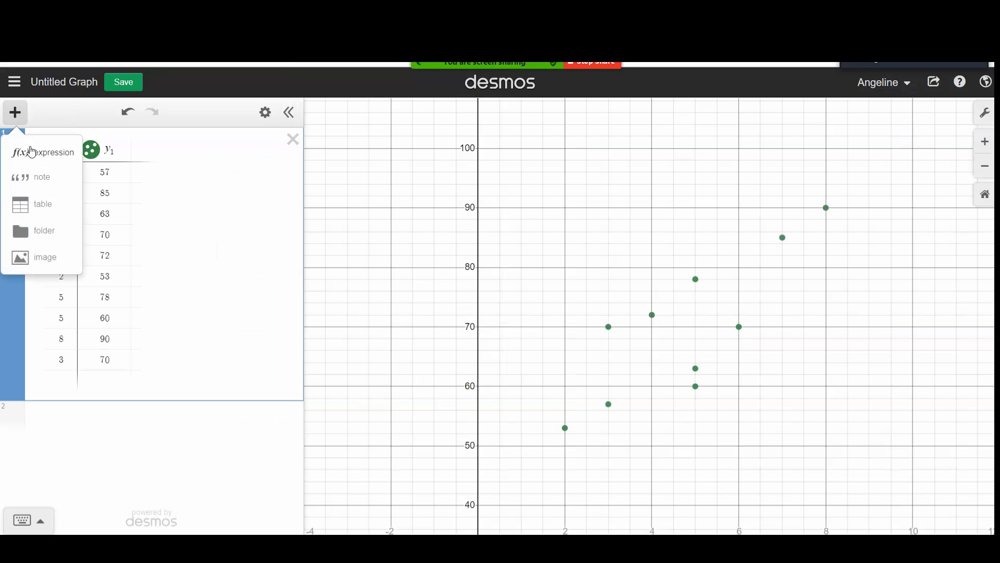
left_click(38, 156)
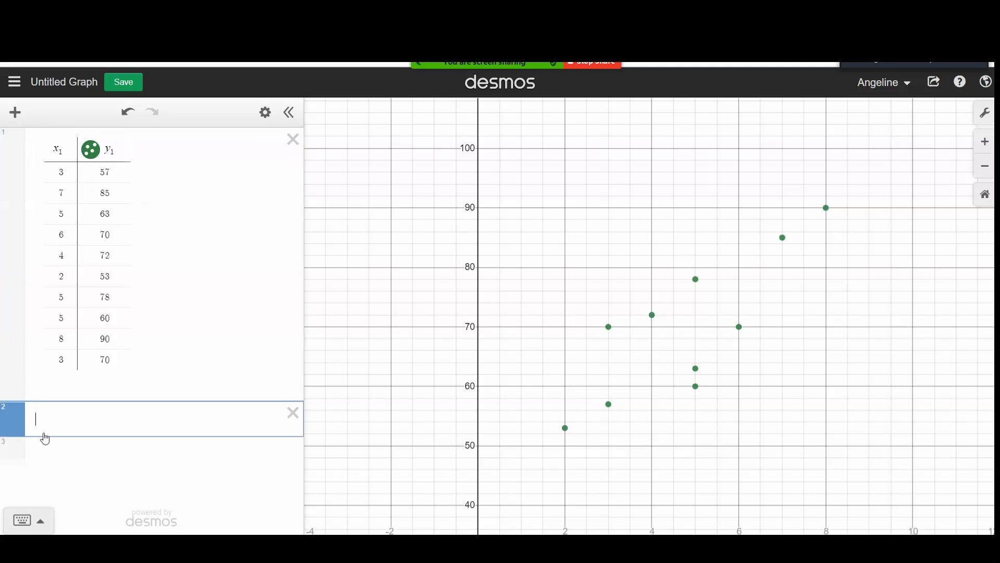
type("y1 ")
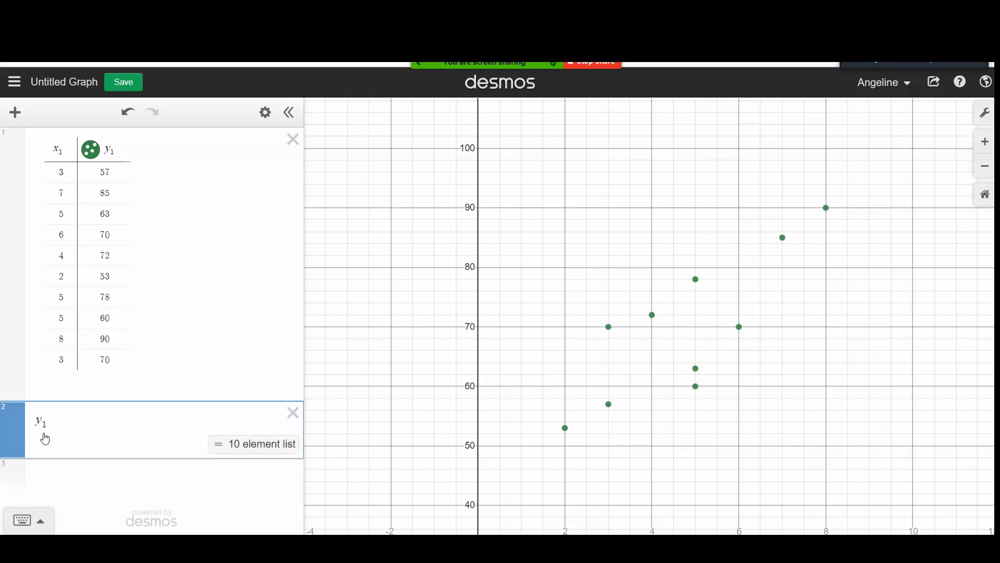
type("~ ")
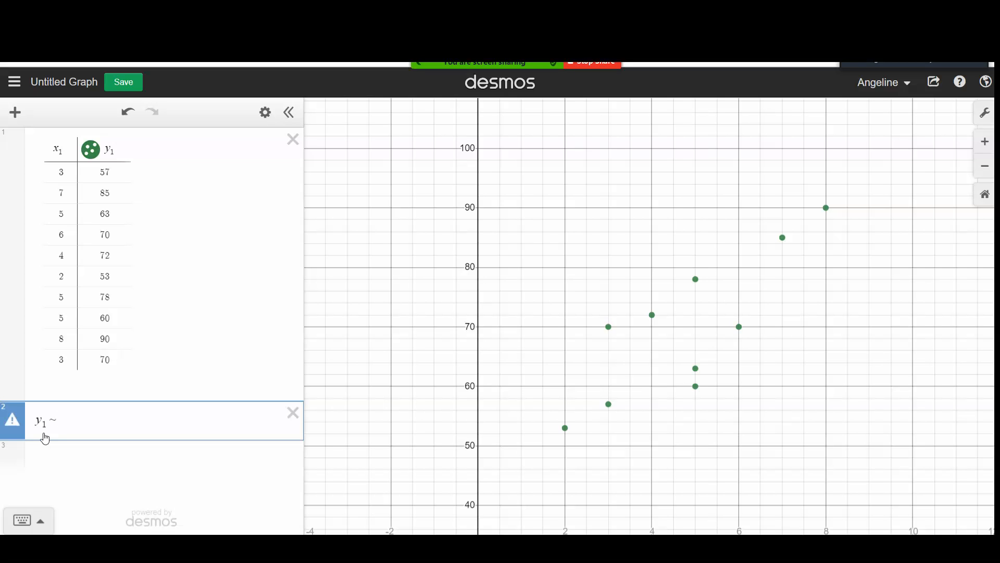
type("m")
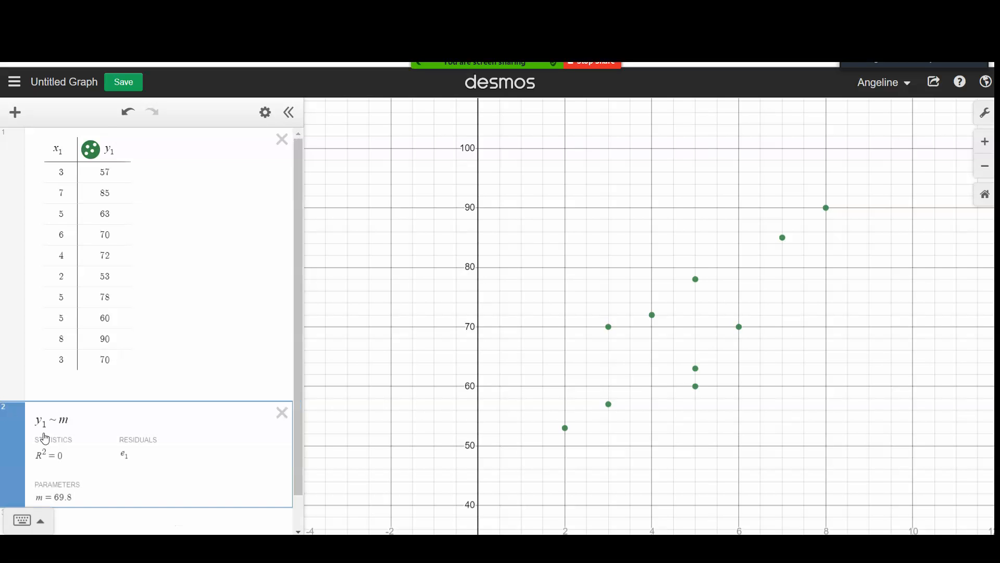
type("x1 ")
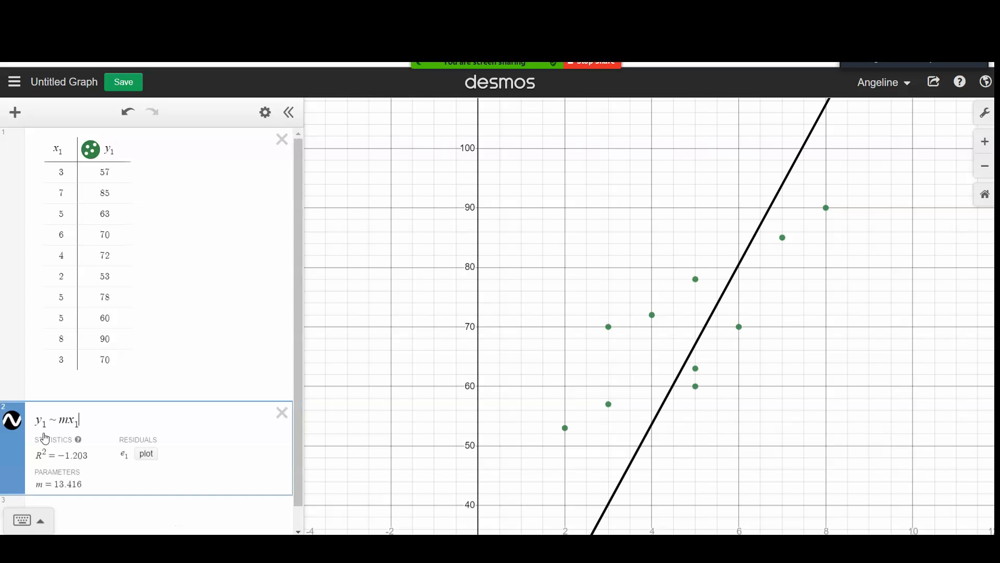
type("+ b")
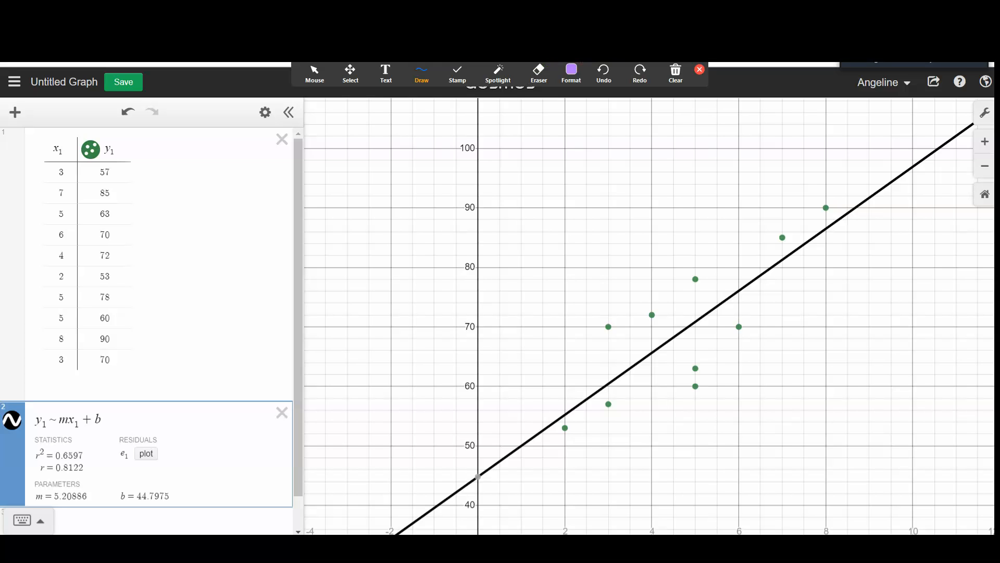
Highlight the regression's m and b parameter values with the annotation Draw tool, and clear all drawings
left_click(422, 74)
left_click(420, 128)
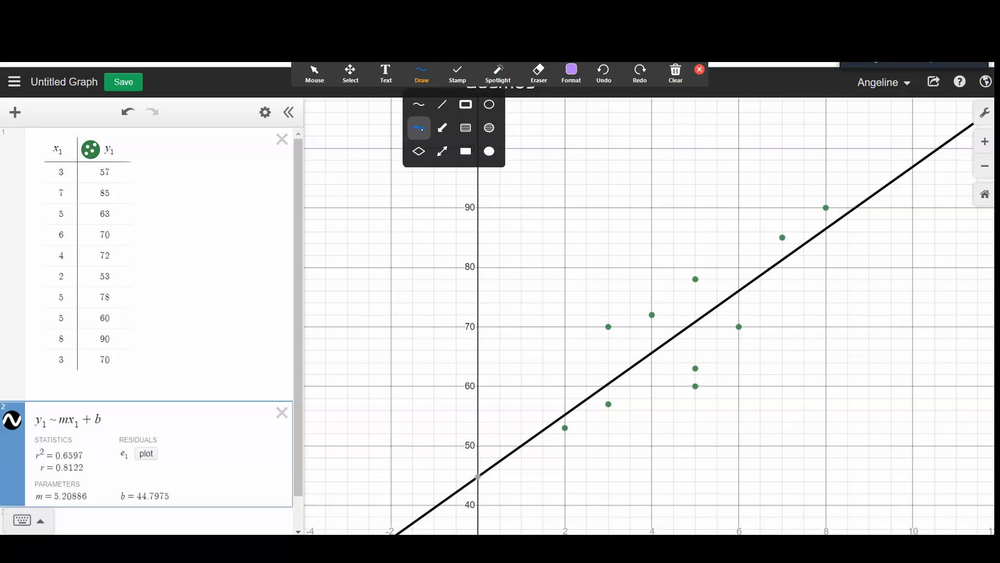
left_click_drag(33, 493, 96, 487)
left_click(614, 81)
left_click(421, 73)
left_click(419, 129)
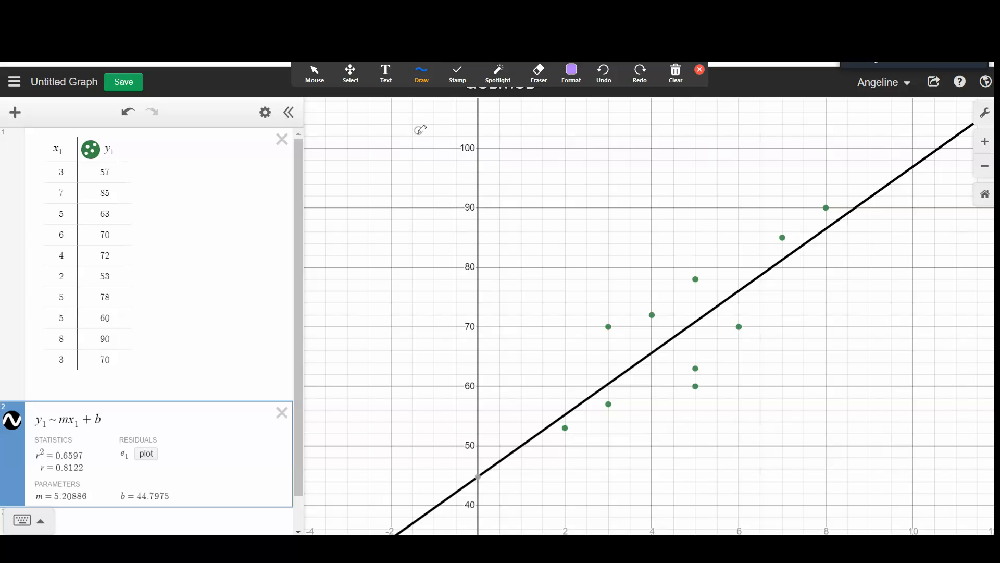
left_click_drag(32, 492, 178, 494)
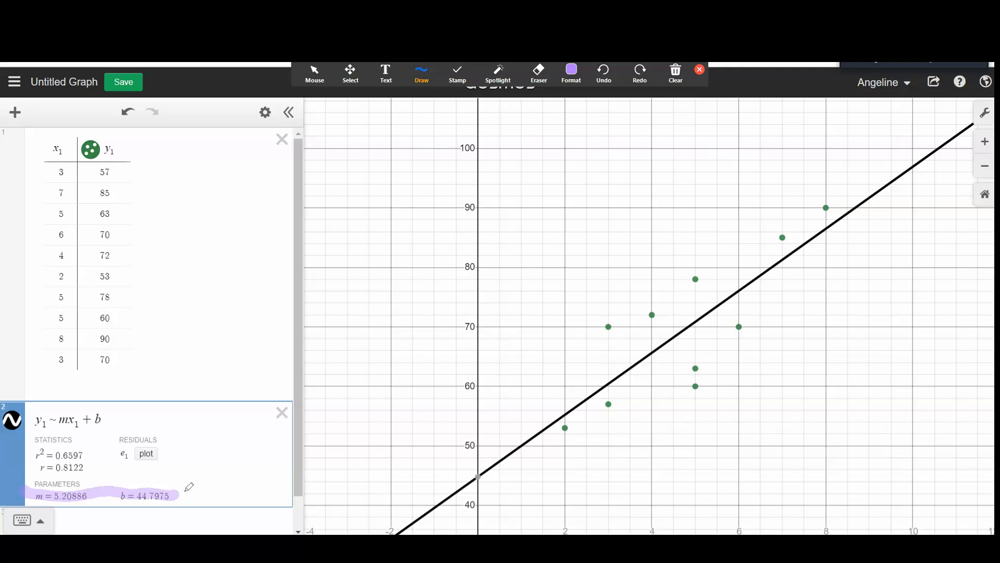
mouse_move(677, 71)
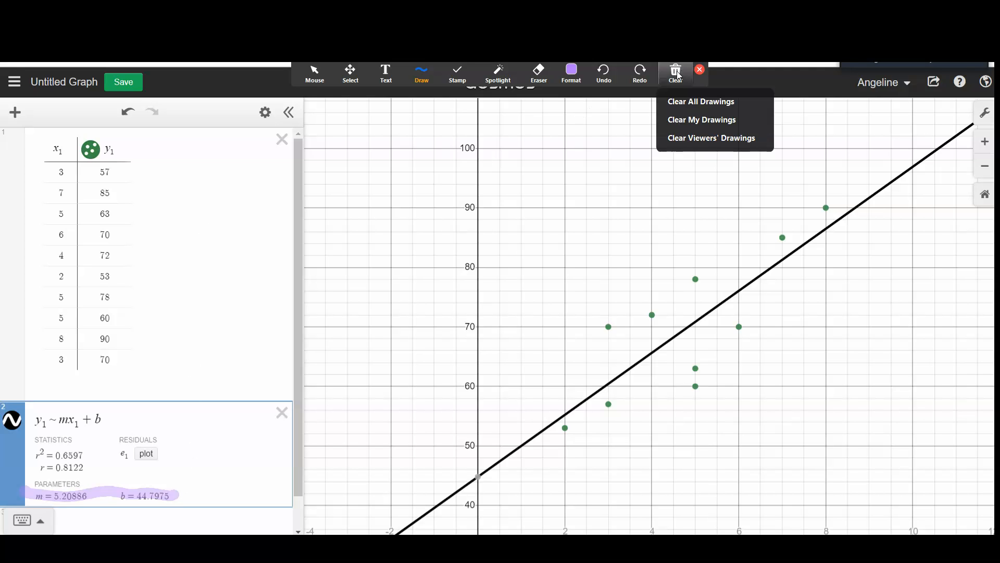
left_click(687, 104)
left_click(701, 70)
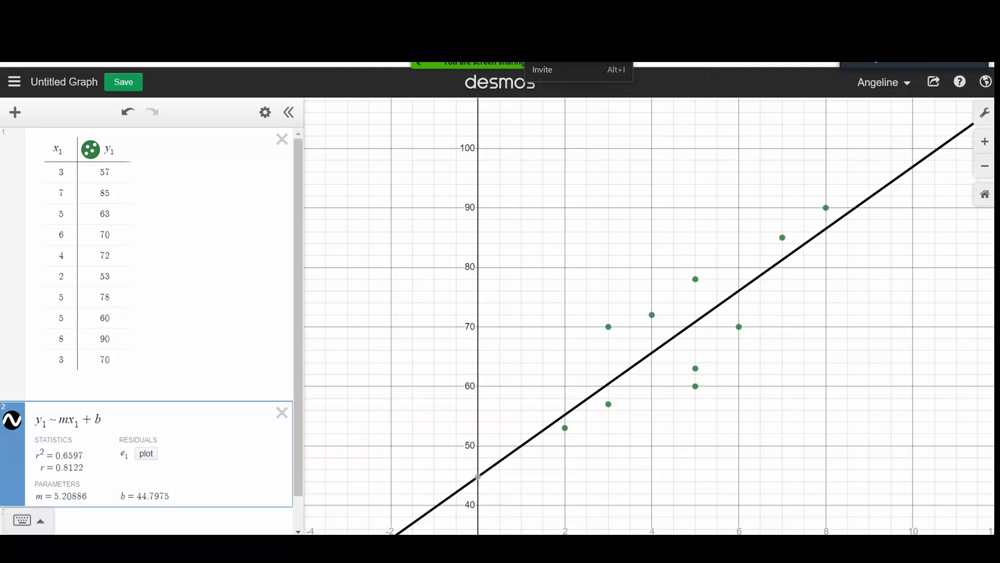
Return to the Regression practice, open the work area of question 2, and start its answer with "y ="
key("alt+Tab")
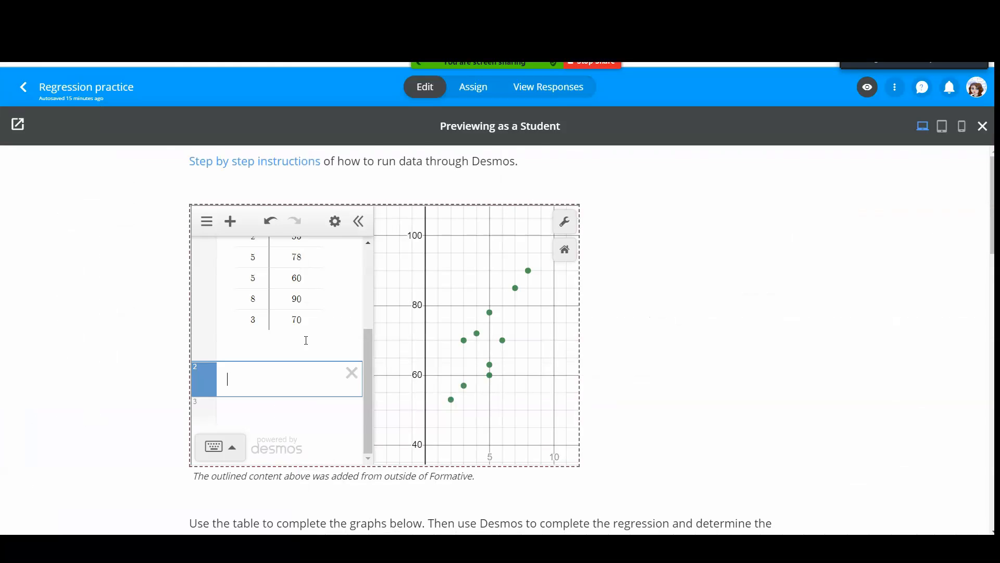
scroll(696, 414, "down", 15)
scroll(677, 398, "up", 4)
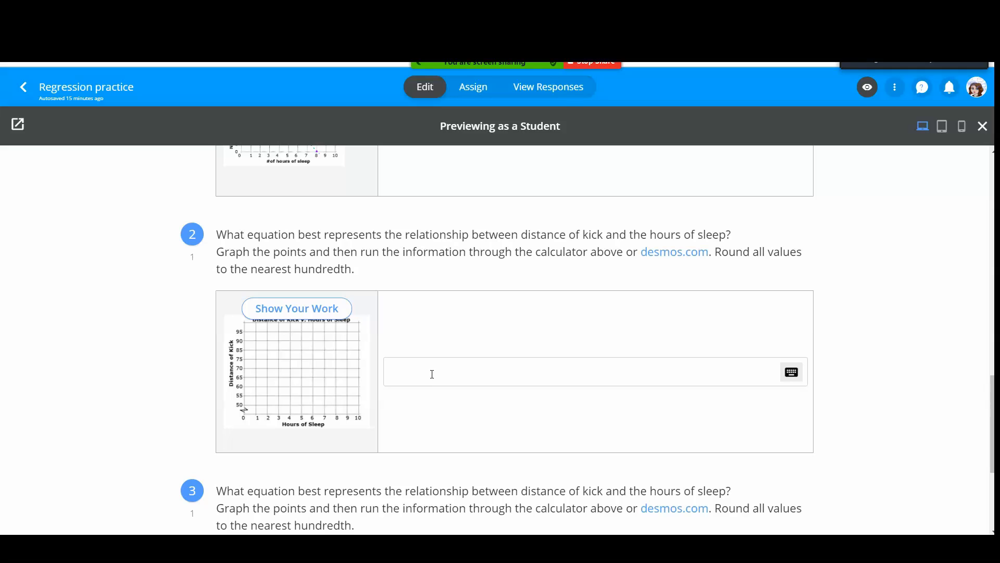
left_click(333, 310)
left_click(782, 248)
type("y =")
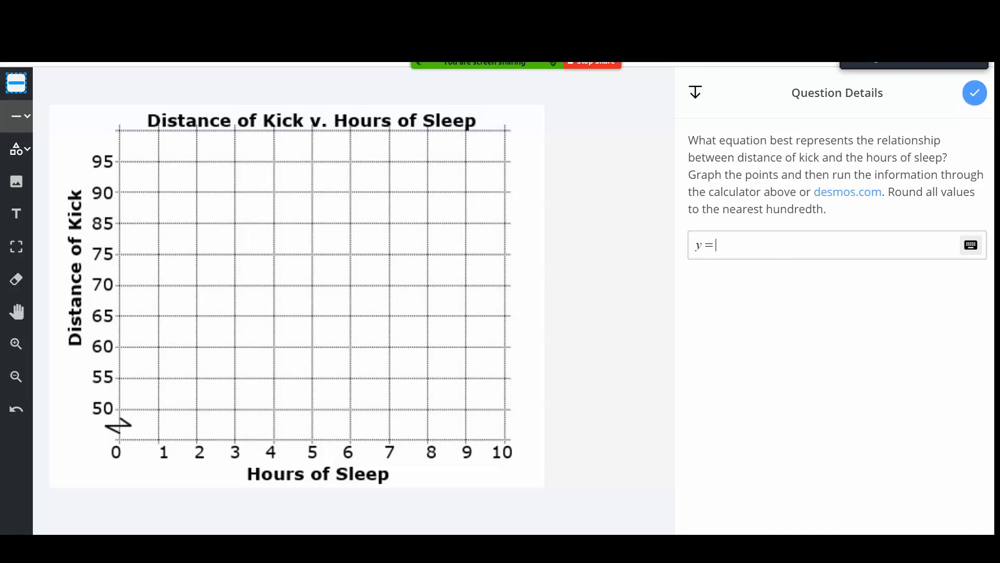
Complete the question 2 answer as y = 5.21x + 44.80, using the Desmos parameters rounded to the nearest hundredth
key("ctrl+Tab")
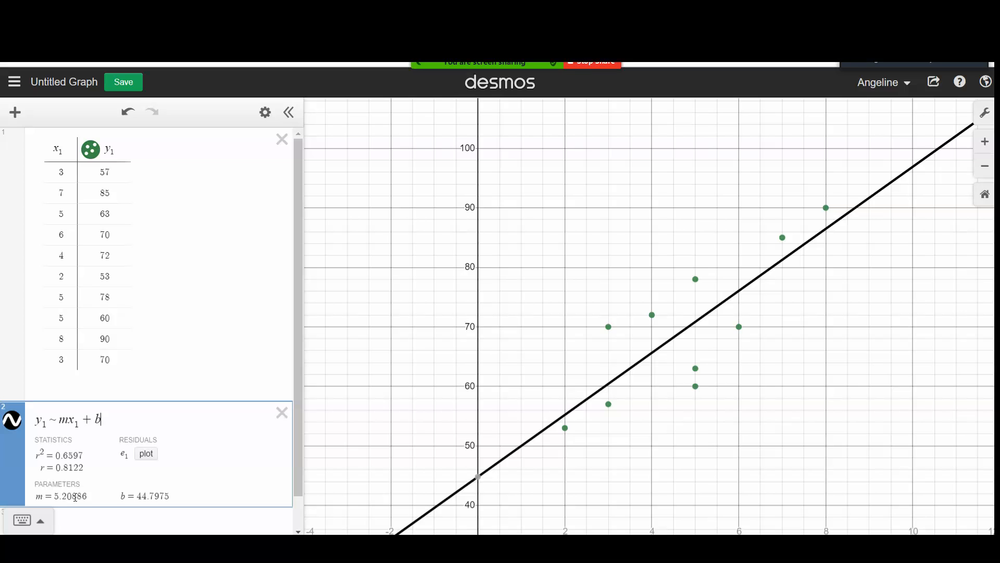
key("ctrl+Tab")
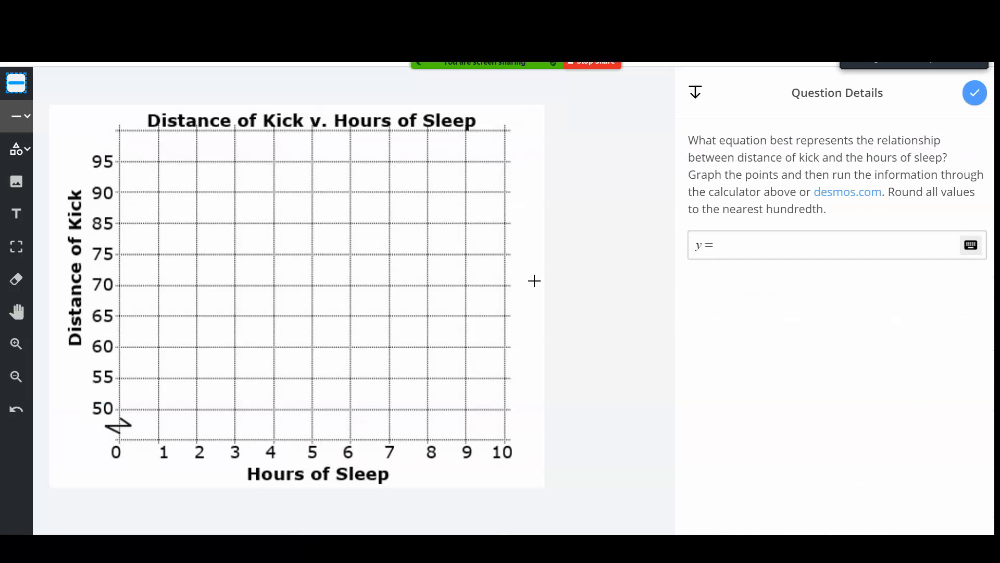
type("5.3")
key("BackSpace")
type("21x +")
key("alt+Tab")
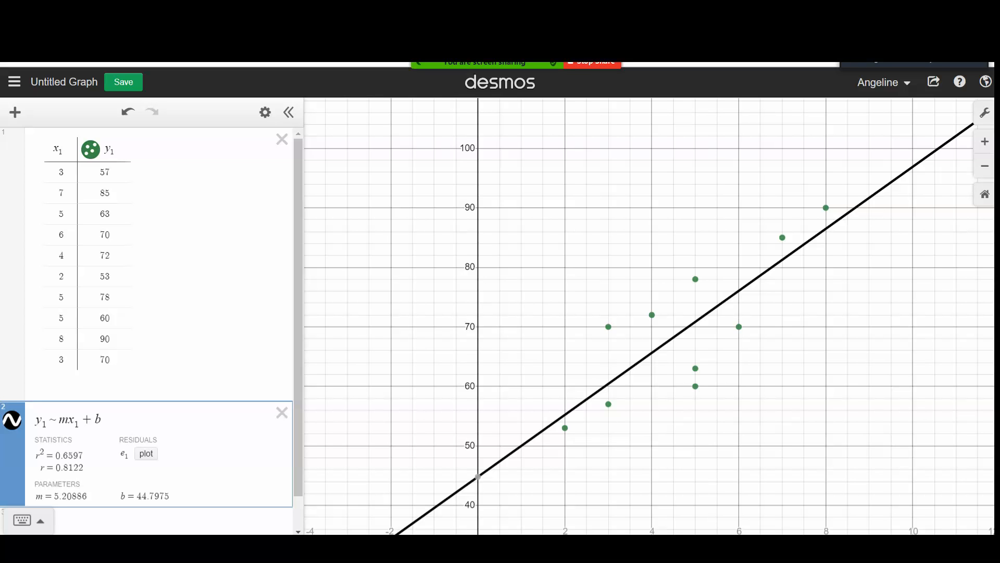
key("ctrl+Tab")
key("ctrl+Tab")
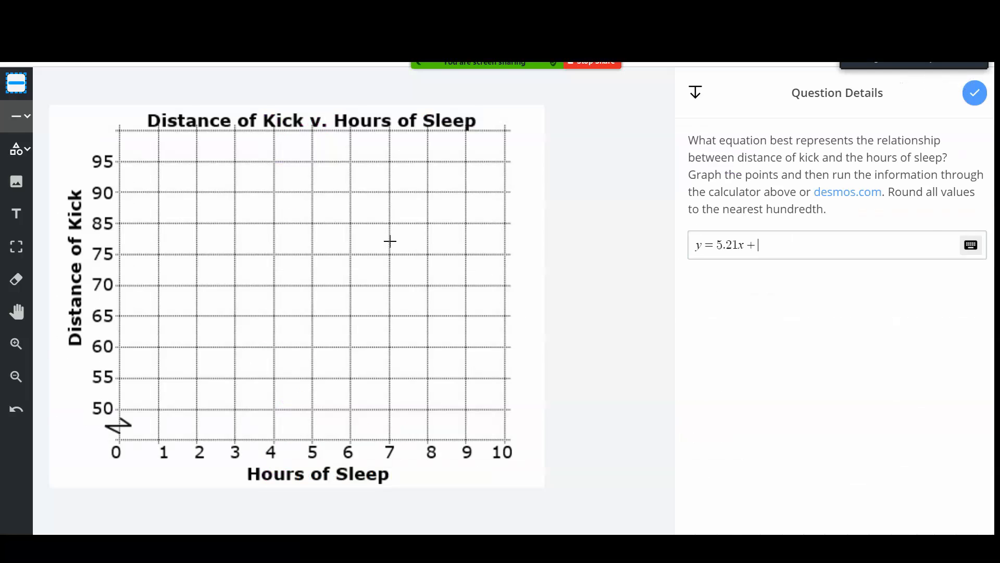
type("44.80")
Set the drawing style to purple with the second-thickest line and dashed lines turned off
left_click(636, 295)
left_click(16, 83)
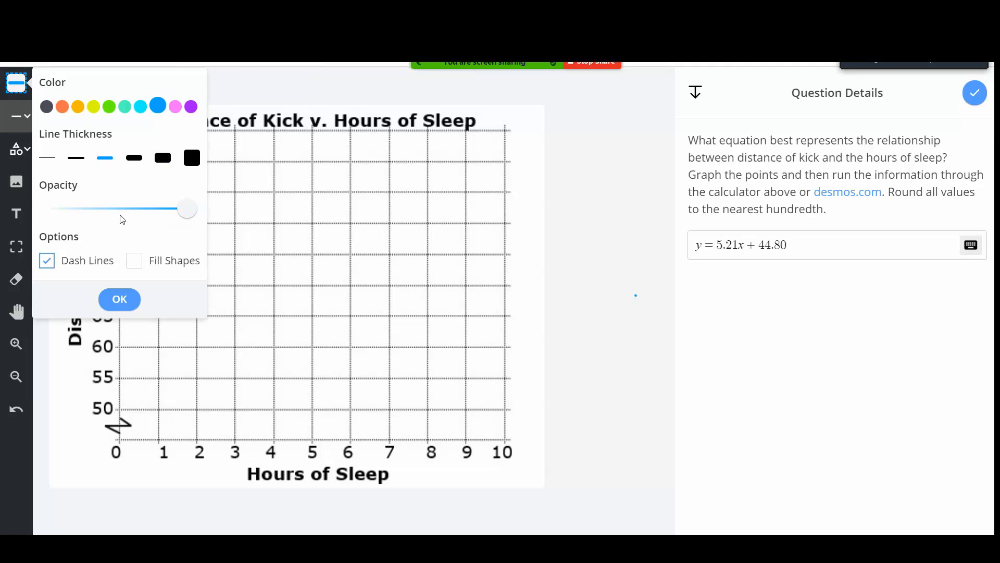
left_click(48, 263)
left_click(191, 106)
left_click(163, 162)
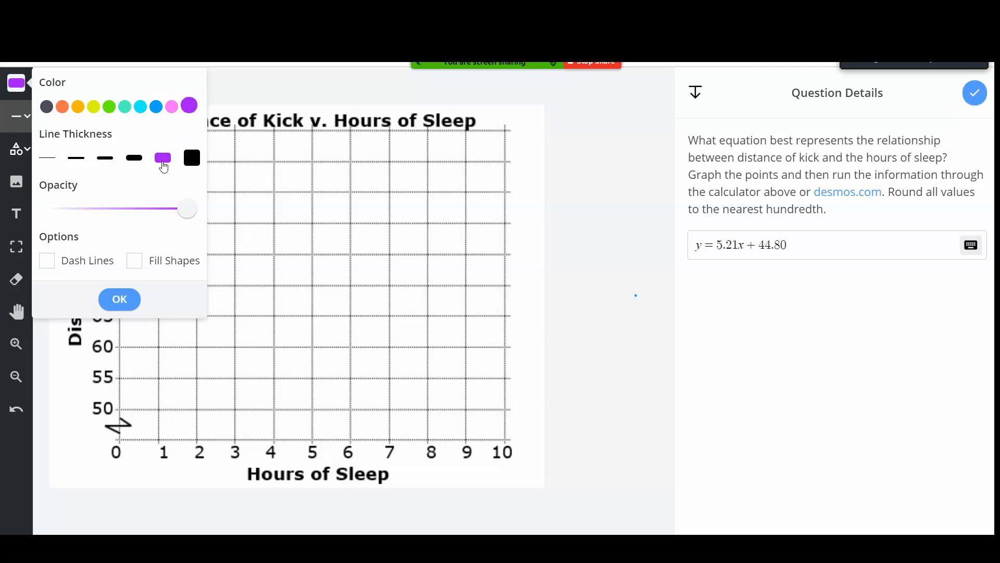
left_click(110, 308)
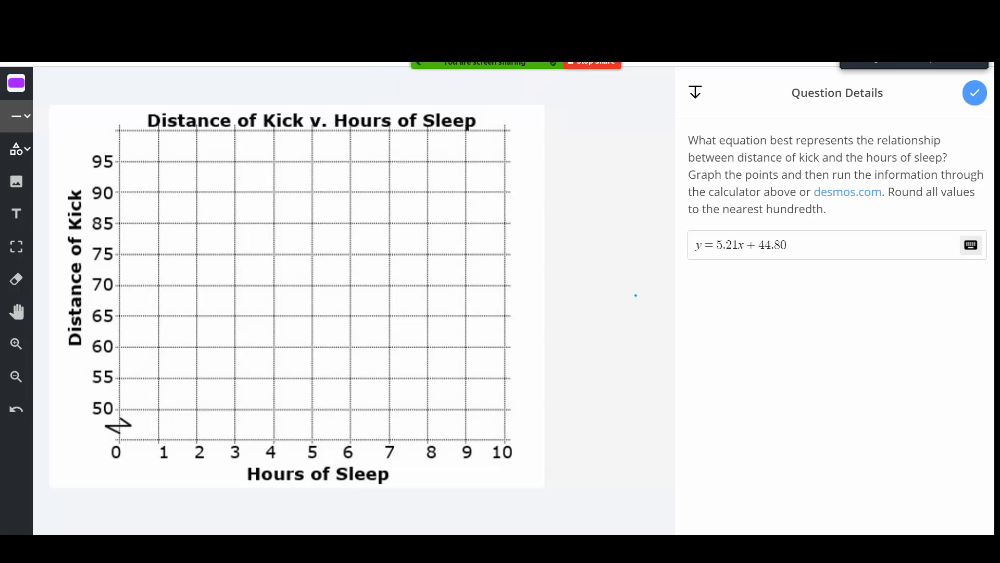
Plot the first two spreadsheet points, (3, 57) and (7, 85), on the Distance of Kick v. Hours of Sleep graph
left_click(417, 13)
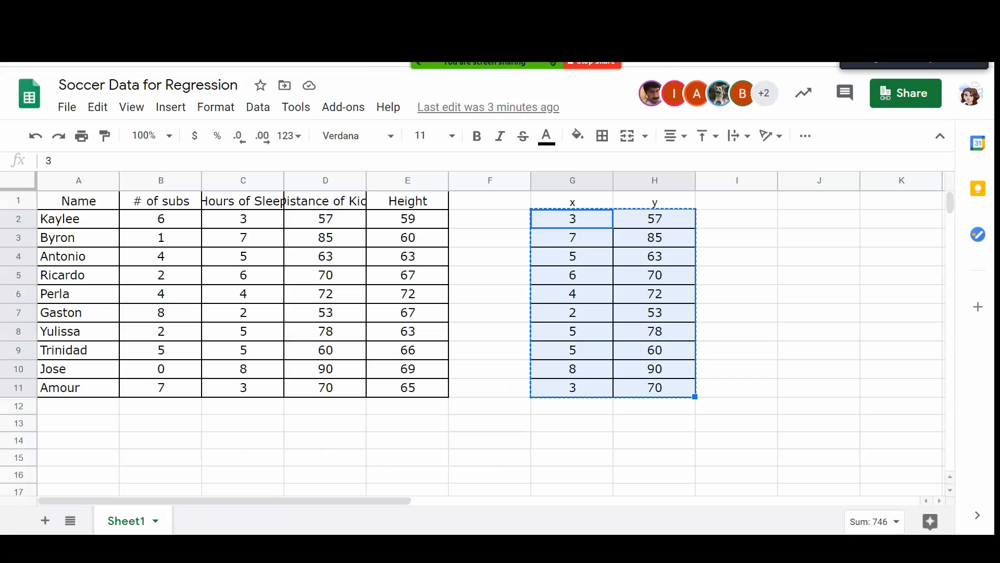
left_click(580, 223)
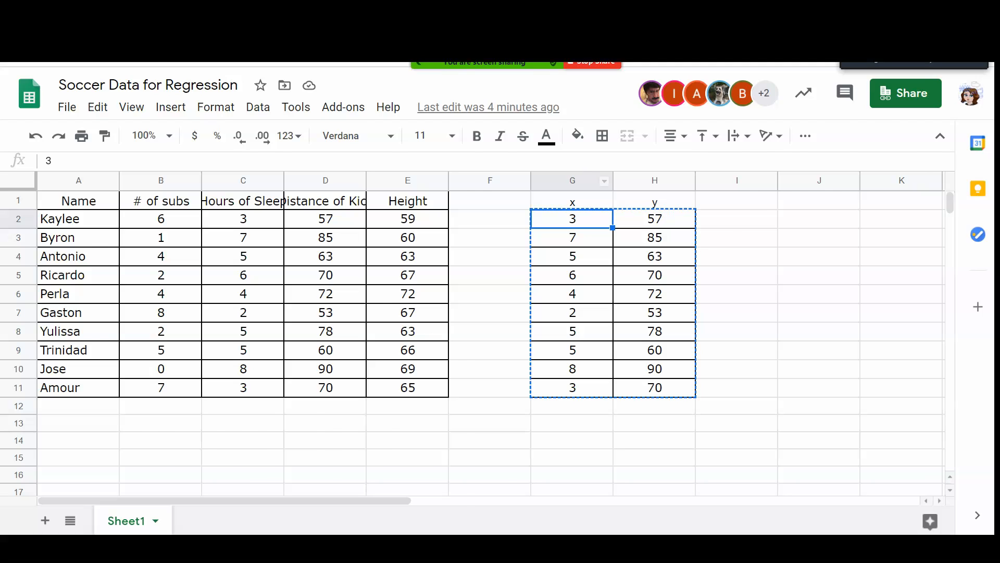
left_click(209, 13)
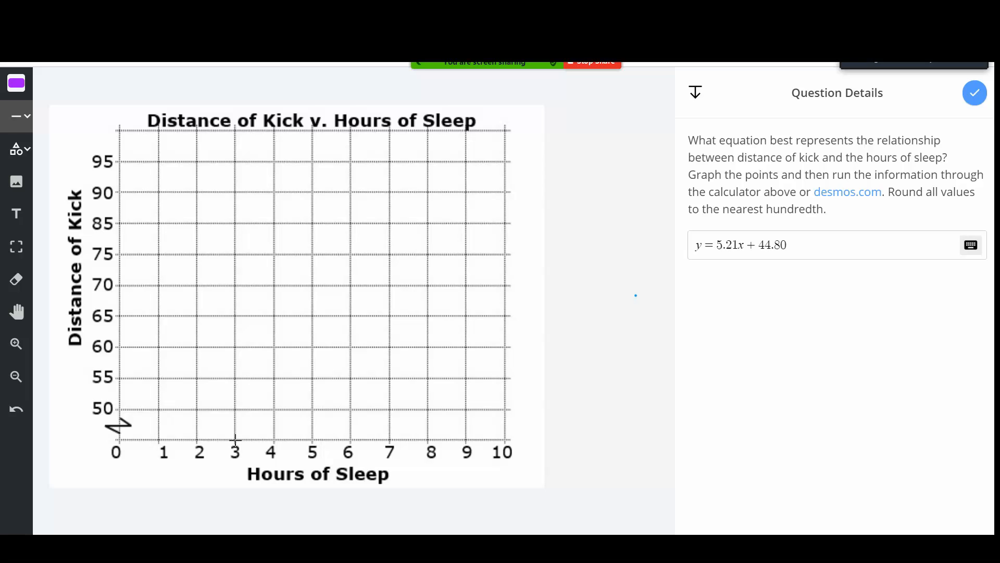
left_click(235, 364)
left_click(516, 15)
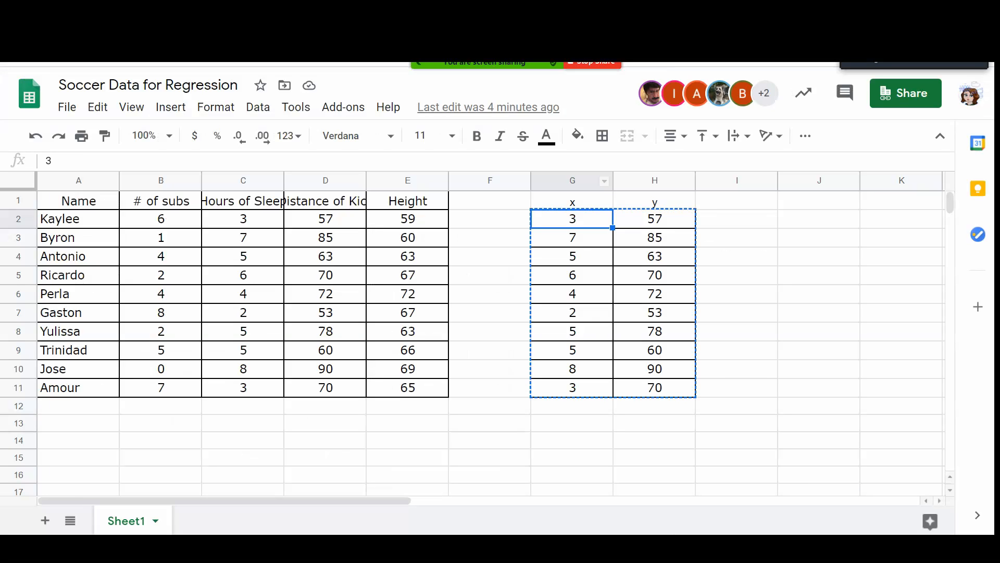
left_click(563, 234)
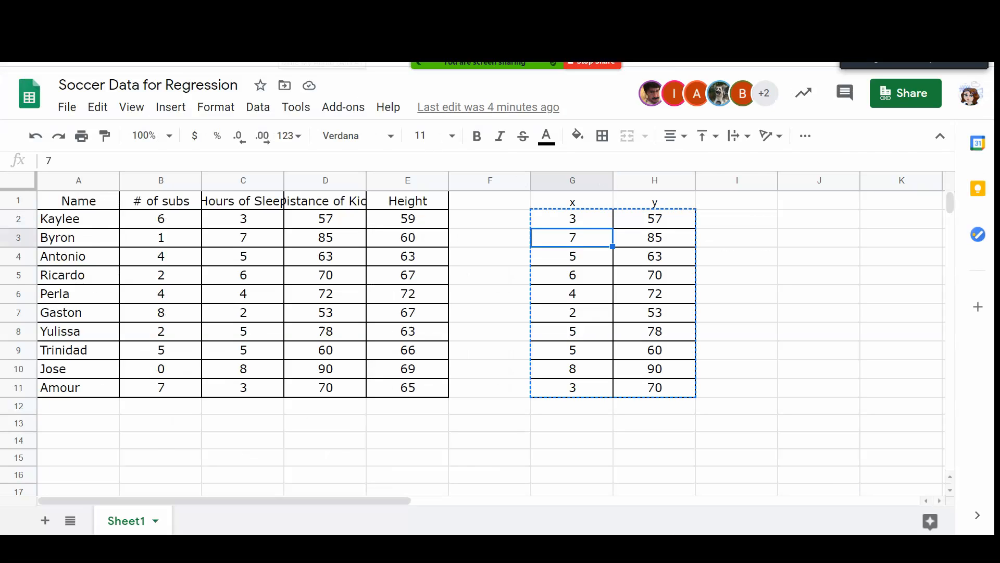
left_click(291, 15)
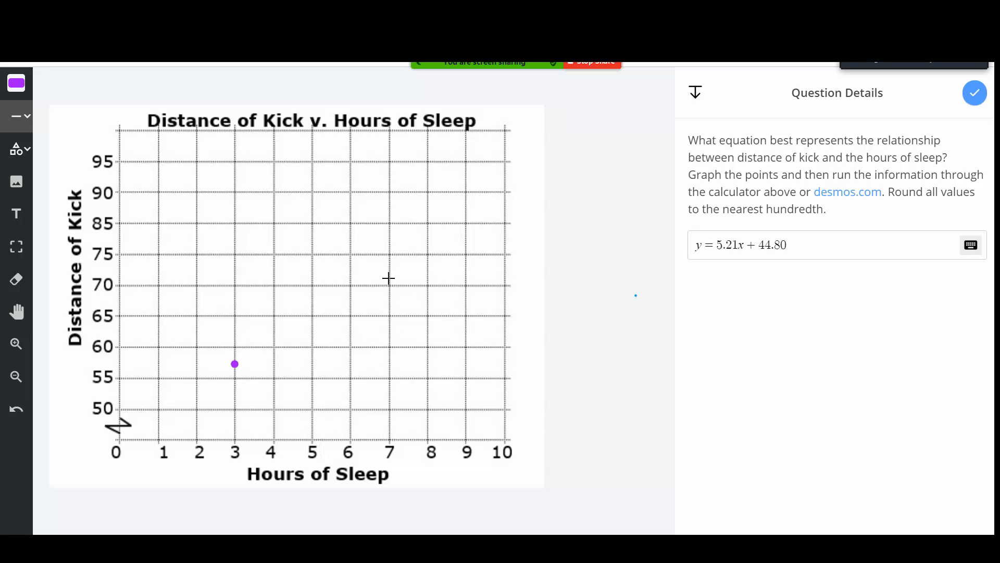
left_click(391, 223)
Plot the points (5, 63) and (6, 70) from the spreadsheet on the Distance of Kick v. Hours of Sleep graph
key("Down")
left_click(284, 16)
left_click(312, 330)
left_click(547, 18)
left_click(572, 279)
left_click(283, 15)
left_click(349, 286)
left_click(352, 286)
Plot the points (4, 72) and (2, 53) from the spreadsheet on the Distance of Kick v. Hours of Sleep graph
left_click(414, 18)
left_click(547, 293)
left_click(292, 16)
left_click(274, 273)
left_click(414, 19)
left_click(579, 312)
left_click(291, 15)
left_click(197, 392)
Plot the points (5, 78) and (5, 60) from the spreadsheet on the Distance of Kick v. Hours of Sleep graph
left_click(414, 18)
left_click(573, 329)
left_click(292, 16)
left_click(312, 236)
left_click(333, 16)
left_click(364, 16)
left_click(599, 353)
left_click(260, 16)
left_click(312, 346)
Plot the last two spreadsheet points, (8, 90) and (3, 70), on the Distance of Kick v. Hours of Sleep graph
left_click(365, 16)
left_click(564, 370)
left_click(296, 31)
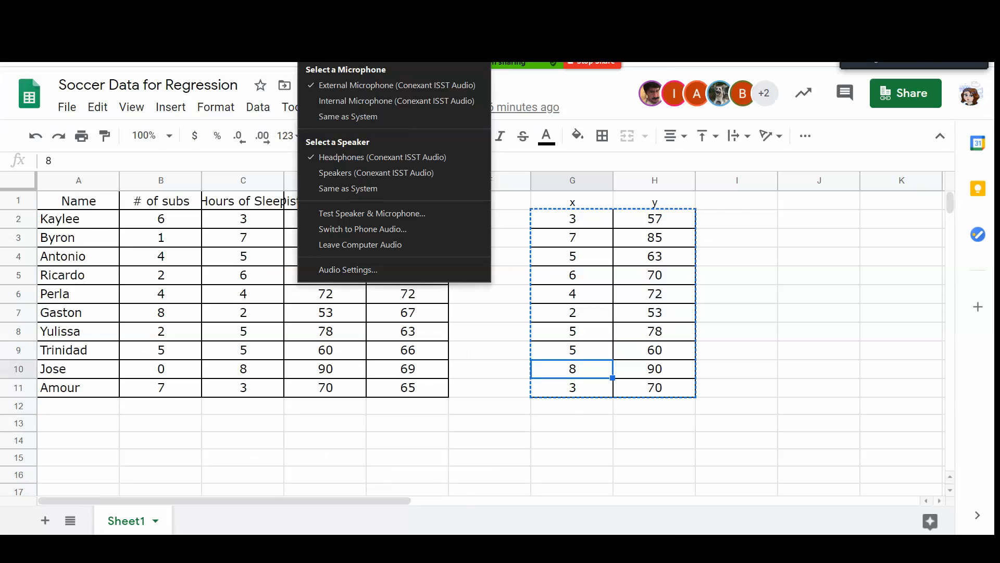
left_click(295, 16)
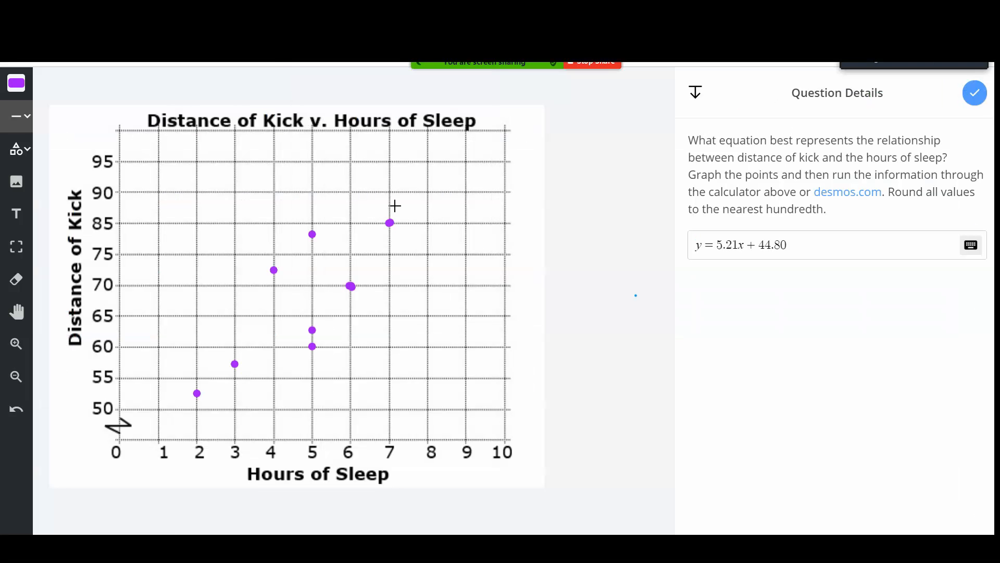
left_click(429, 192)
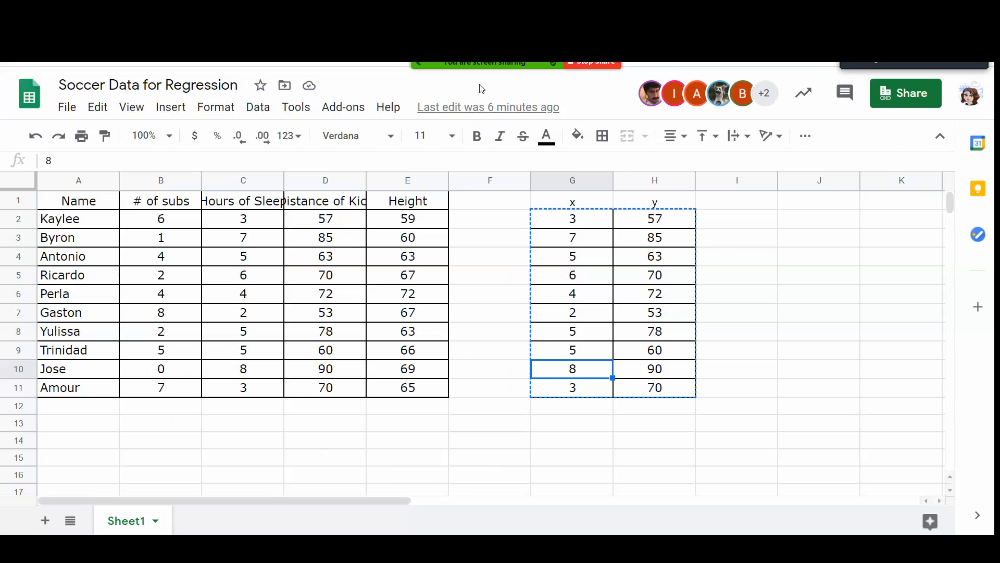
left_click(234, 285)
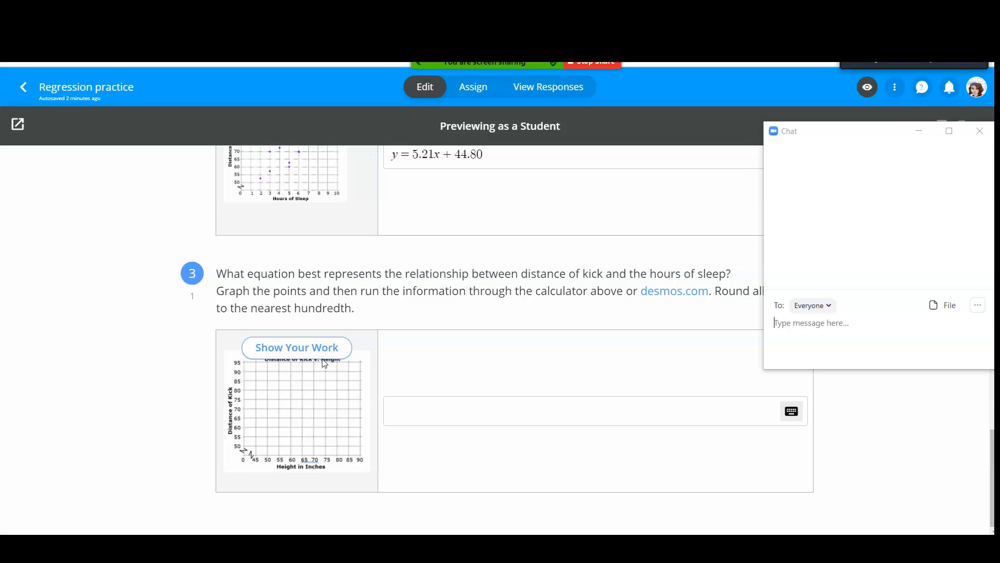
Examine question 3's Distance of Kick v. Height graph, close its work area, and switch to the Soccer Data for Regression sheet
left_click(311, 346)
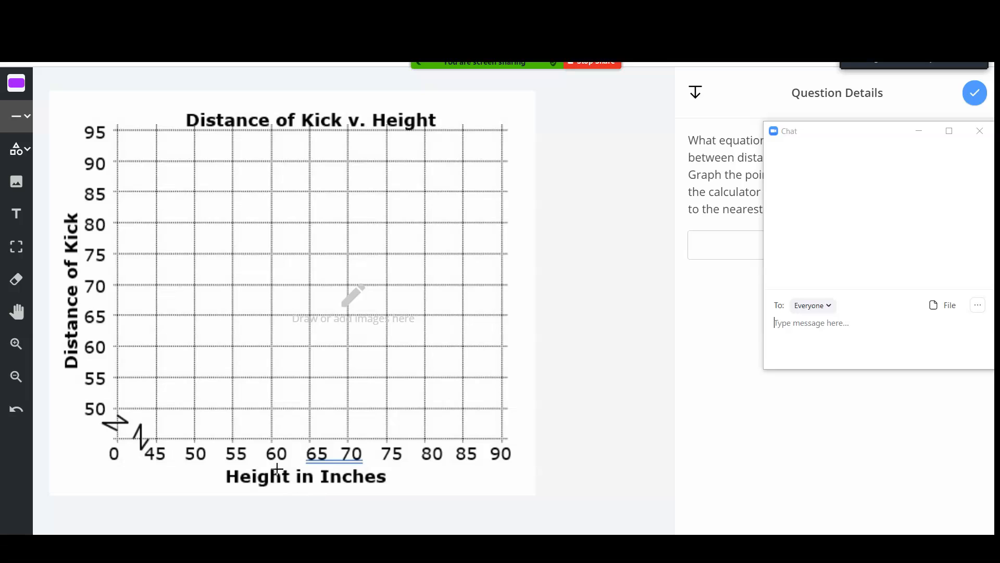
left_click(975, 93)
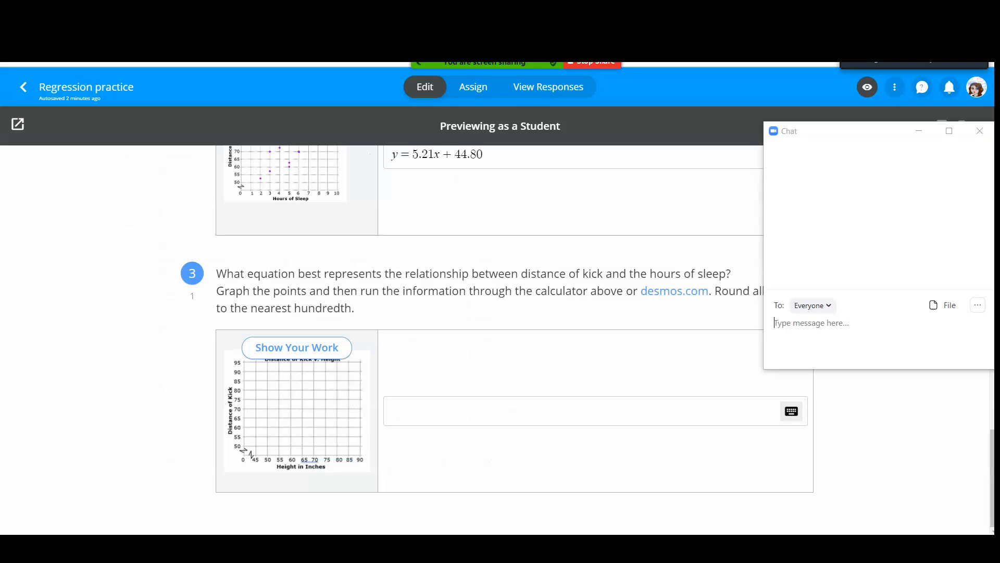
left_click(375, 10)
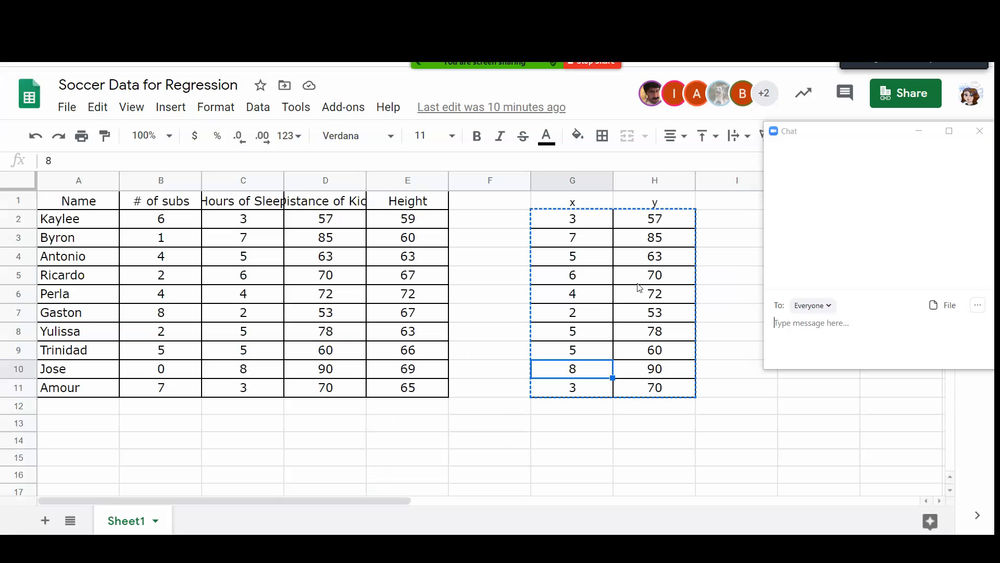
Copy the Height values from E2:E11 into the x column, G2:G11
left_click(405, 226)
left_click_drag(405, 226, 394, 393)
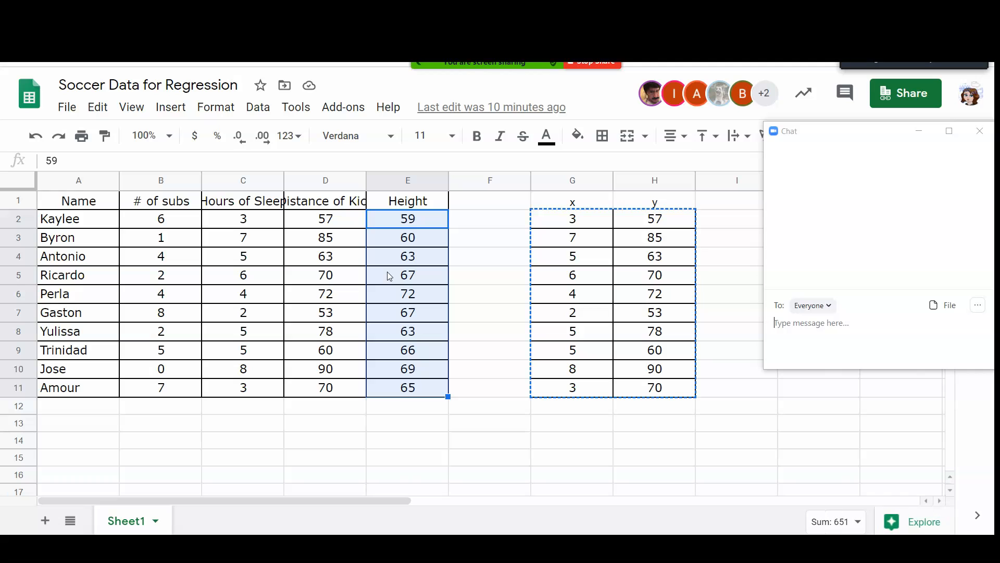
key("ctrl+c")
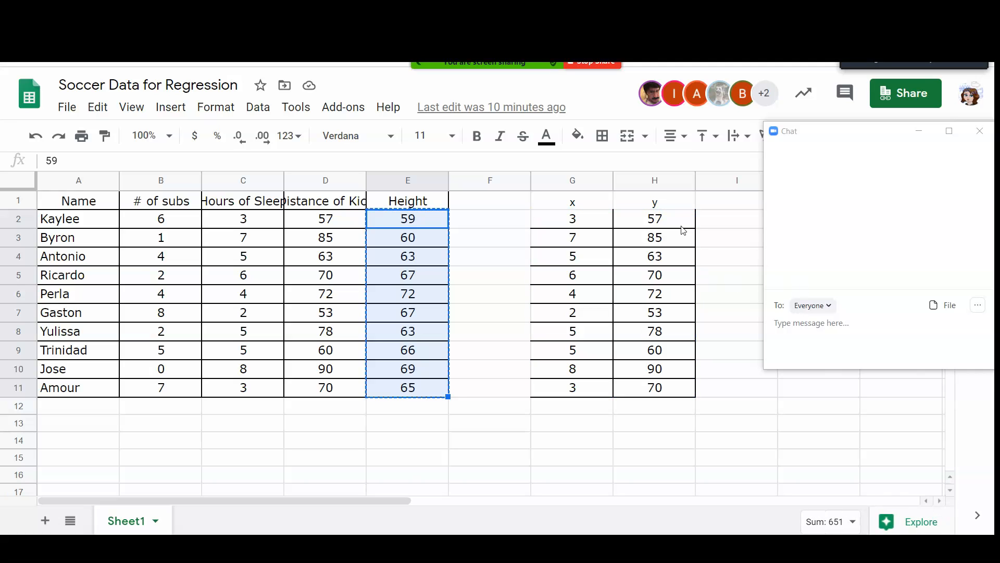
left_click(598, 220)
left_click_drag(571, 220, 572, 390)
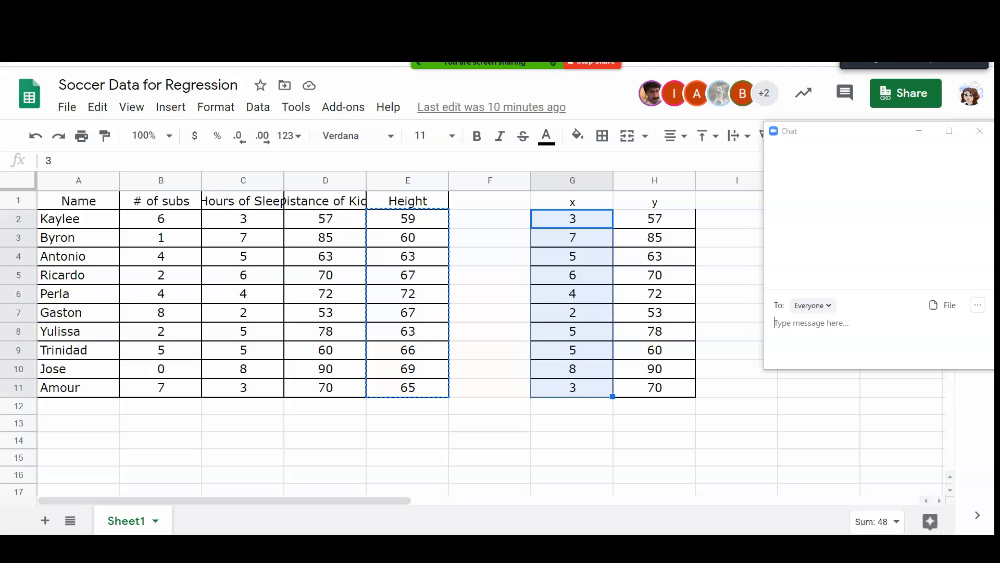
key("ctrl+v")
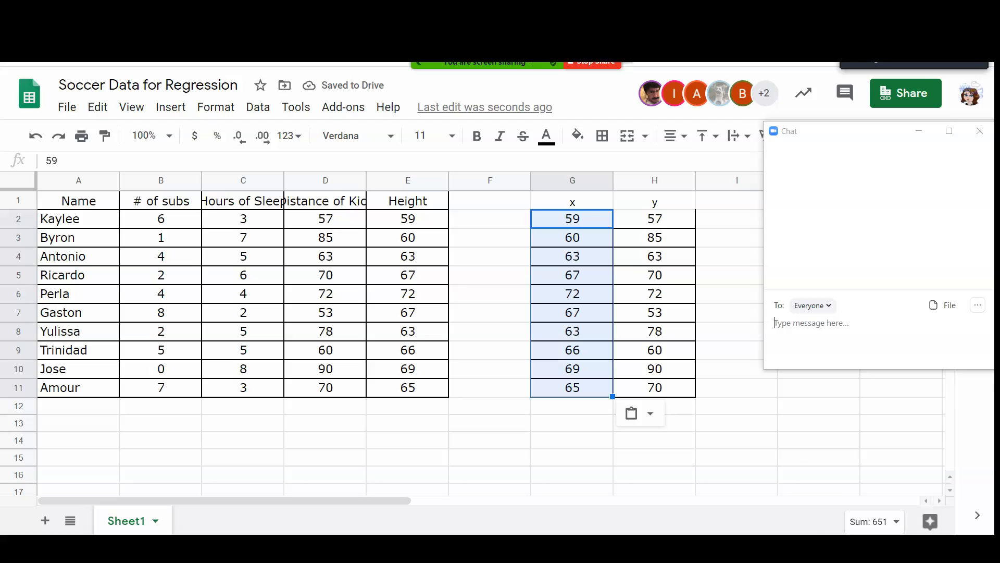
Switch to the Desmos graph and delete all of its expressions
key("ctrl+Tab")
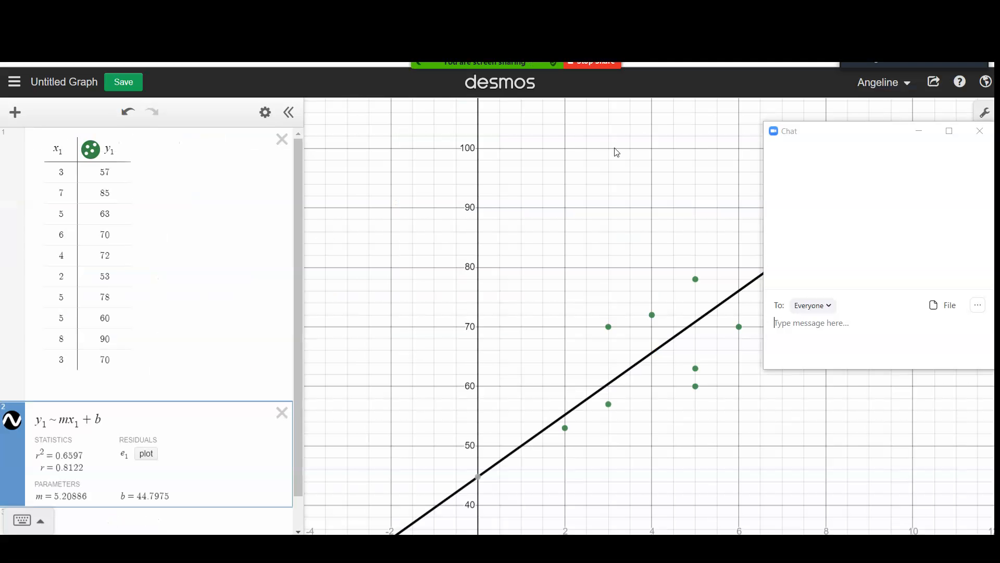
left_click(265, 116)
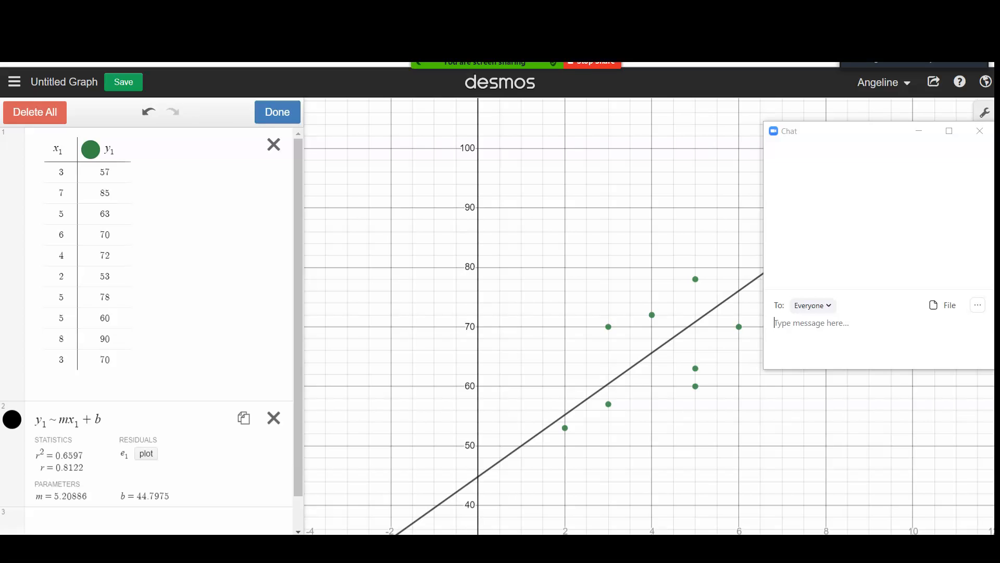
left_click(44, 117)
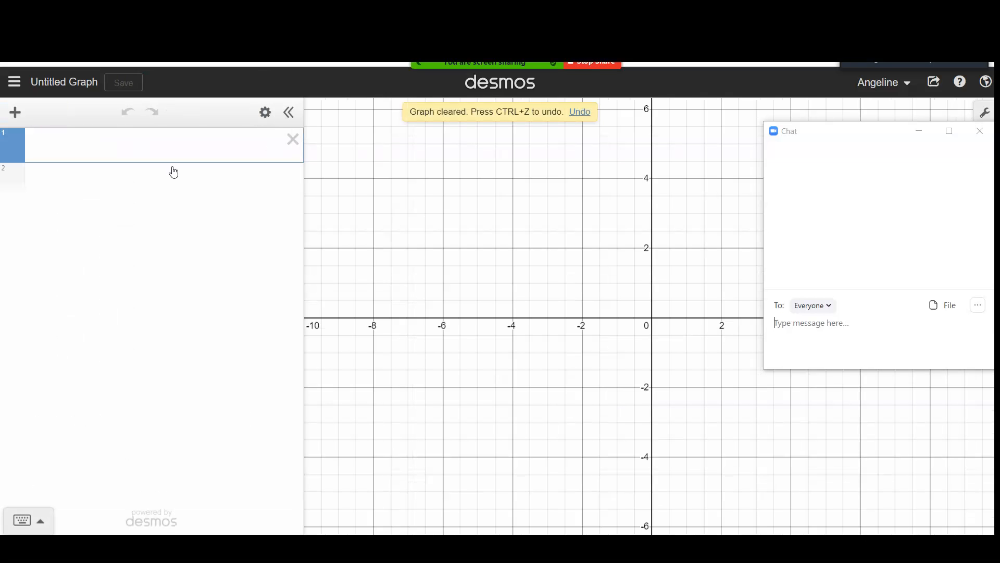
Switch to the Regression practice page and clear all expressions in its embedded calculator
left_click(182, 9)
scroll(317, 241, "up", 14)
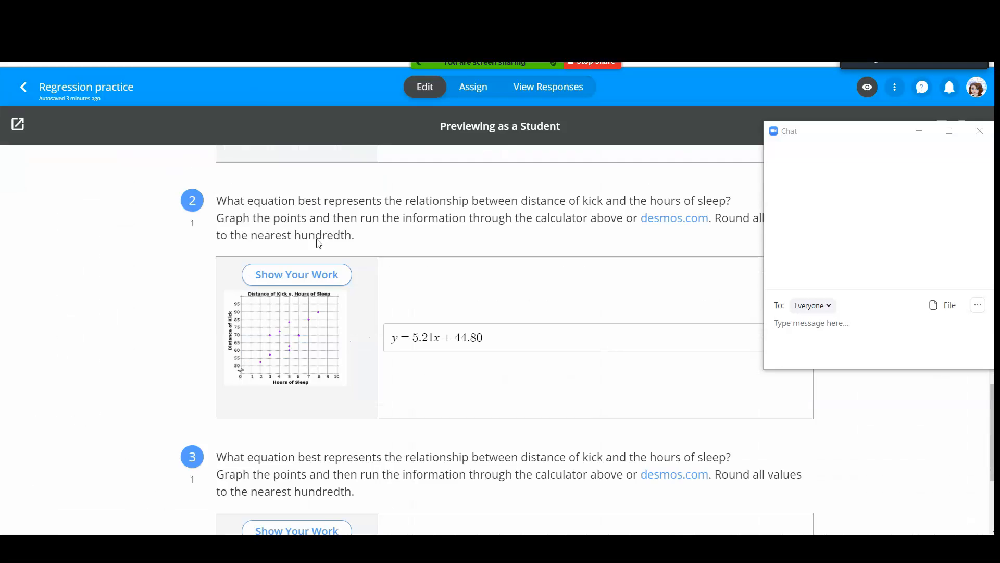
left_click(335, 206)
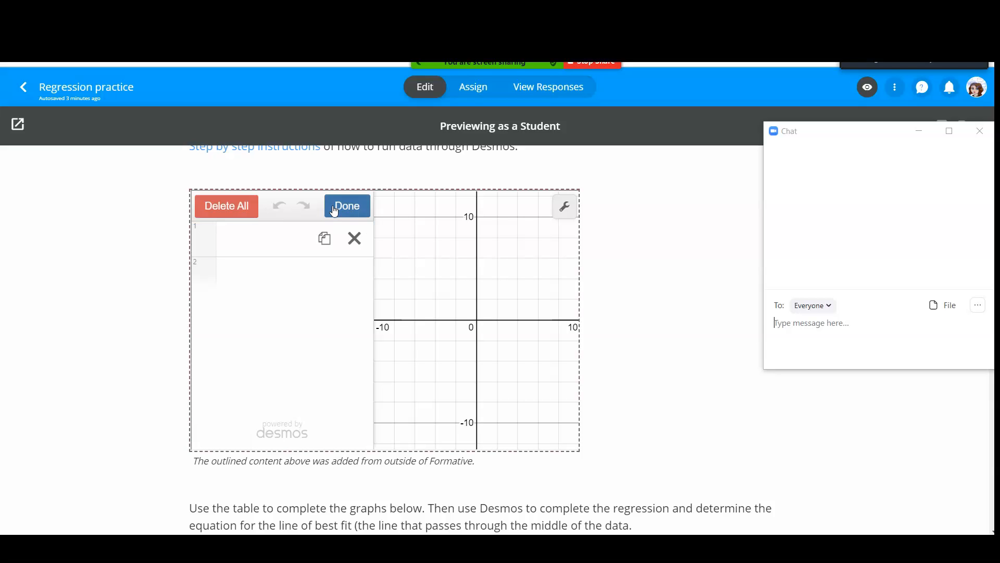
left_click(225, 206)
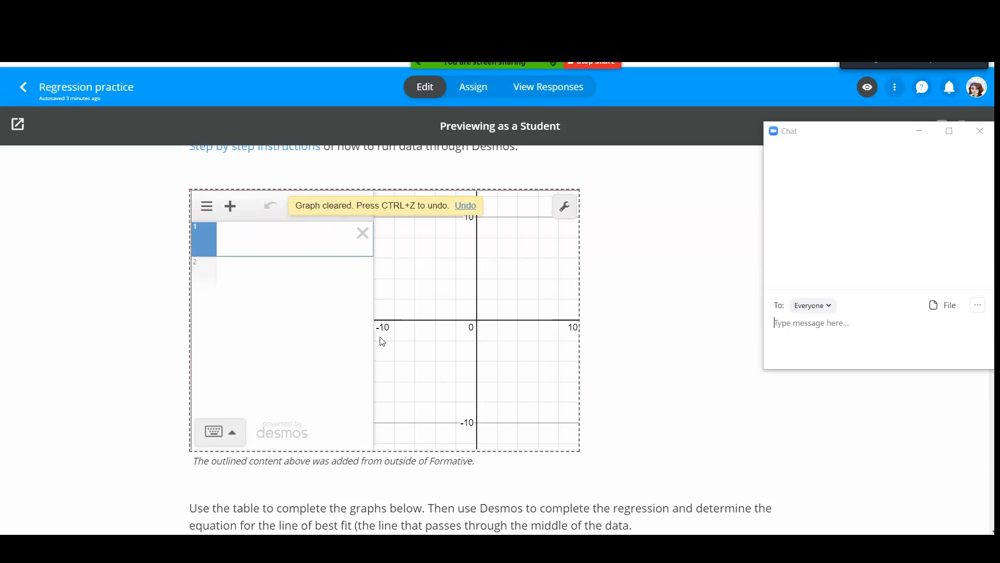
Open the work area of question 3 with the Distance of Kick v. Height graph
scroll(47, 293, "down", 16)
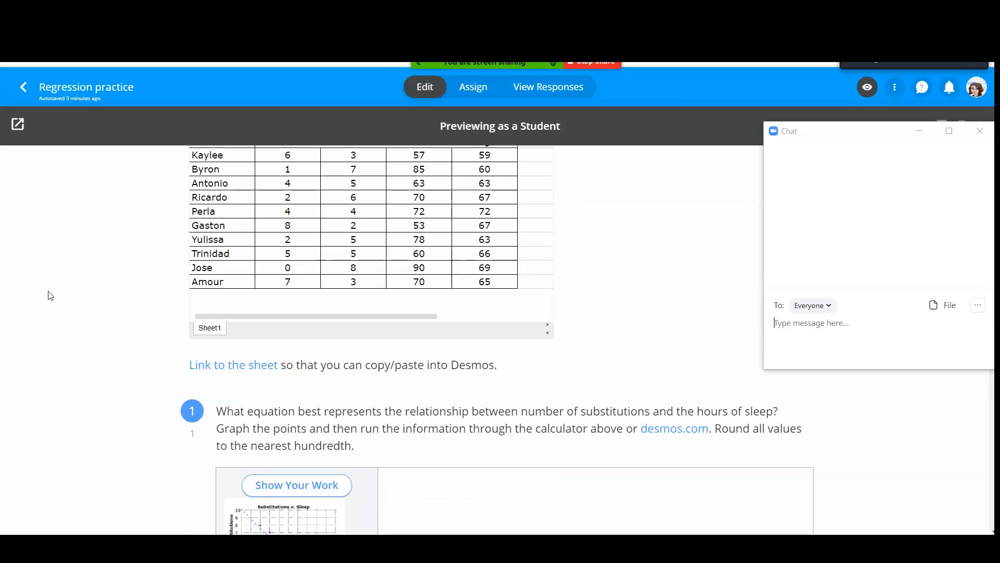
scroll(49, 294, "down", 4)
scroll(49, 294, "up", 4)
scroll(315, 313, "down", 4)
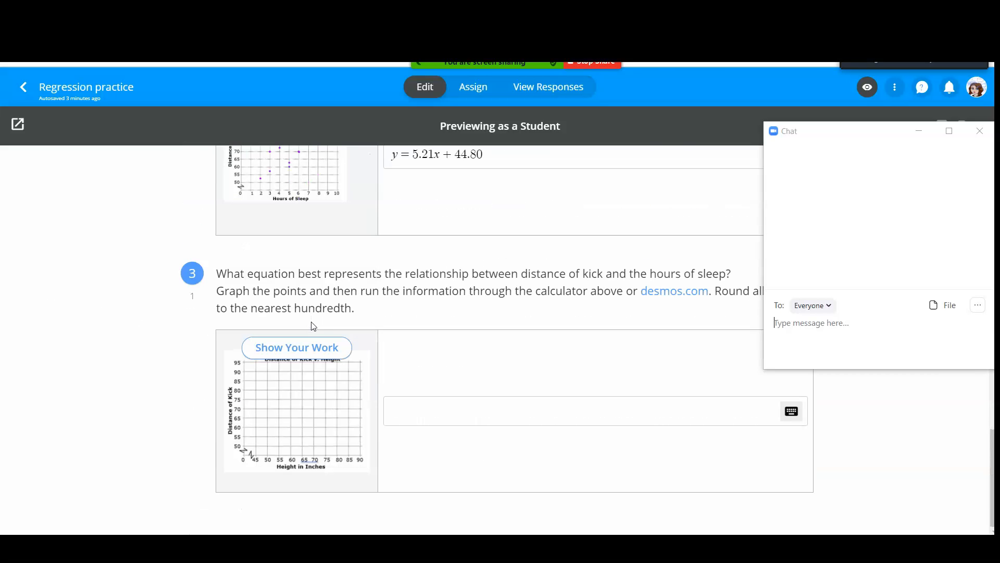
left_click(314, 348)
Copy the x and y data in G2:H11 of the soccer sheet and paste it into the empty Desmos graph as a table
key("ctrl+Tab")
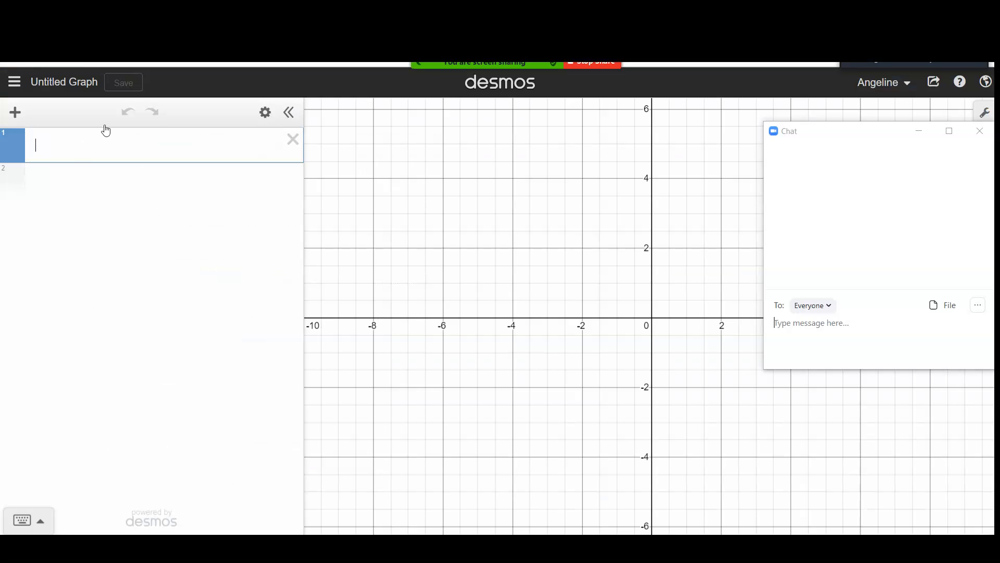
key("ctrl+Tab")
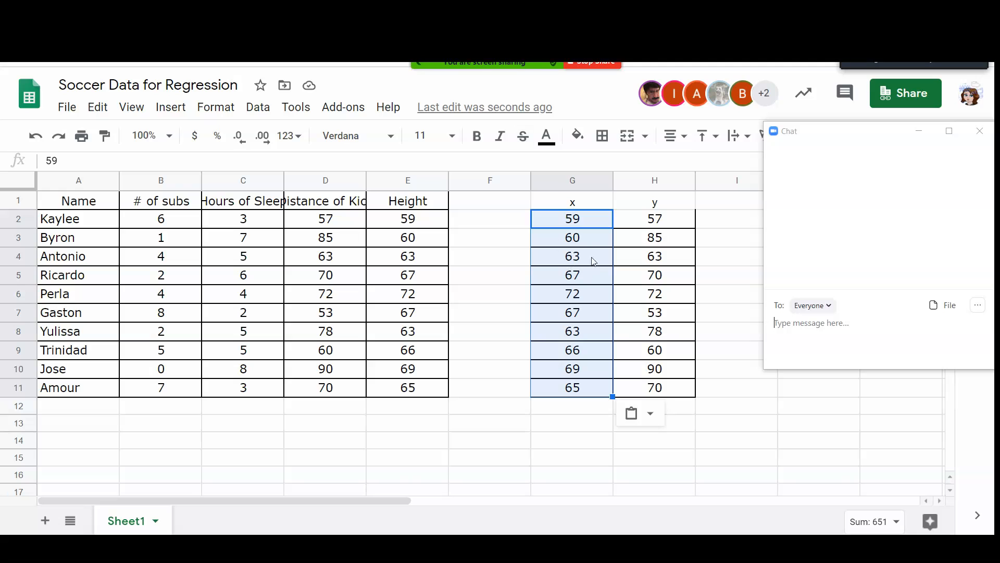
left_click_drag(583, 227, 649, 395)
key("ctrl+c")
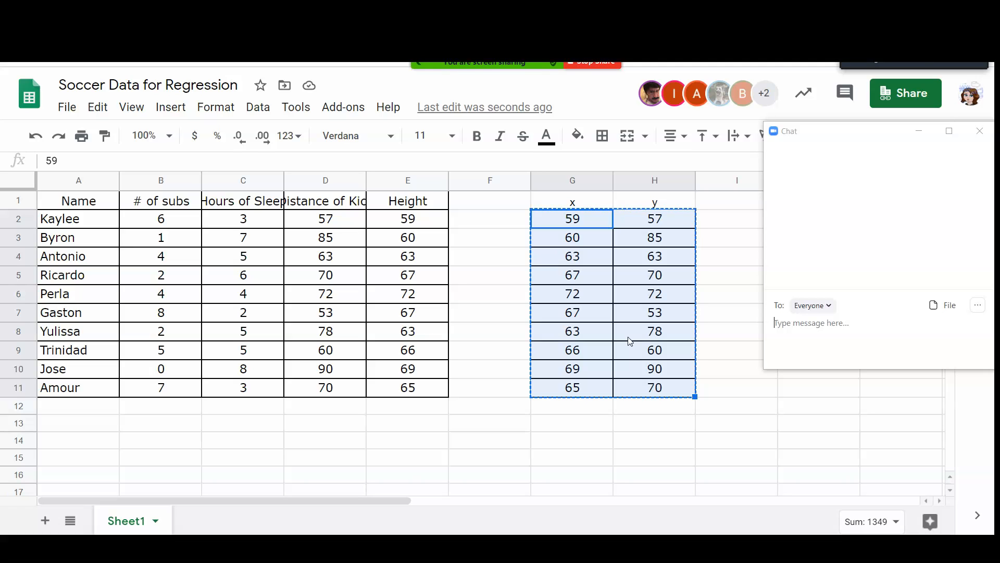
key("alt+Tab")
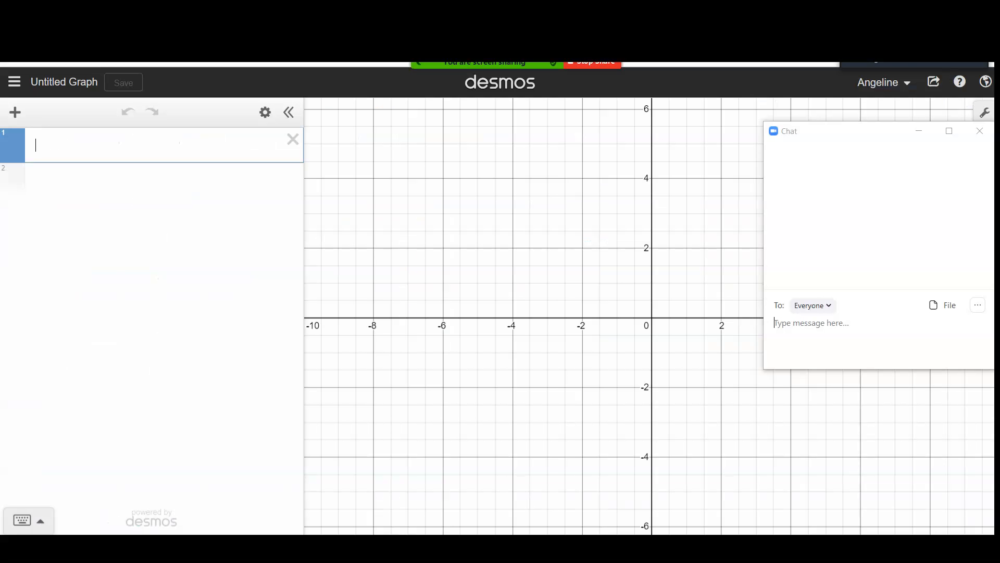
key("ctrl+v")
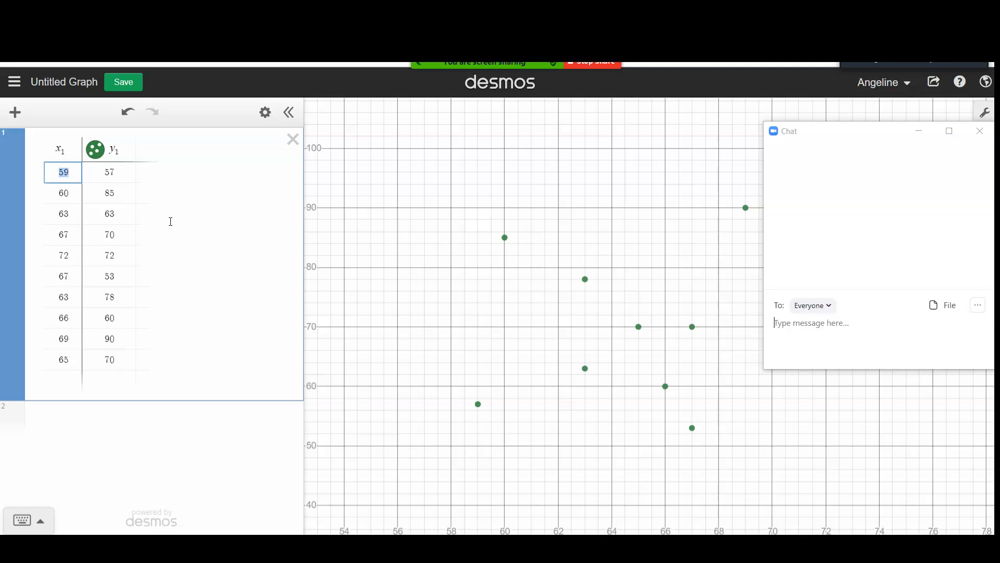
Add the regression expression y₁ ~ mx₁ + b below the data table
left_click(16, 112)
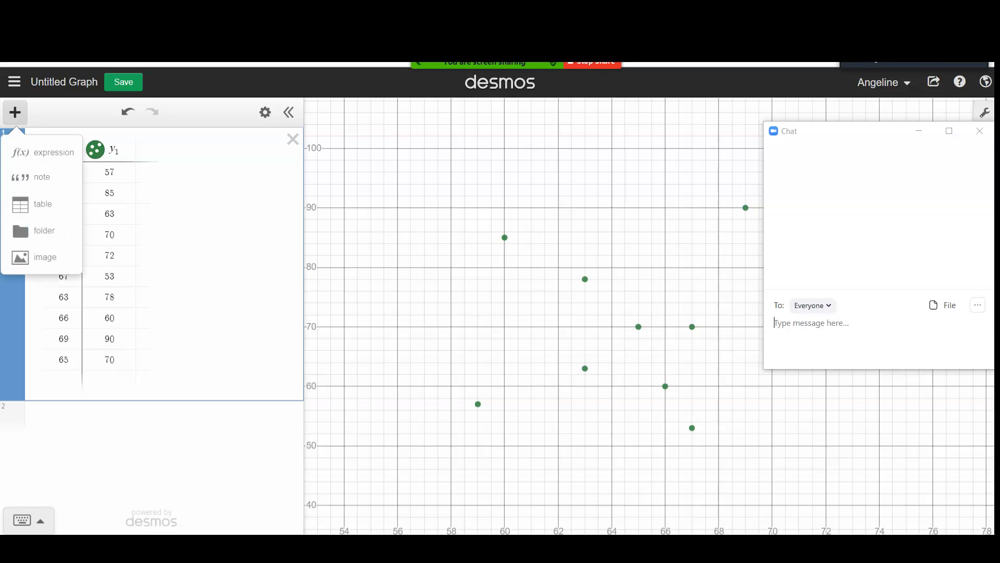
left_click(42, 152)
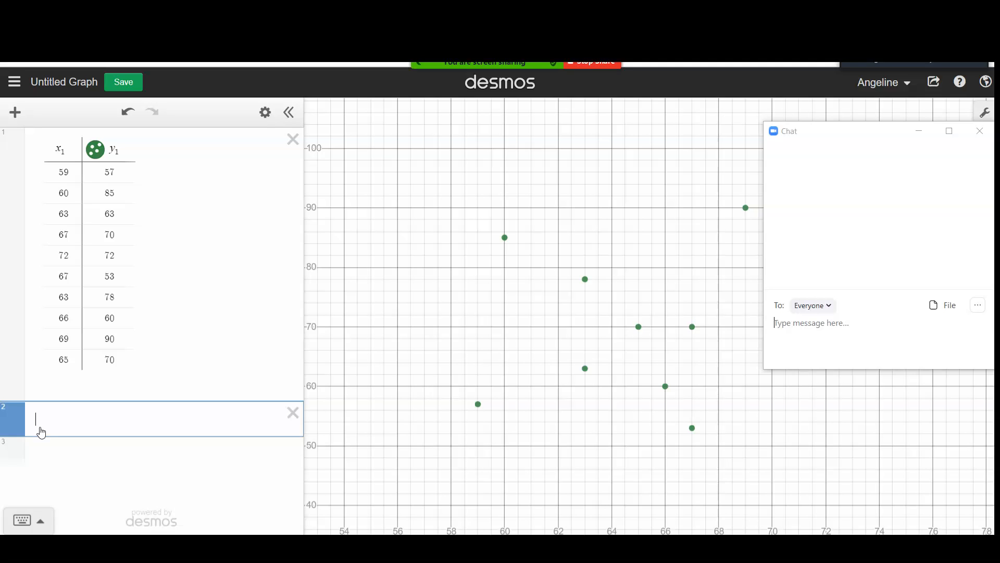
type("y_1")
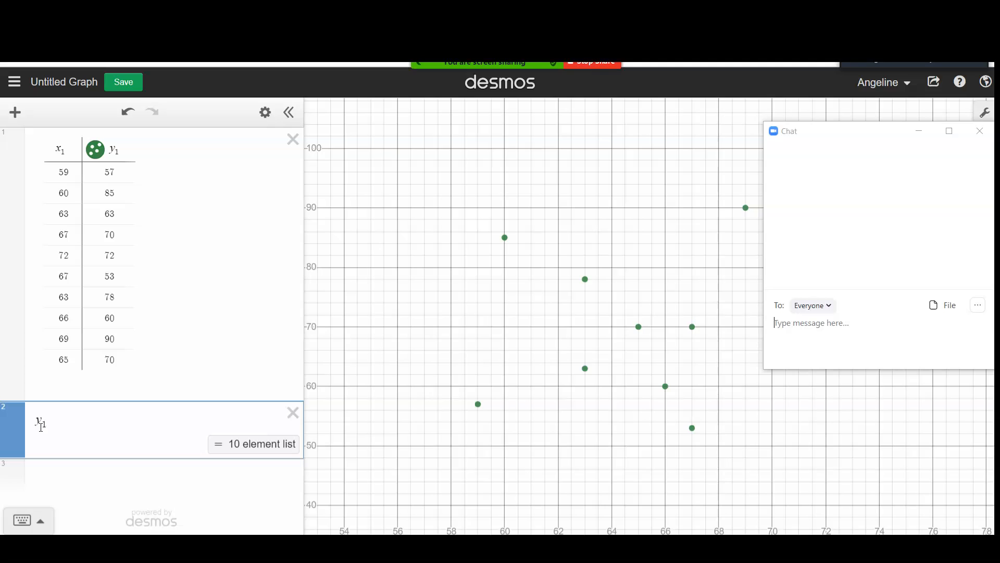
type("~ ")
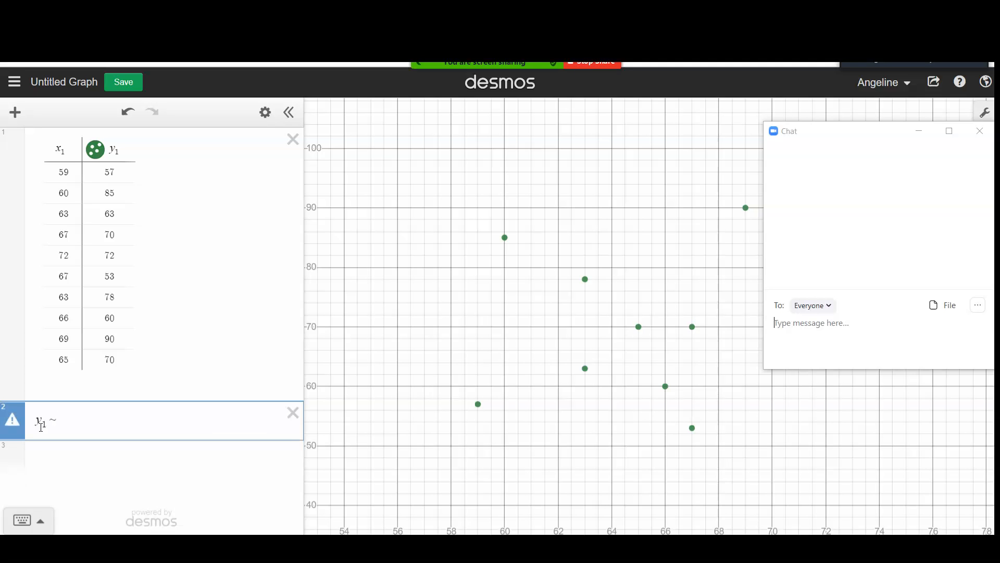
type("mx_1 ")
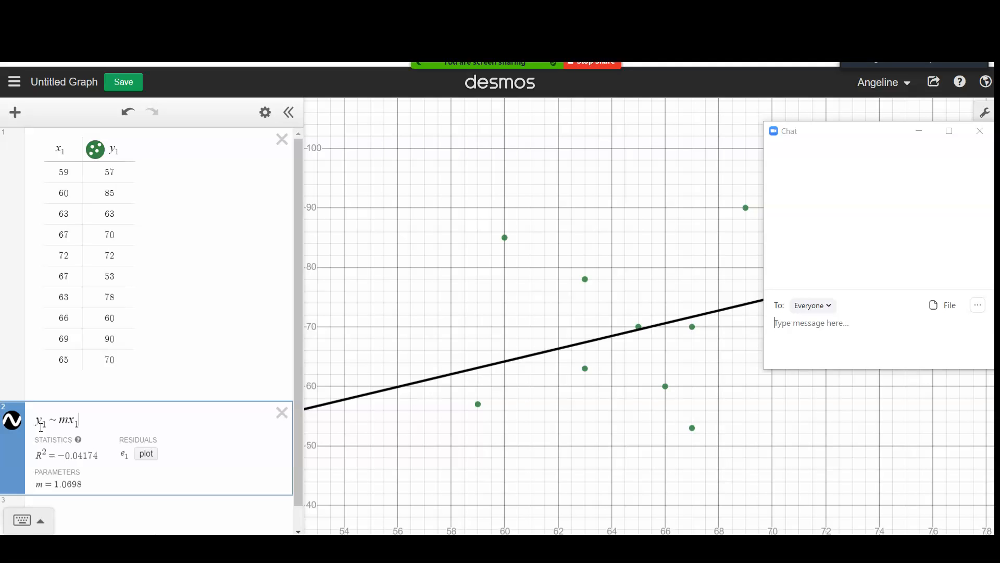
type("+ b")
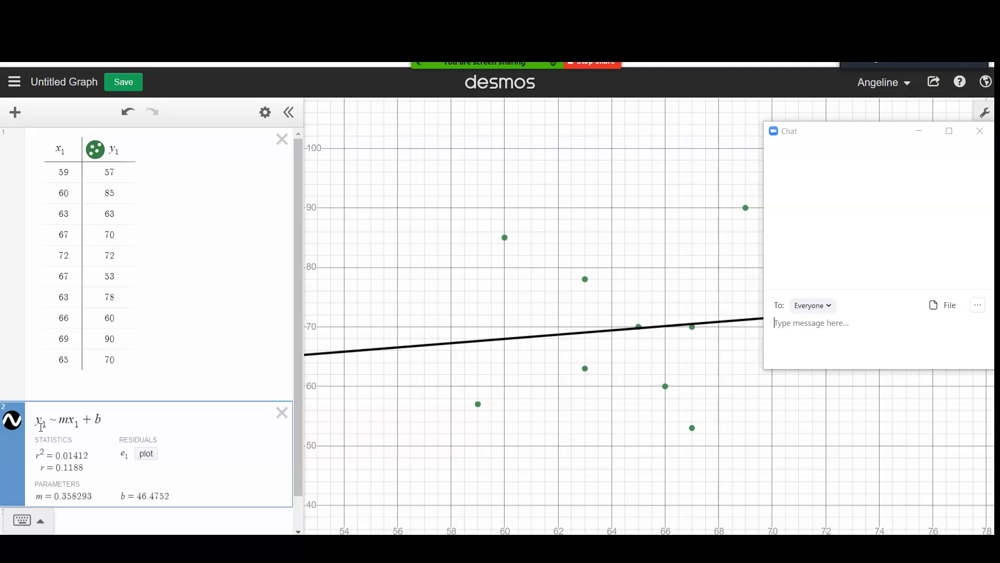
key("Return")
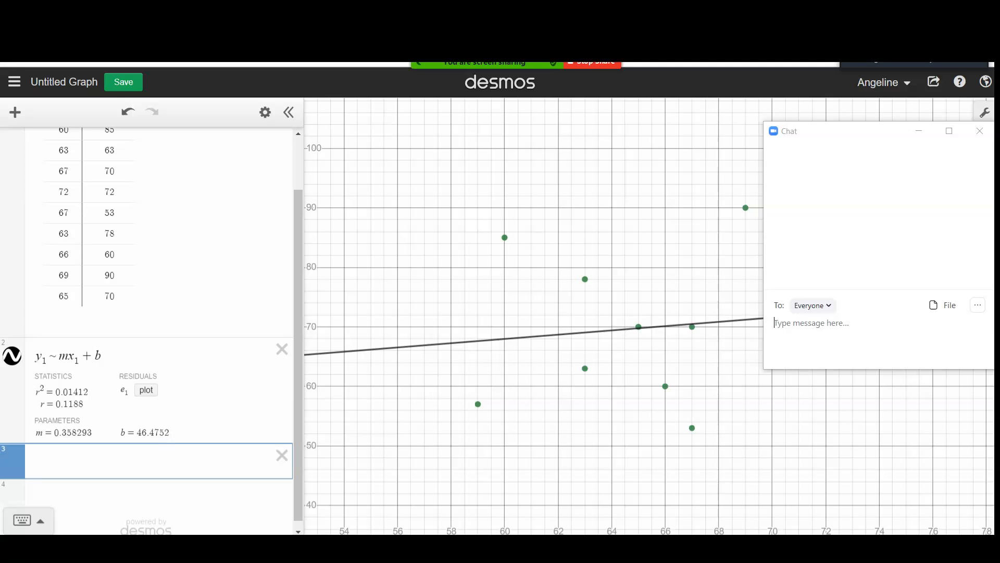
Return to question 3 and start its answer with y = 0.34x
key("alt+Tab")
left_click(742, 243)
type("y ")
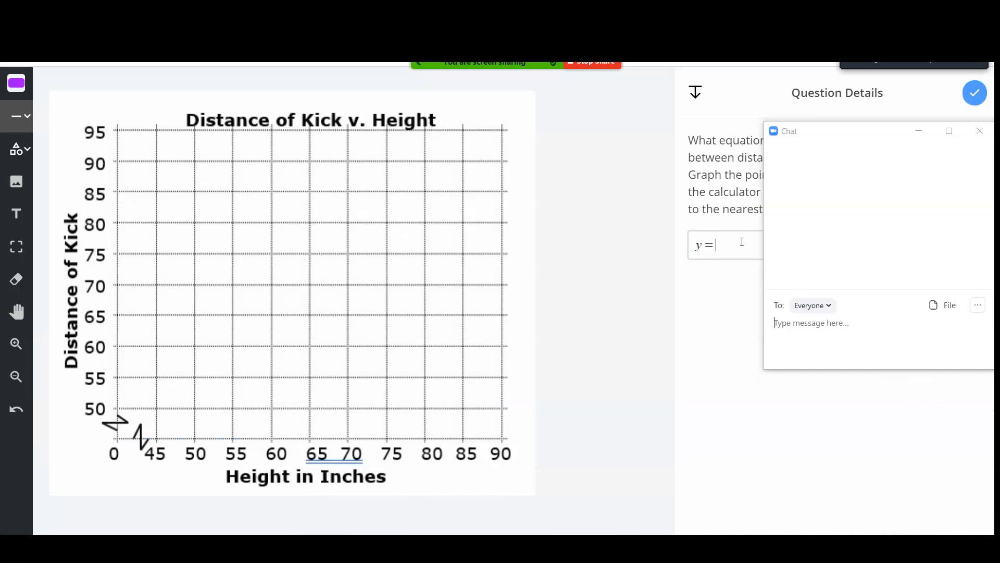
type("= 0.34x")
Check the slope in Desmos and correct the x coefficient in question 3's answer to 0.36
left_click(730, 9)
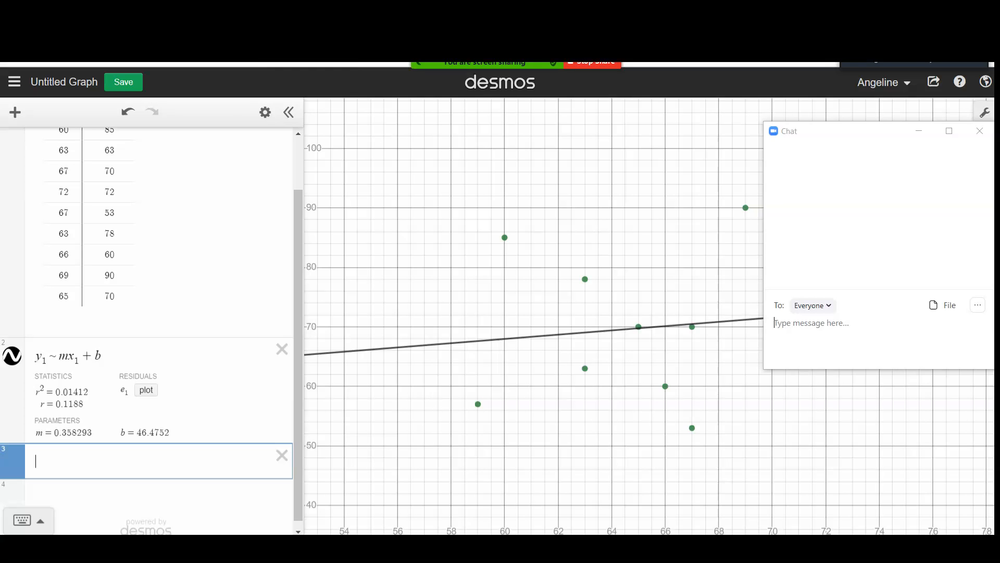
left_click(209, 9)
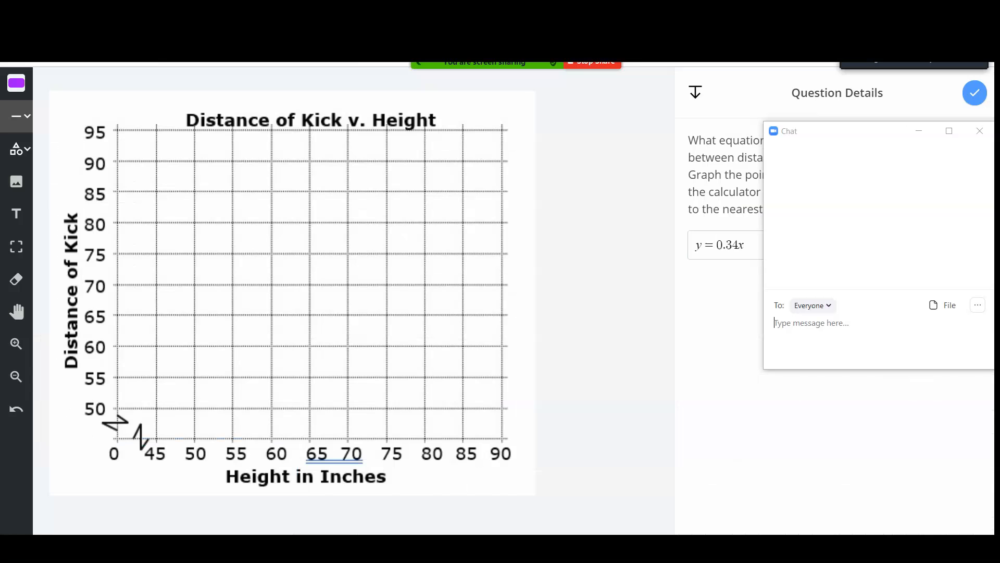
left_click(738, 246)
key("BackSpace")
type("6")
left_click(749, 245)
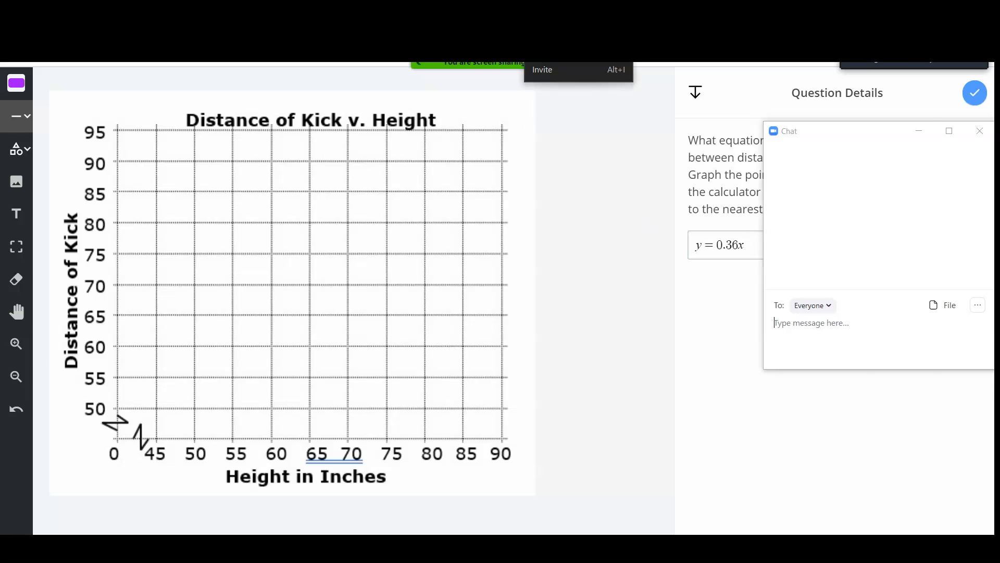
Check the intercept in Desmos, complete the answer as y = 0.36x + 46.48, and minimize the chat window covering it
left_click(323, 9)
right_click(509, 12)
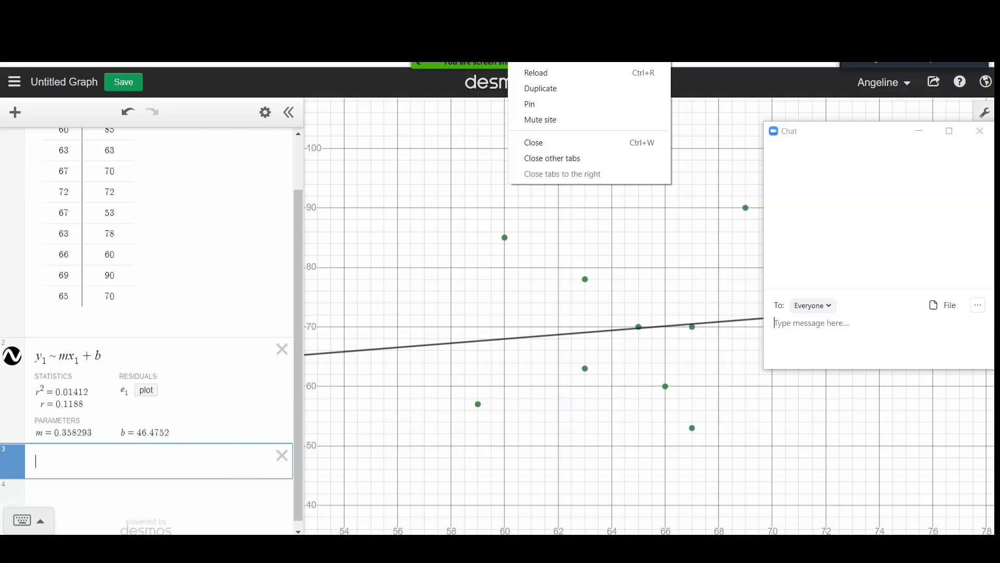
left_click(386, 13)
type("4")
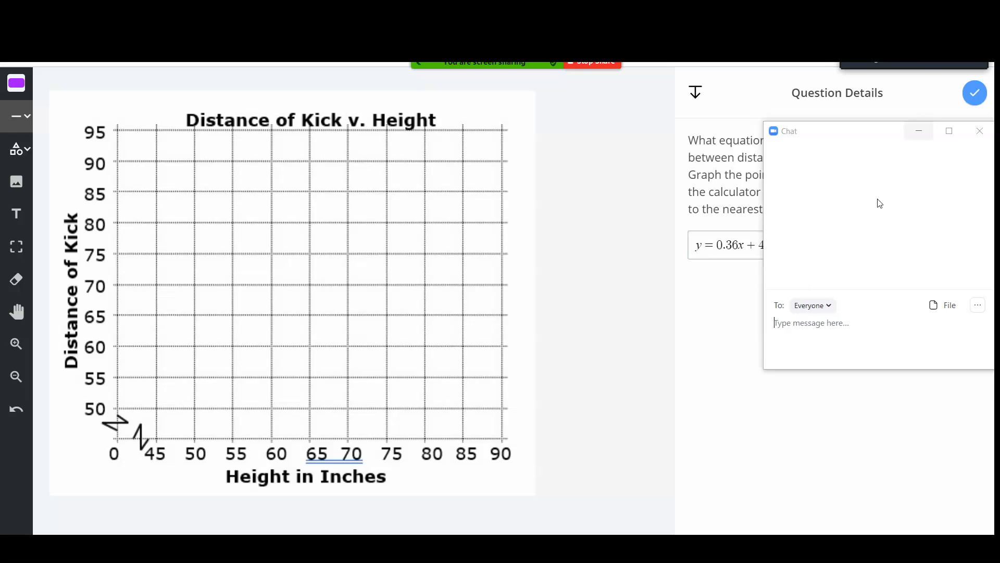
left_click(919, 131)
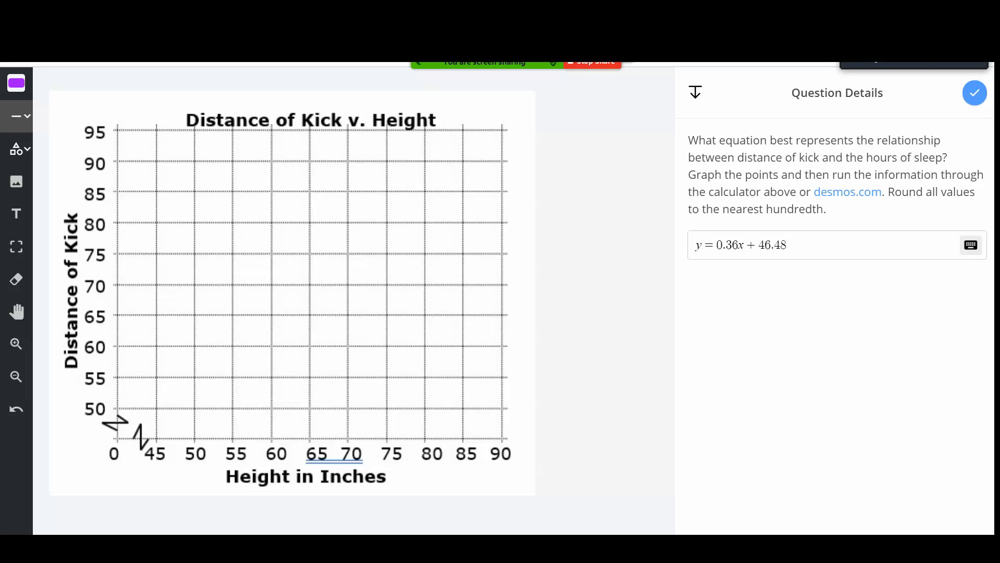
Look up the first x and y pair in the soccer data sheet and return to question 3's graph
key("ctrl+Tab")
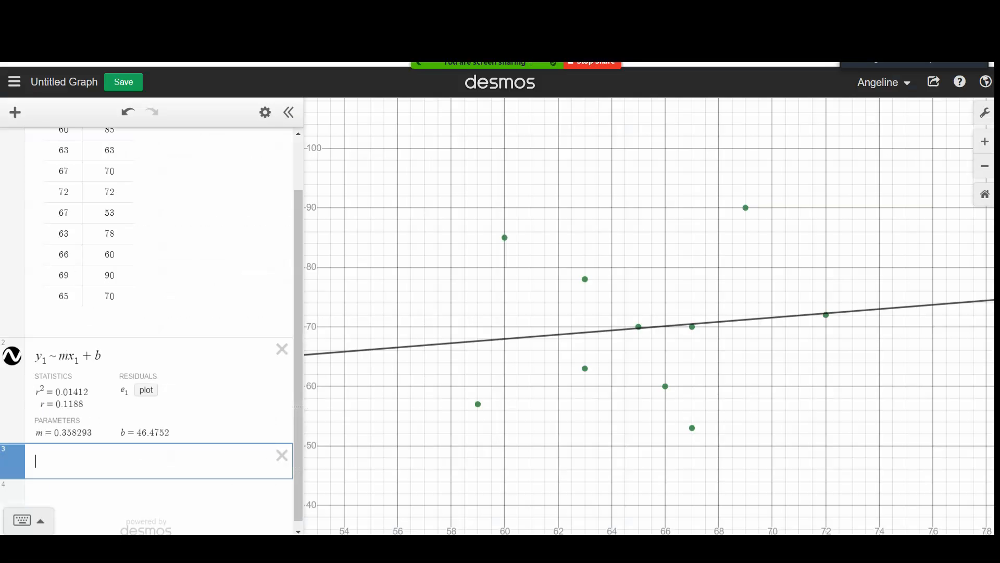
left_click(375, 57)
left_click(463, 305)
key("ctrl+Tab")
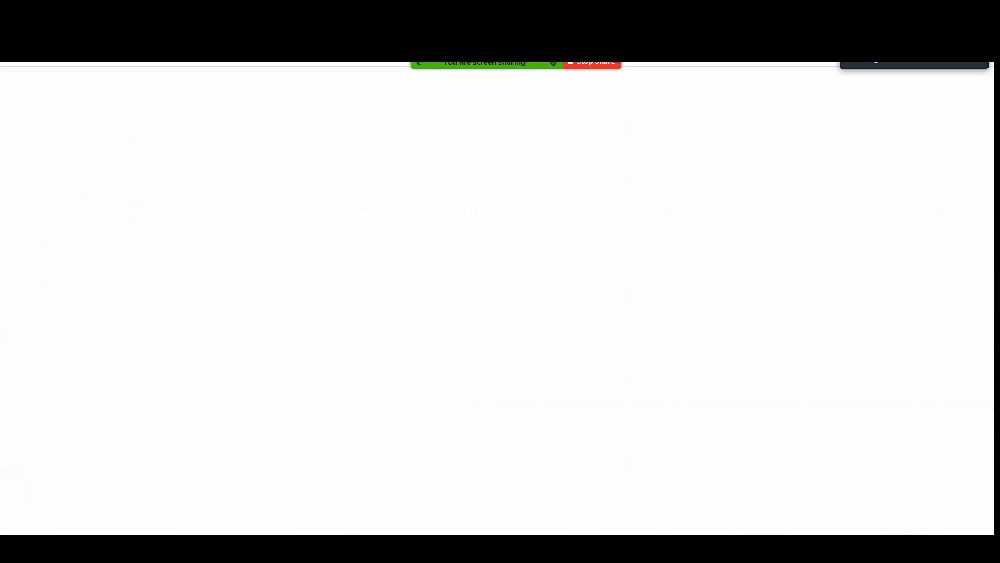
left_click(589, 221)
key("ctrl+Tab")
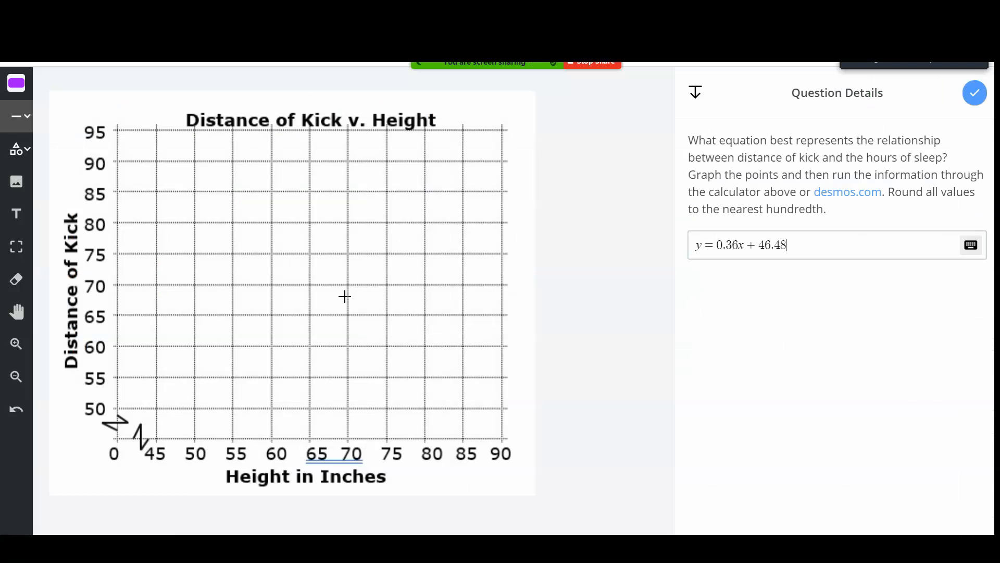
left_click(264, 353)
left_click(16, 279)
left_click(263, 353)
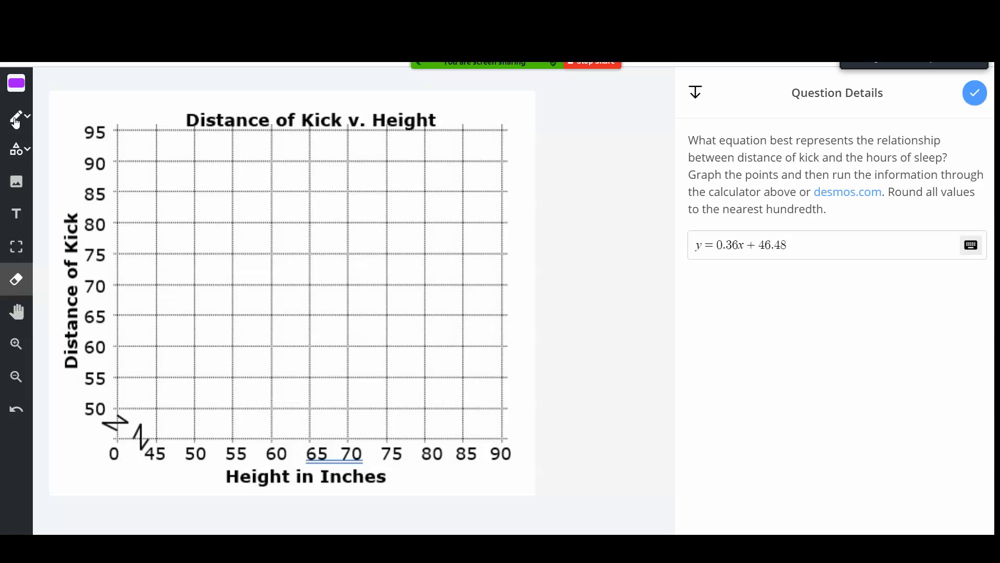
Choose the freehand drawing tool and plot the spreadsheet points (59, 57), (60, 85) and (63, 63) on the Distance of Kick v. Height graph
left_click(16, 120)
left_click(31, 150)
left_click(266, 361)
key("alt+Tab")
key("alt+Tab")
key("alt+Tab")
key("alt+Tab")
left_click(292, 330)
Plot the points (67, 70) and (72, 72) from the spreadsheet on the Distance of Kick v. Height graph
key("alt+Tab")
key("alt+Tab")
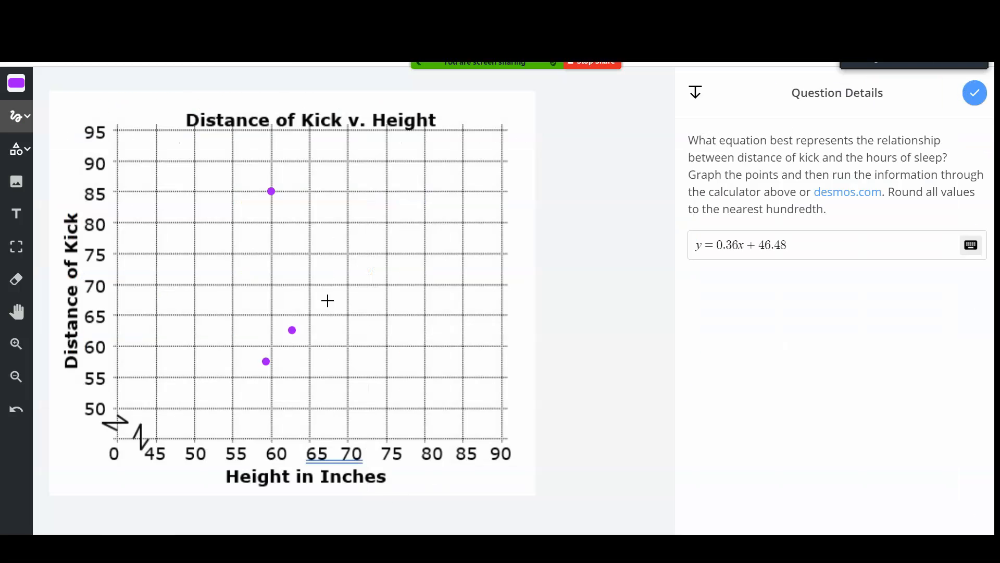
left_click(327, 285)
key("alt+Tab")
left_click(594, 294)
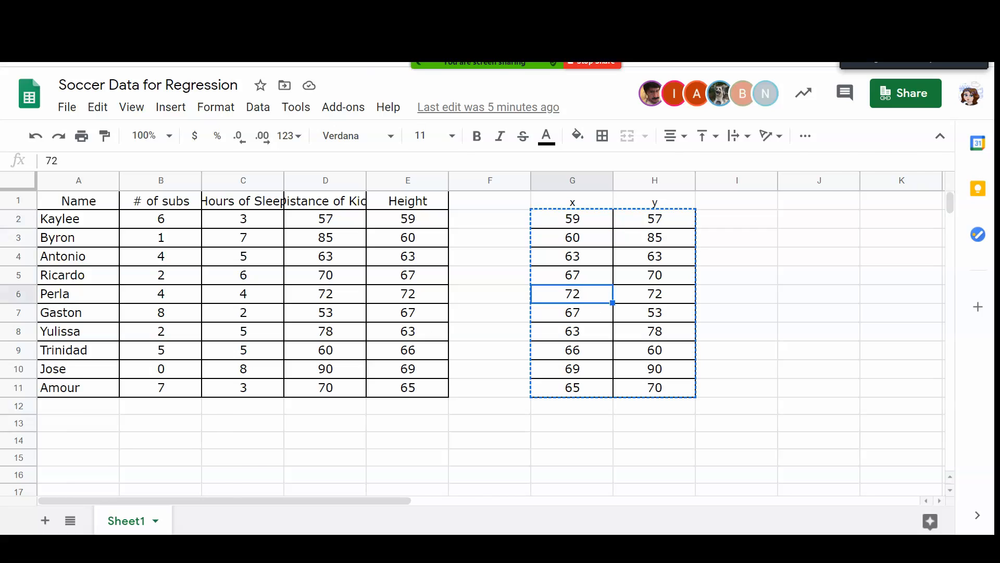
key("alt+Tab")
left_click(364, 270)
Plot the points (67, 53) and (63, 78) from the spreadsheet on the Distance of Kick v. Height graph
key("alt+Tab")
key("alt+Tab")
left_click(328, 392)
key("alt+Tab")
key("alt+Tab")
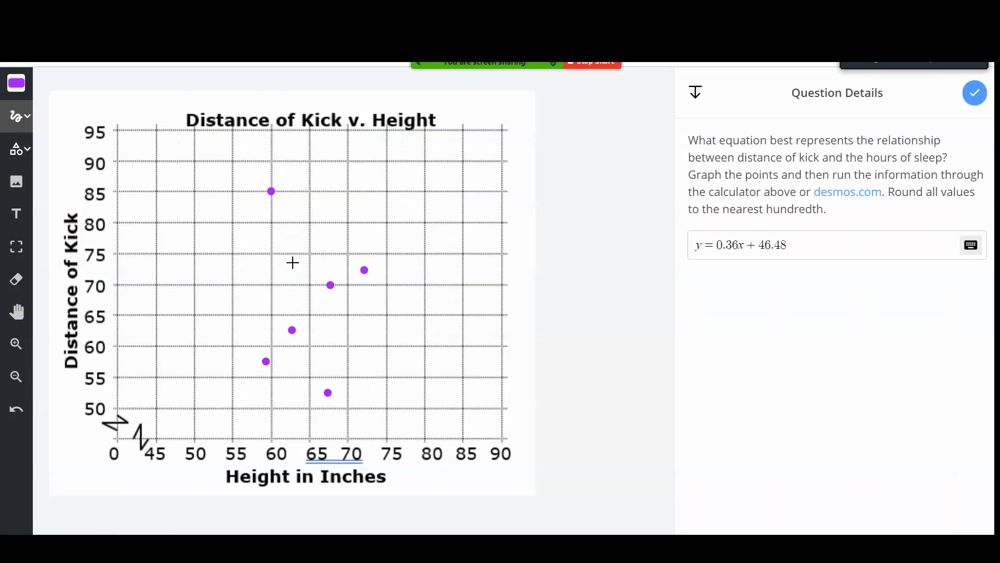
left_click(291, 230)
Look up Trinidad's row in the spreadsheet and plot its point (66, 60) on the Distance of Kick v. Height graph
key("alt+Tab")
left_click(577, 355)
key("alt+Tab")
left_click(318, 346)
Plot the last two spreadsheet points, (69, 90) and (65, 70), on the Distance of Kick v. Height graph
key("alt+Tab")
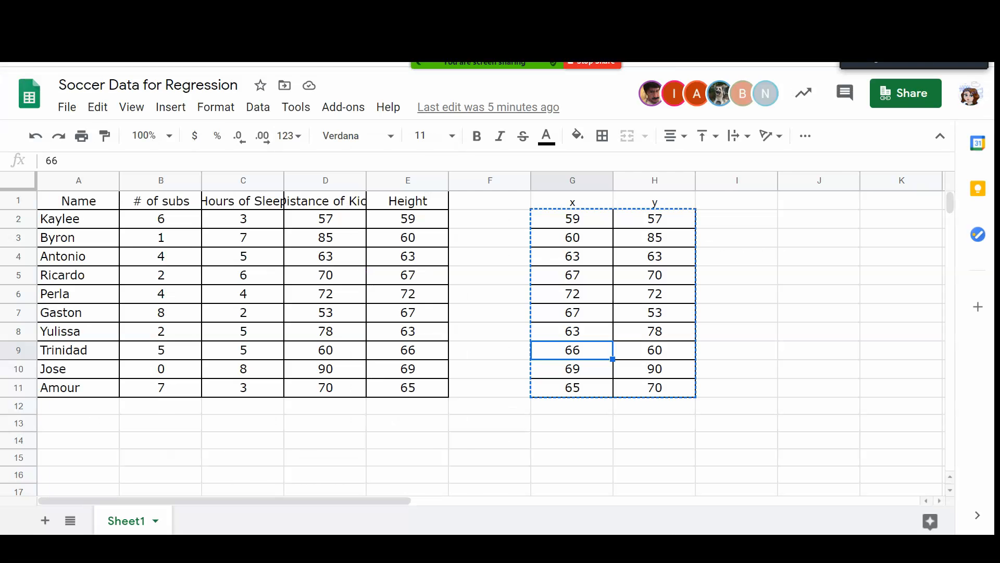
key("alt+Tab")
left_click(344, 159)
key("alt+Tab")
key("alt+Tab")
left_click(310, 285)
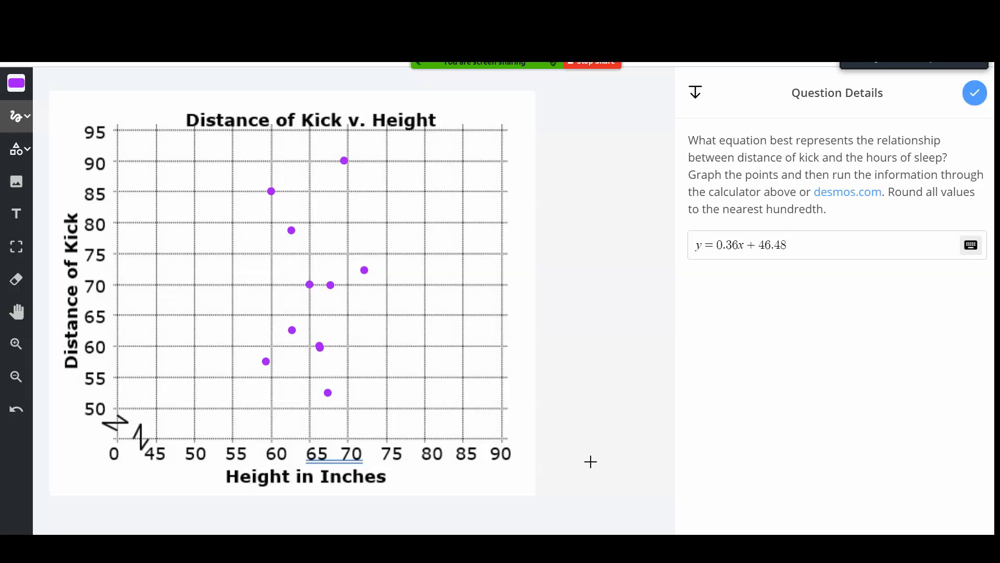